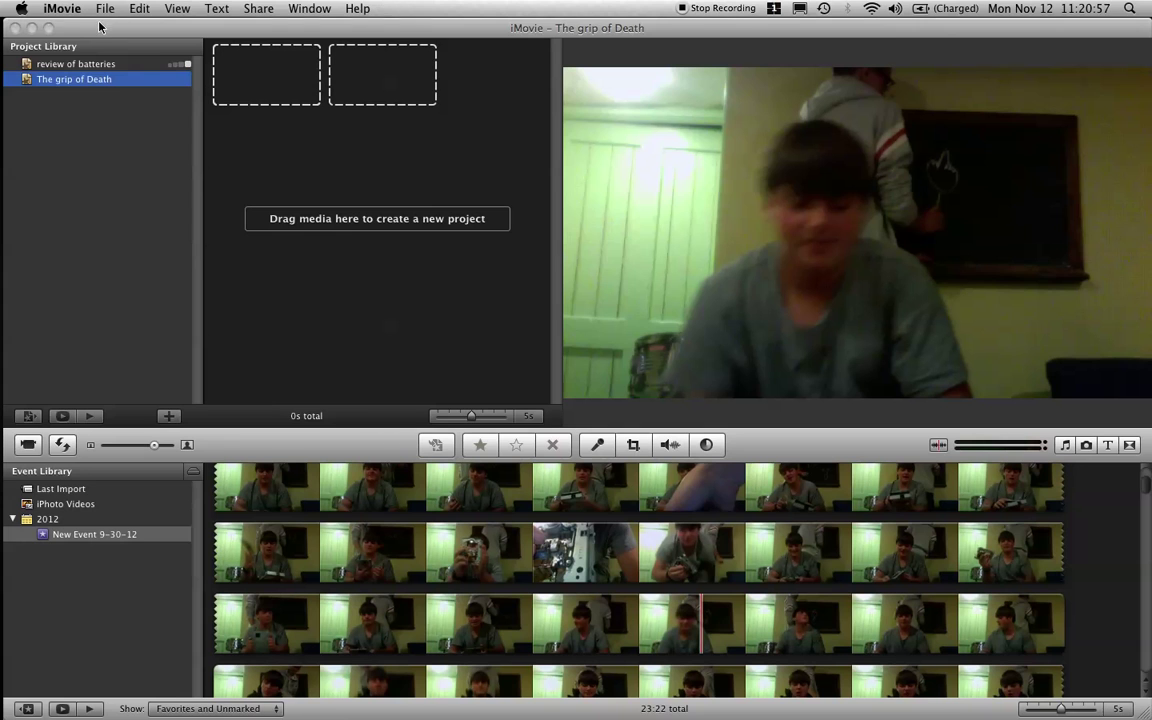
- Bring up iMovie from the Applications folder and move its window flush with the screen edge
{"action": "mouse_move", "coordinate": [2, 313]}
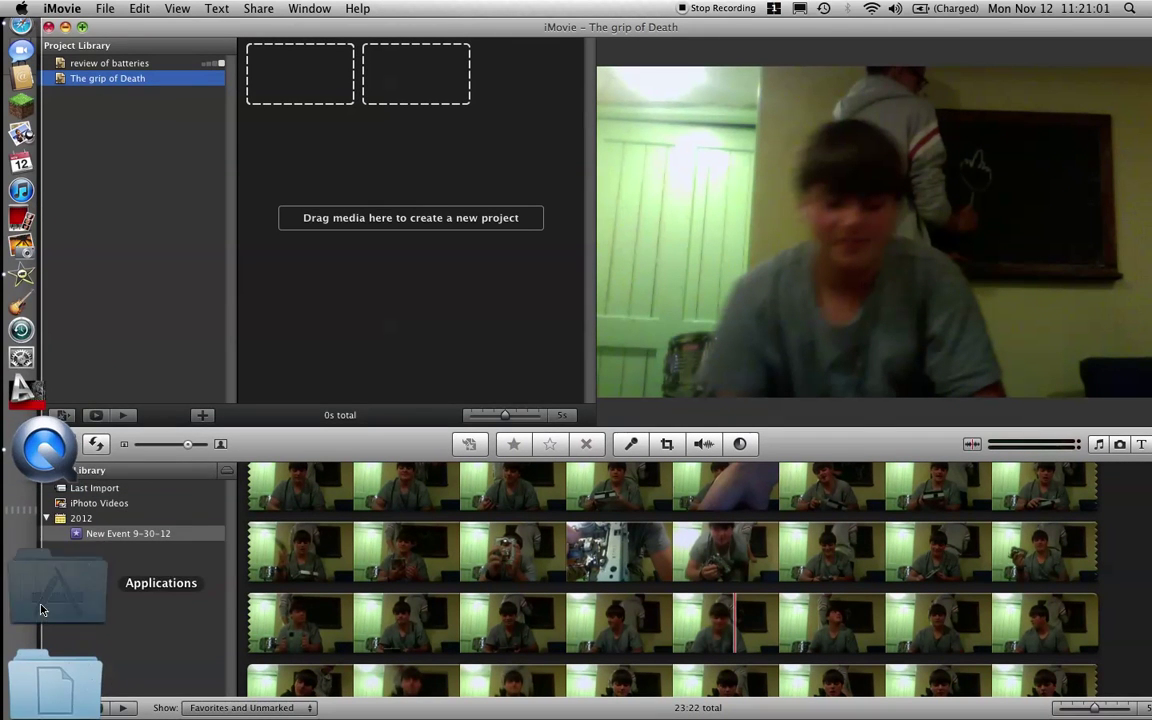
{"action": "left_click", "coordinate": [48, 568]}
{"action": "scroll", "coordinate": [573, 328], "scroll_direction": "down", "scroll_amount": 8}
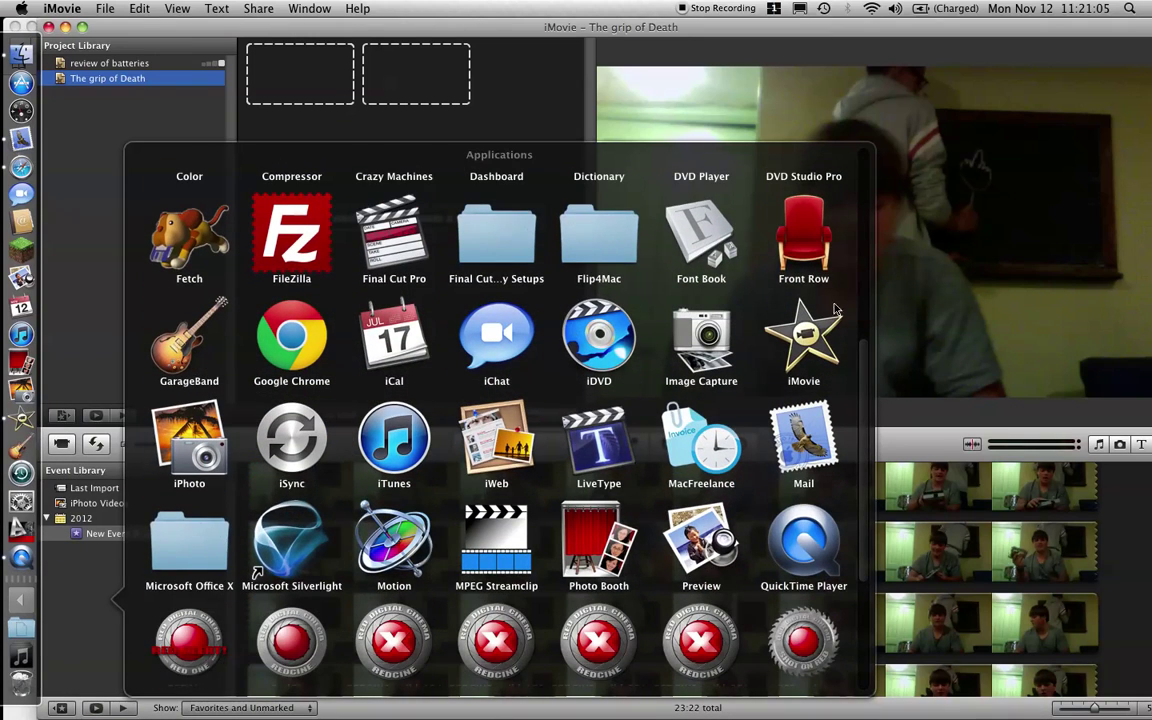
{"action": "left_click", "coordinate": [822, 342]}
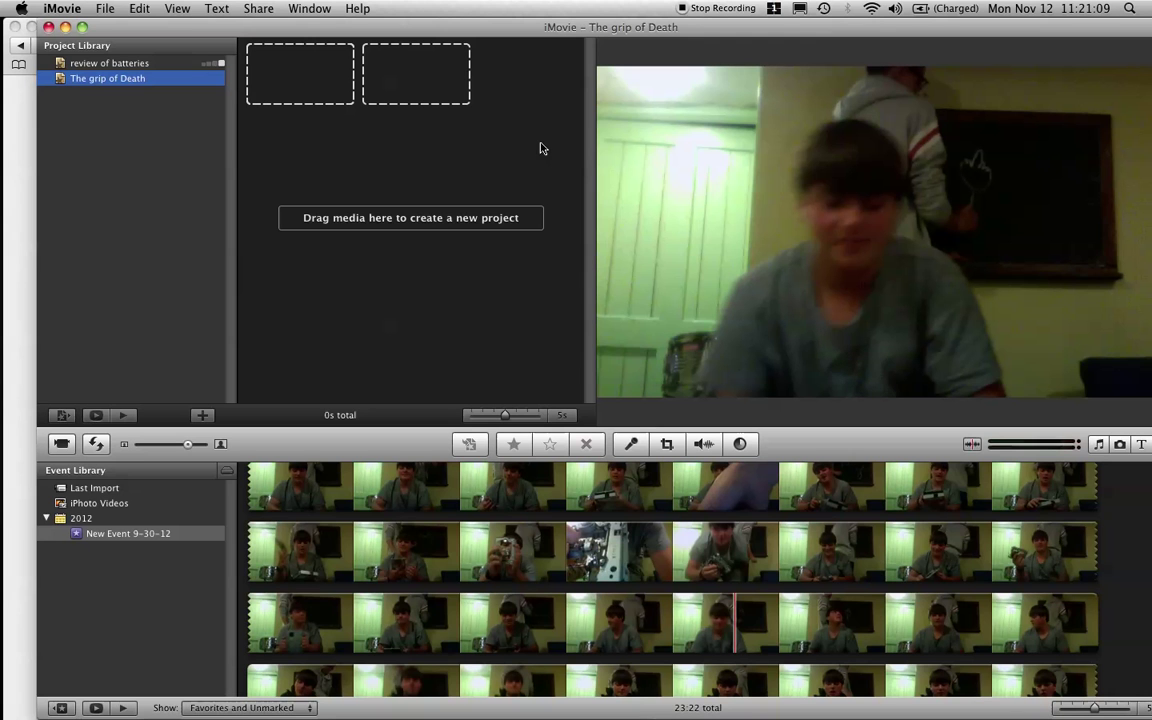
{"action": "left_click_drag", "start_coordinate": [445, 32], "coordinate": [405, 34]}
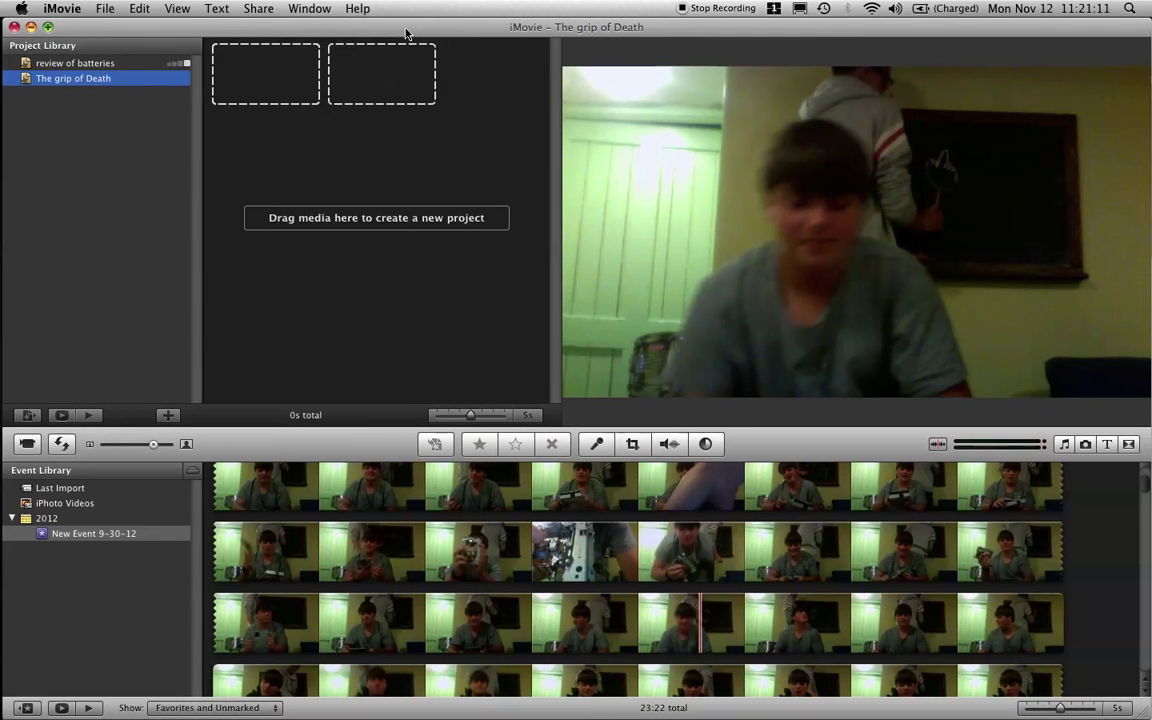
{"action": "left_click", "coordinate": [108, 8]}
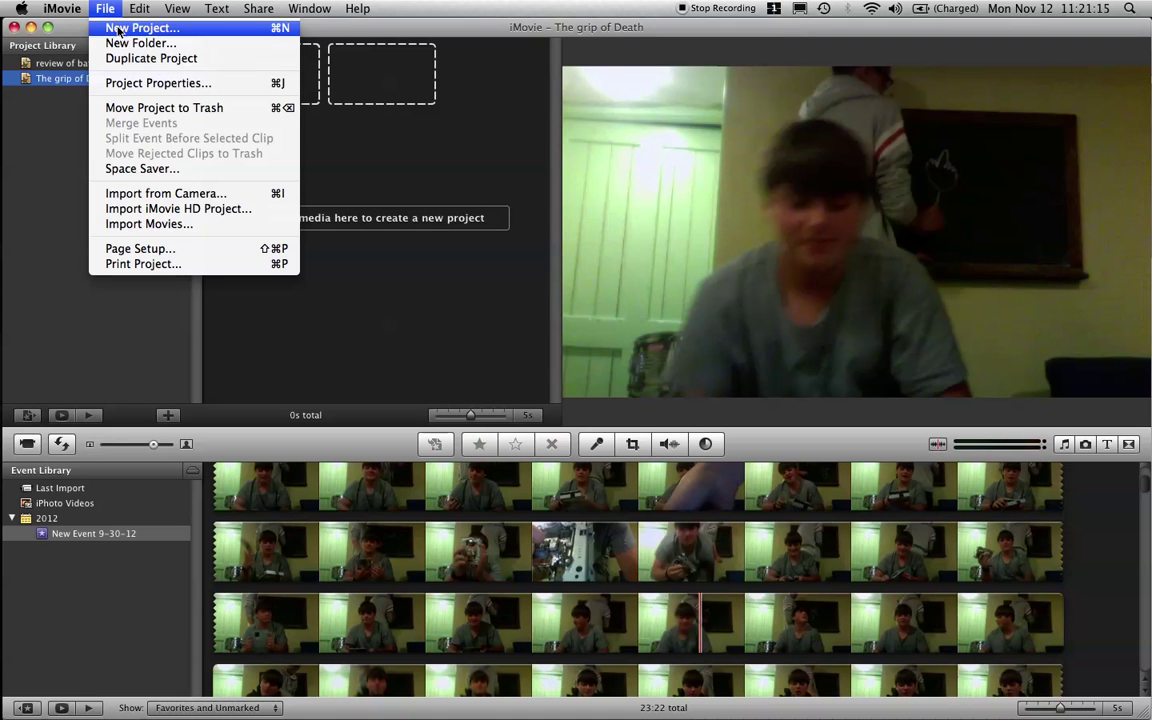
{"action": "left_click", "coordinate": [118, 30]}
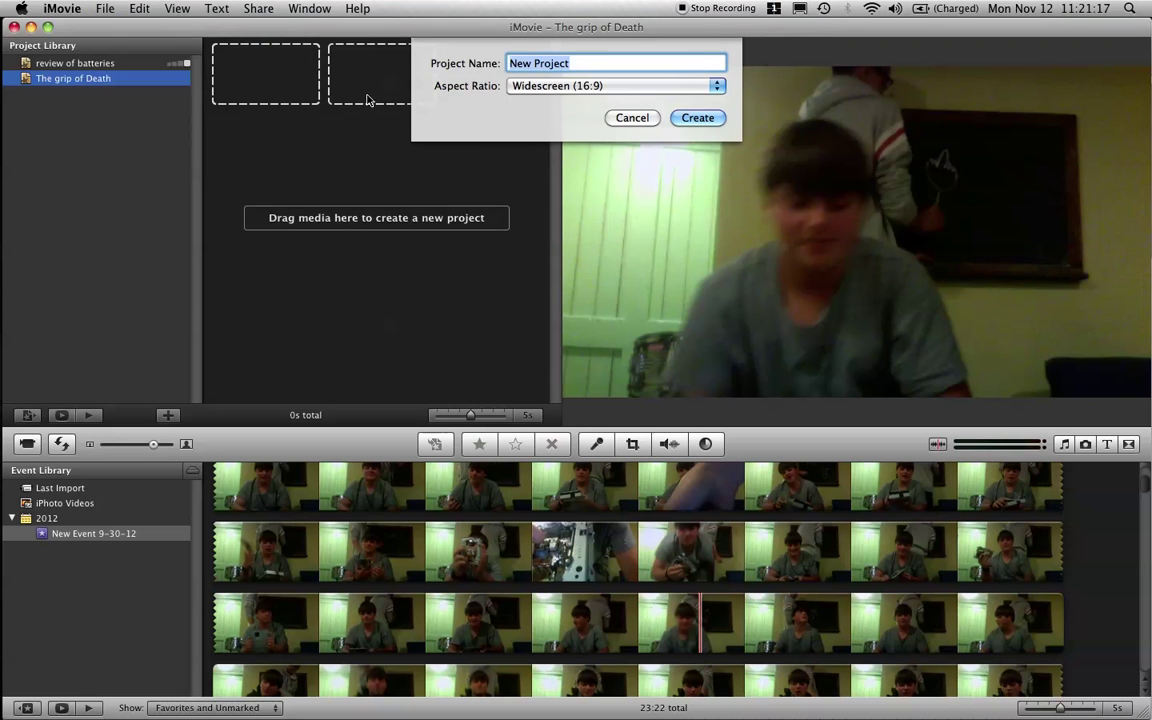
{"action": "key", "text": "BackSpace"}
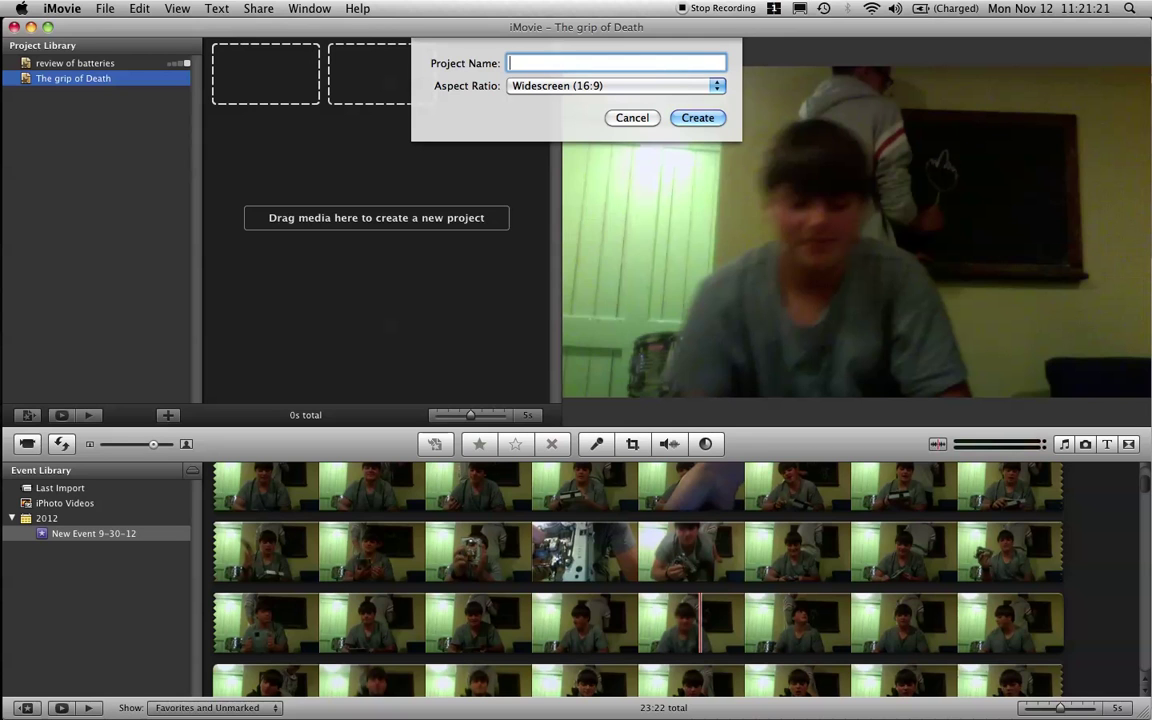
{"action": "type", "text": "FDEMON"}
{"action": "left_click", "coordinate": [651, 86]}
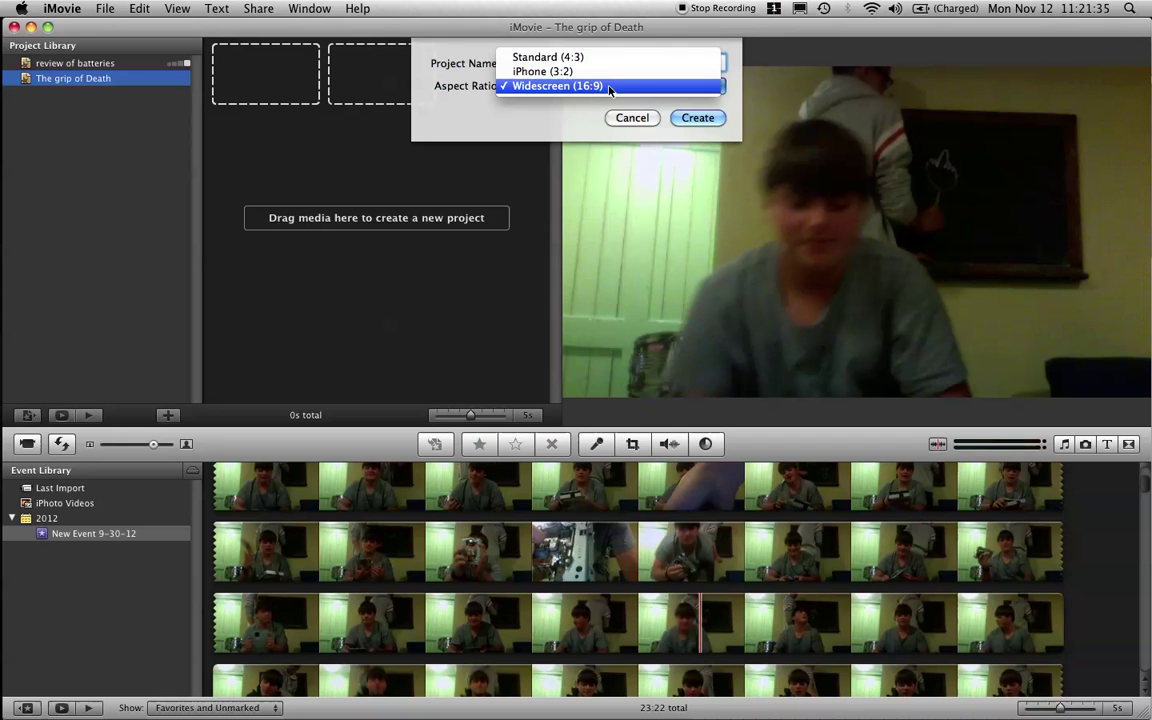
{"action": "left_click", "coordinate": [552, 85]}
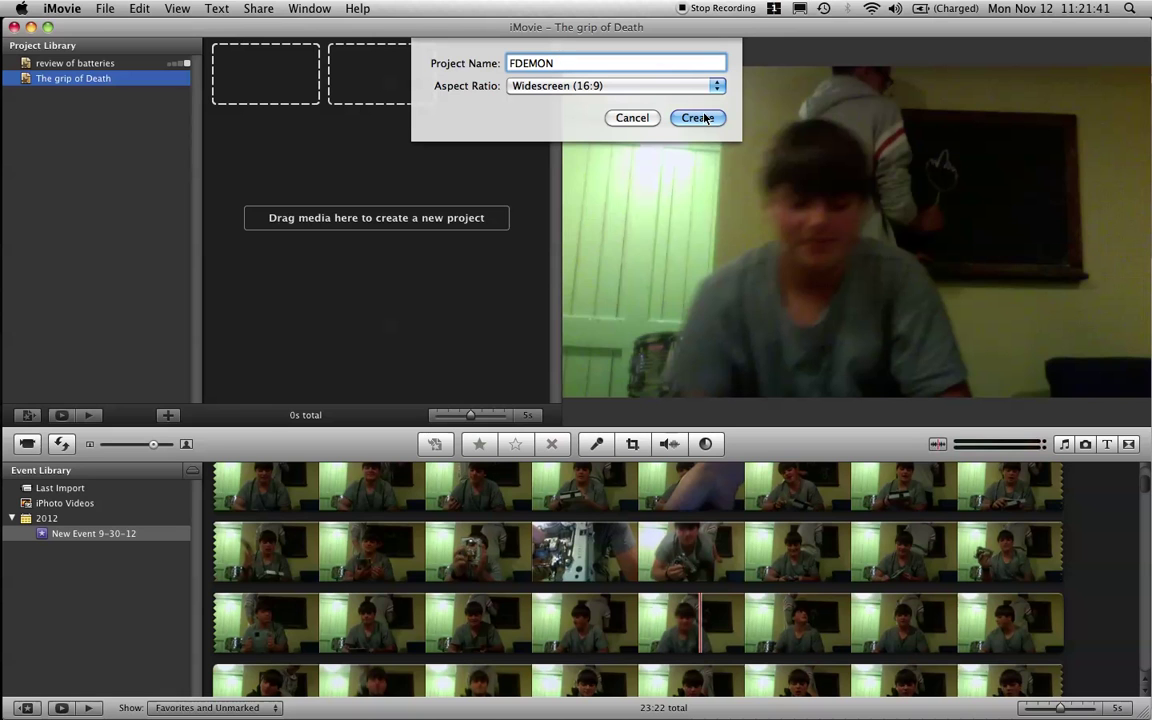
{"action": "left_click", "coordinate": [632, 118]}
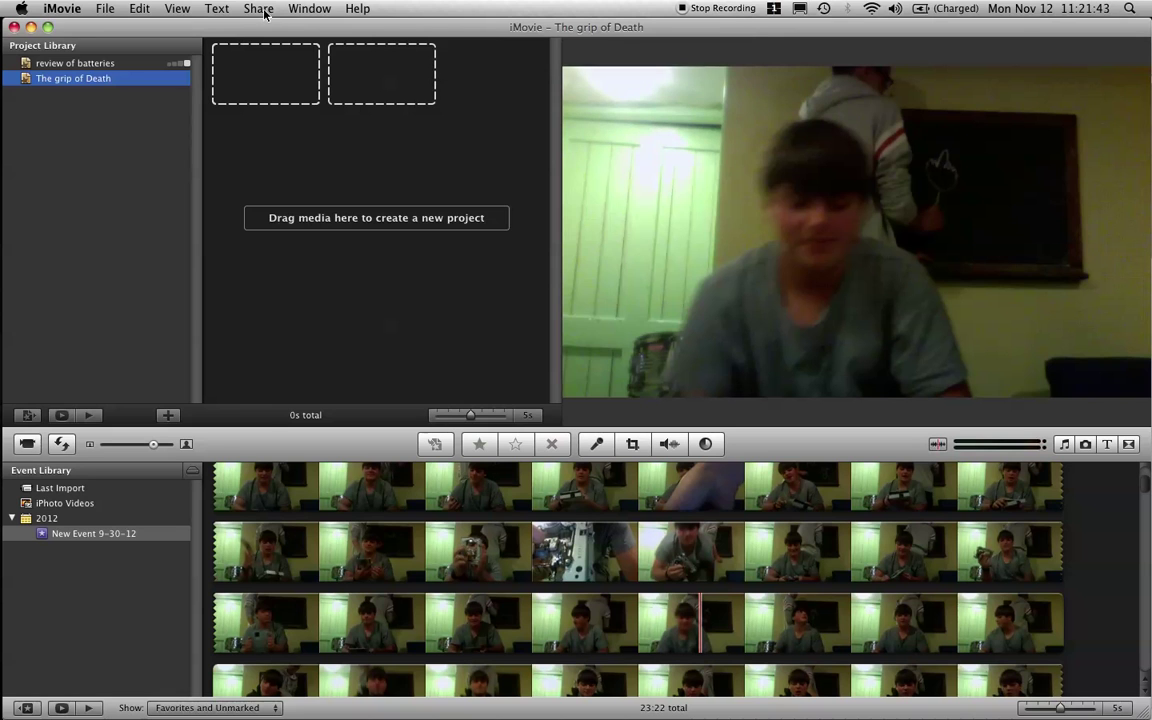
- Select The grip of Death project and check the camera import window for the Built-in iSight, closing it without capturing
{"action": "left_click", "coordinate": [60, 83]}
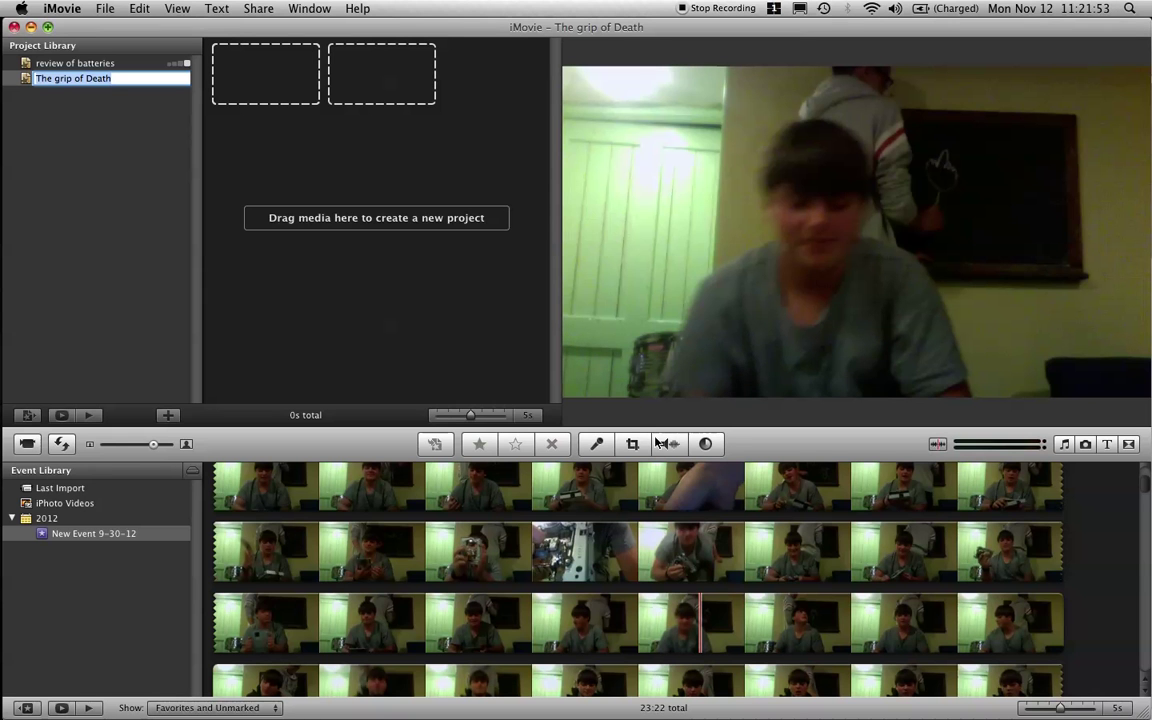
{"action": "scroll", "coordinate": [612, 490], "scroll_direction": "down", "scroll_amount": 10}
{"action": "scroll", "coordinate": [612, 490], "scroll_direction": "down", "scroll_amount": 3}
{"action": "left_click", "coordinate": [104, 8]}
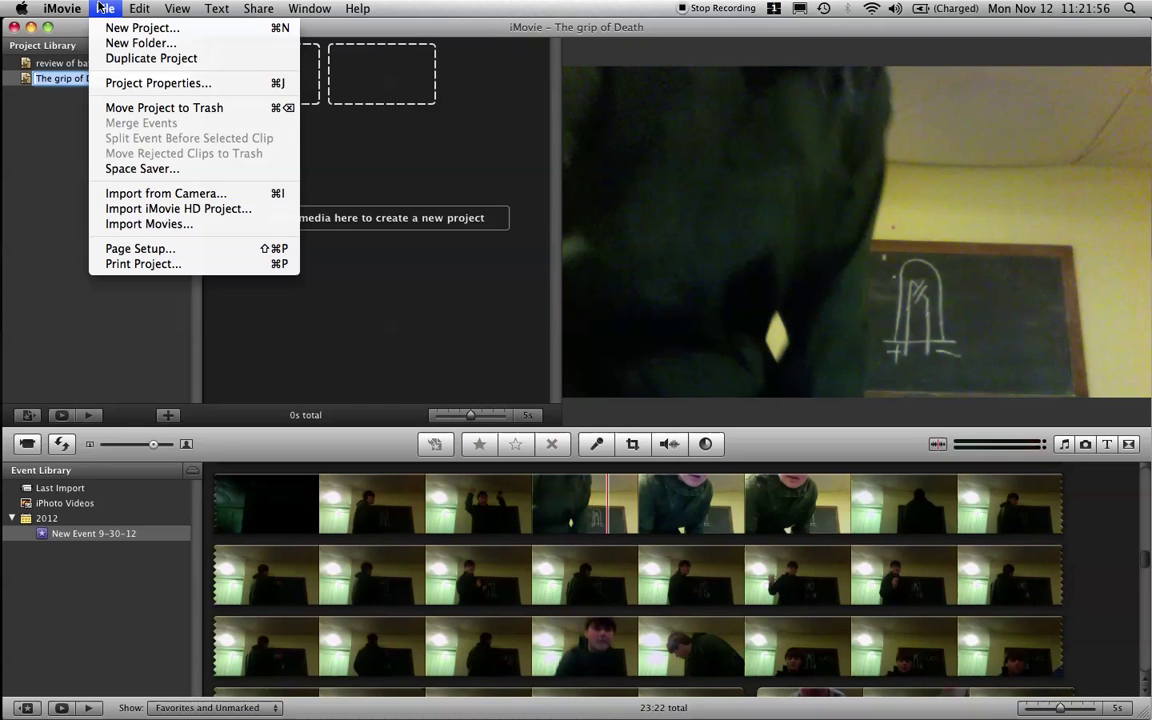
{"action": "left_click", "coordinate": [162, 197]}
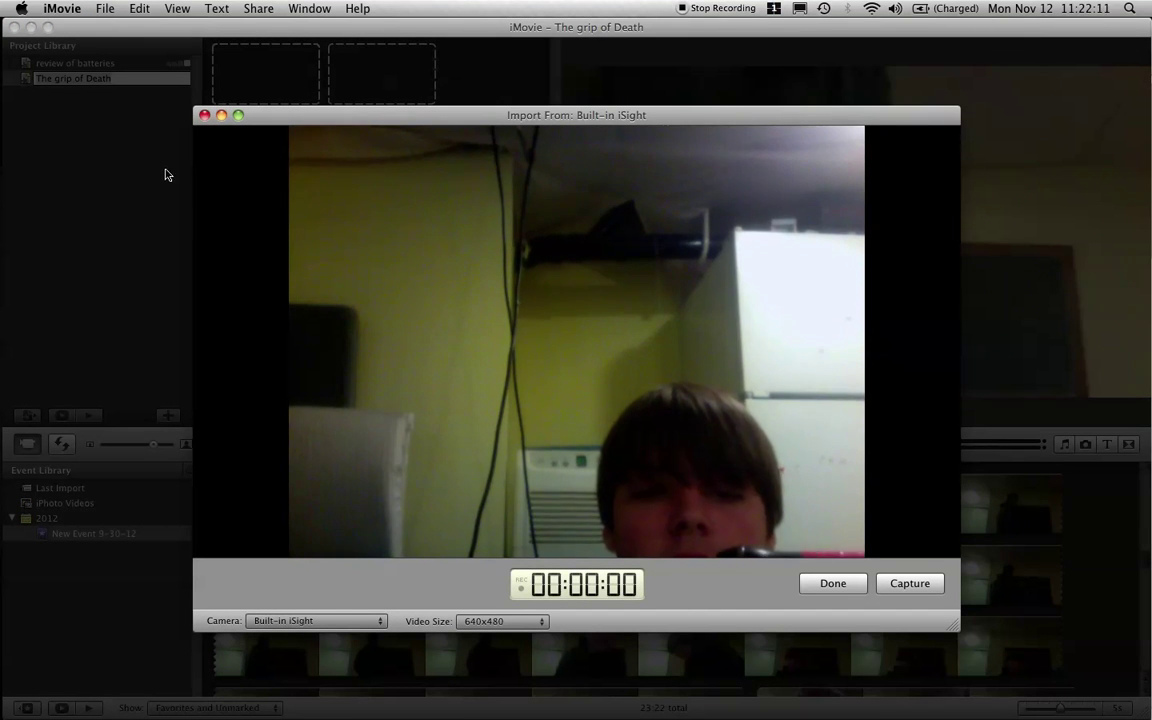
{"action": "left_click", "coordinate": [204, 115]}
{"action": "left_click", "coordinate": [108, 7]}
{"action": "left_click", "coordinate": [112, 6]}
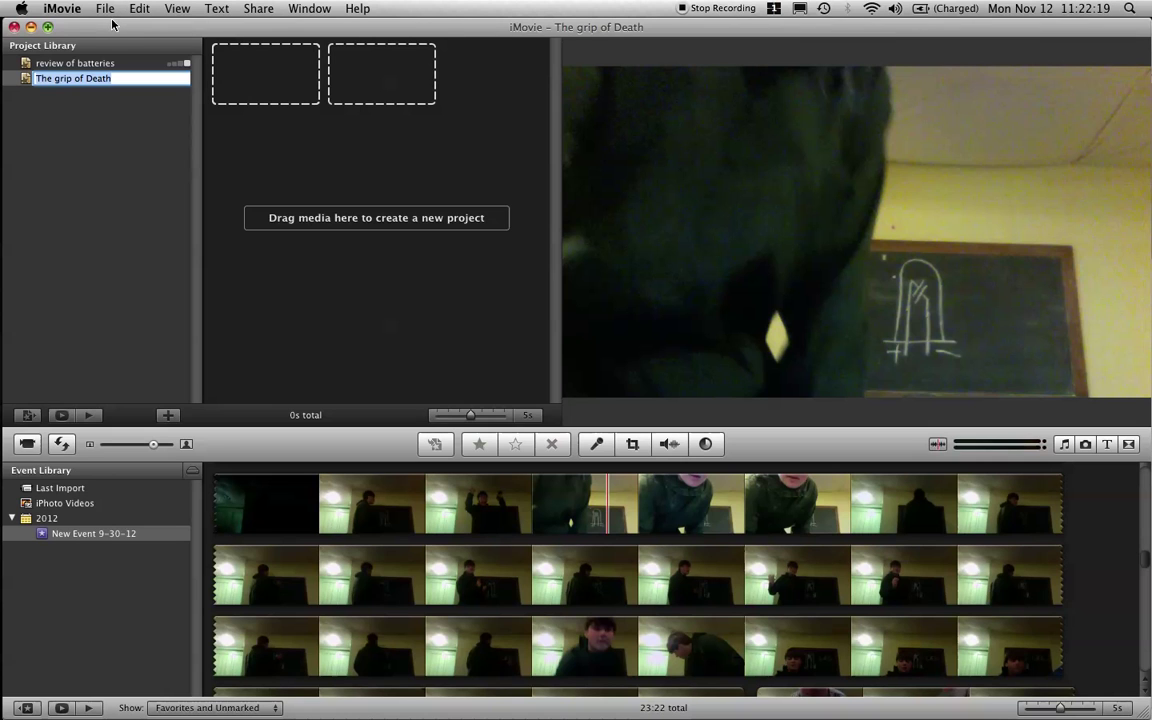
{"action": "left_click", "coordinate": [266, 7]}
{"action": "left_click", "coordinate": [258, 8]}
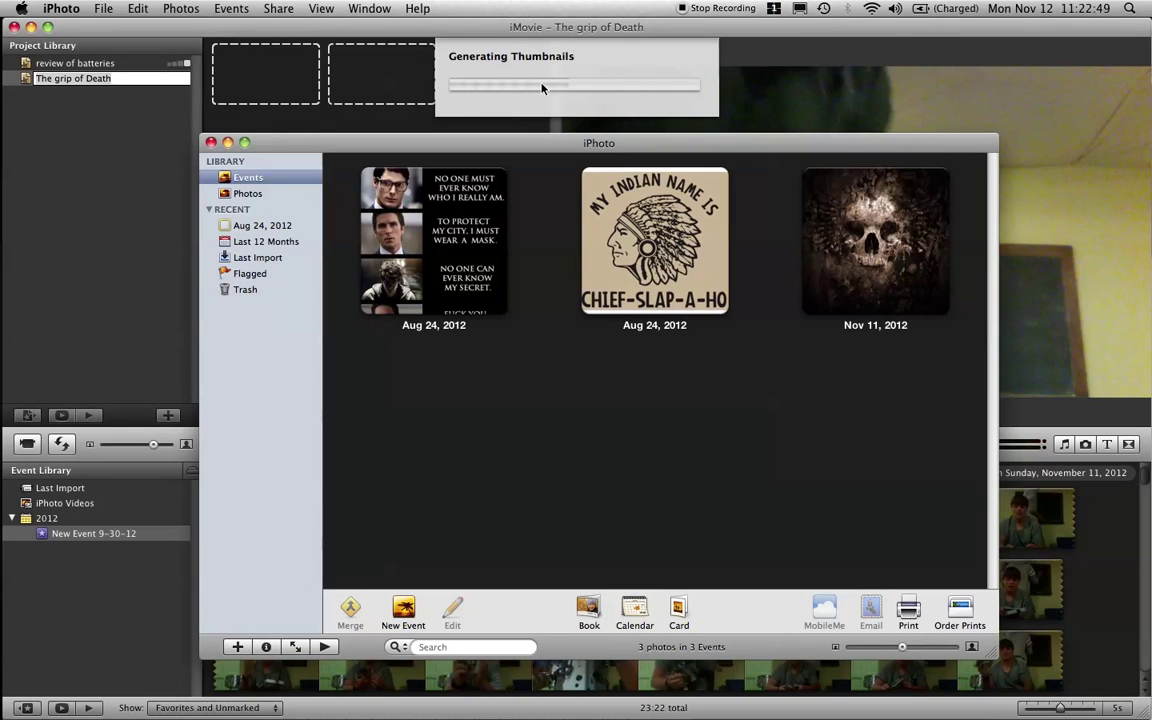
- Close iPhoto and preview the 30s, 17s and 20s camera clips in the import window, leaving it without importing
{"action": "left_click", "coordinate": [211, 144]}
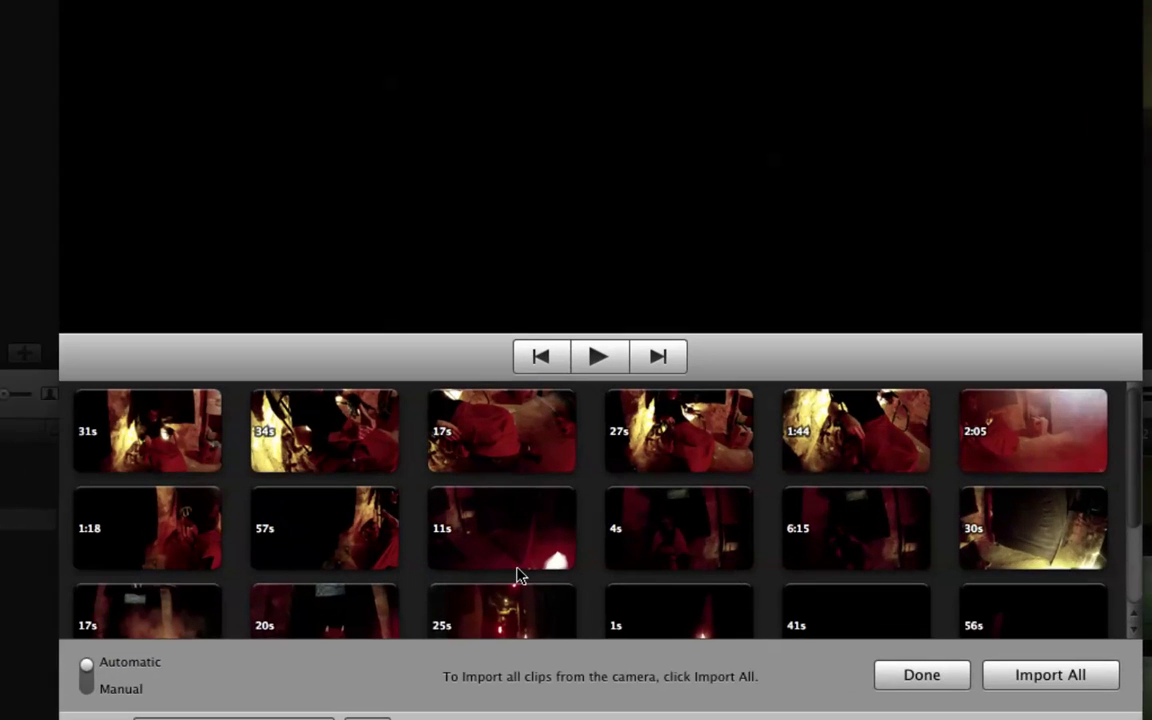
{"action": "scroll", "coordinate": [520, 577], "scroll_direction": "down", "scroll_amount": 3}
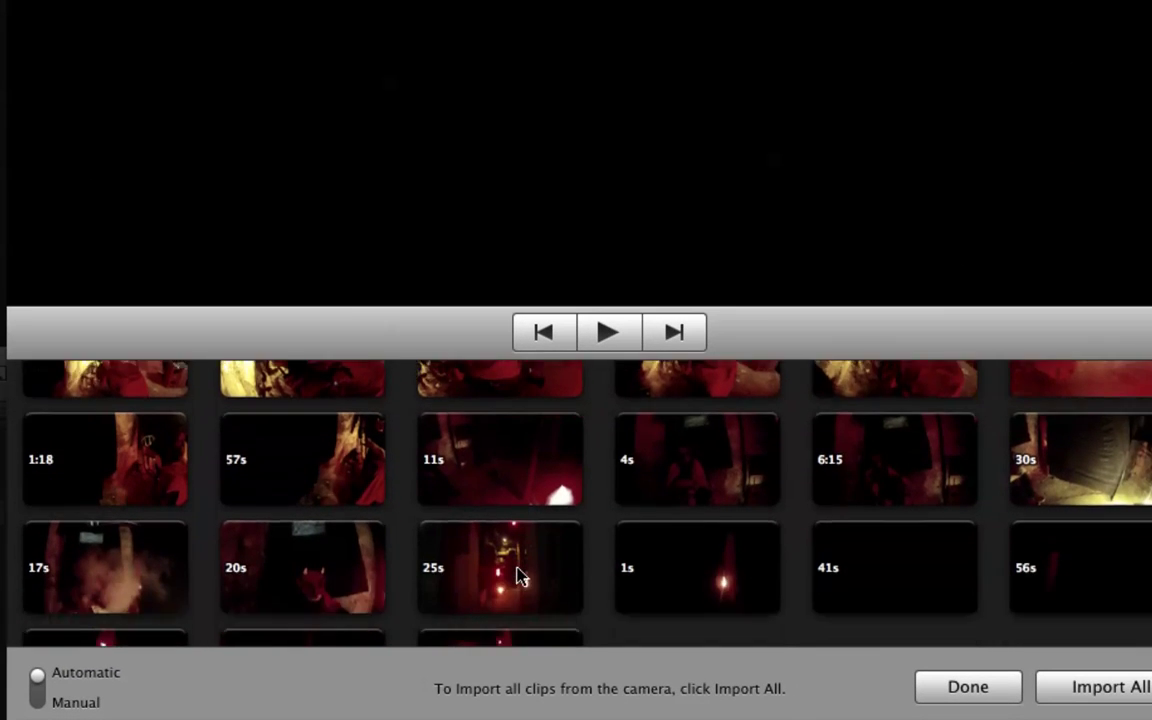
{"action": "scroll", "coordinate": [520, 577], "scroll_direction": "up", "scroll_amount": 3}
{"action": "scroll", "coordinate": [520, 577], "scroll_direction": "down", "scroll_amount": 3}
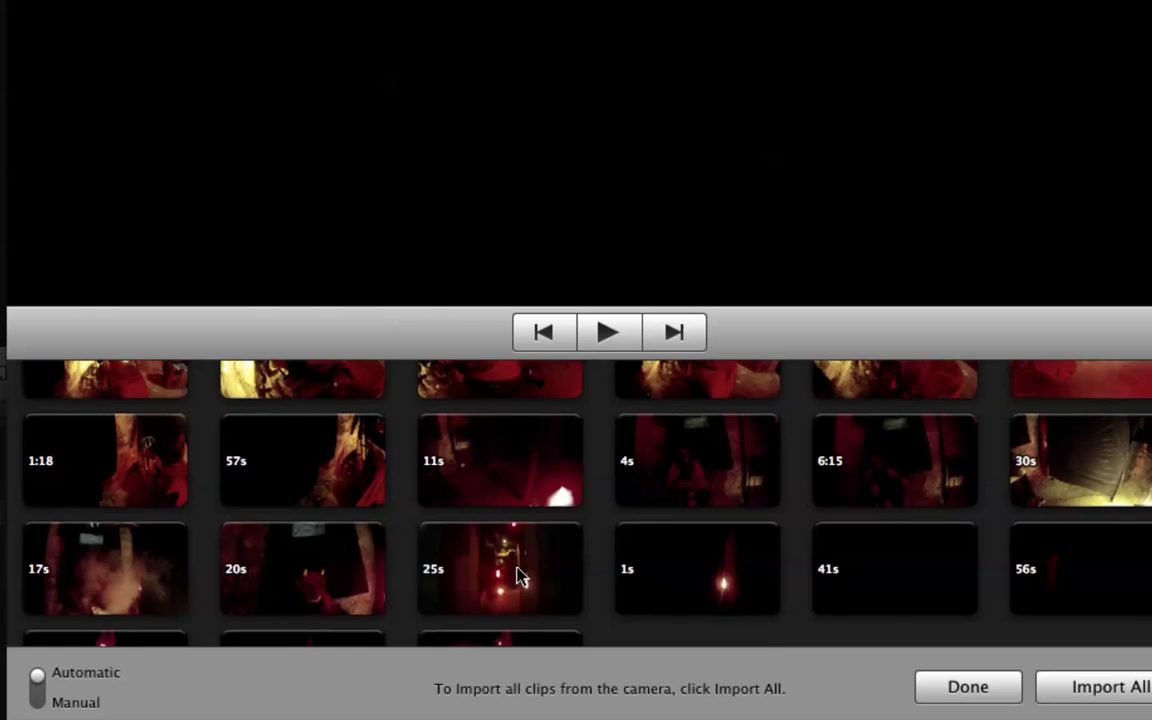
{"action": "left_click", "coordinate": [520, 577]}
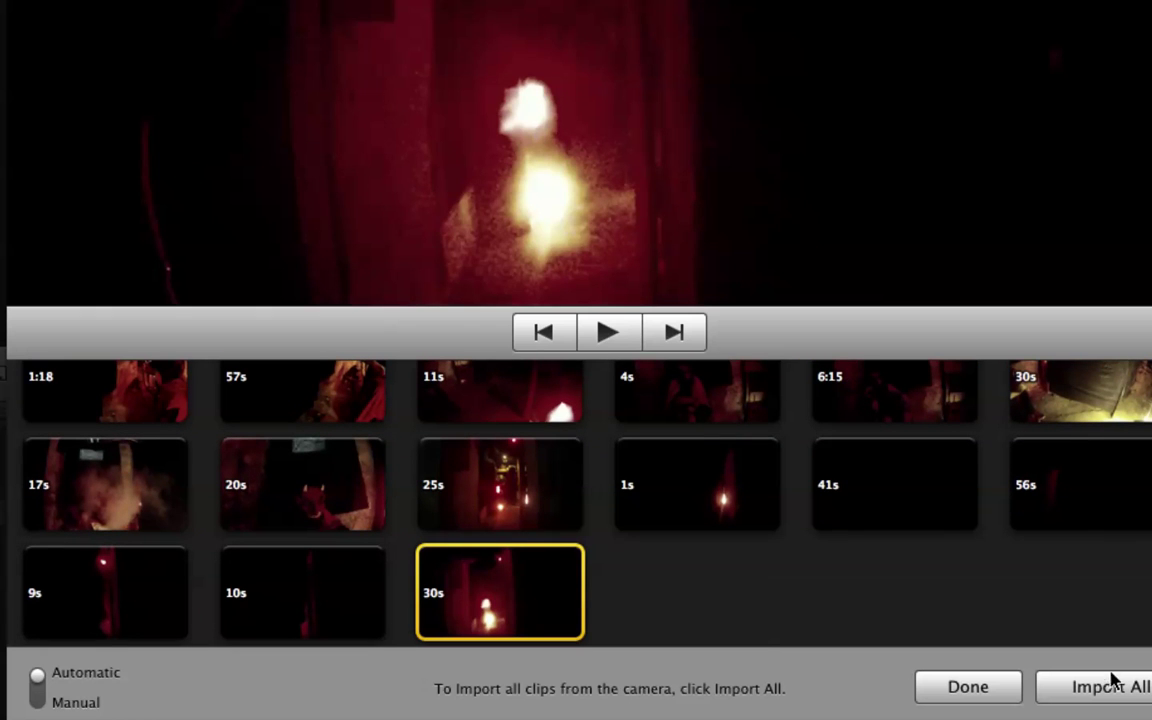
{"action": "left_click", "coordinate": [118, 490]}
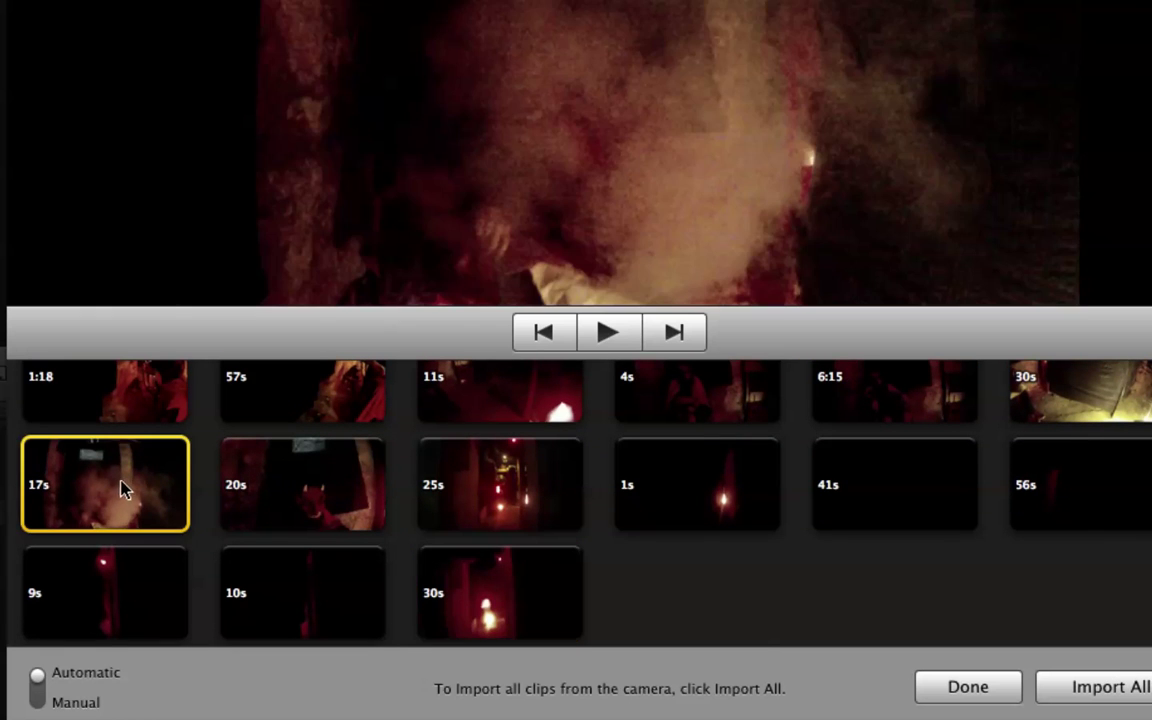
{"action": "left_click", "coordinate": [305, 463]}
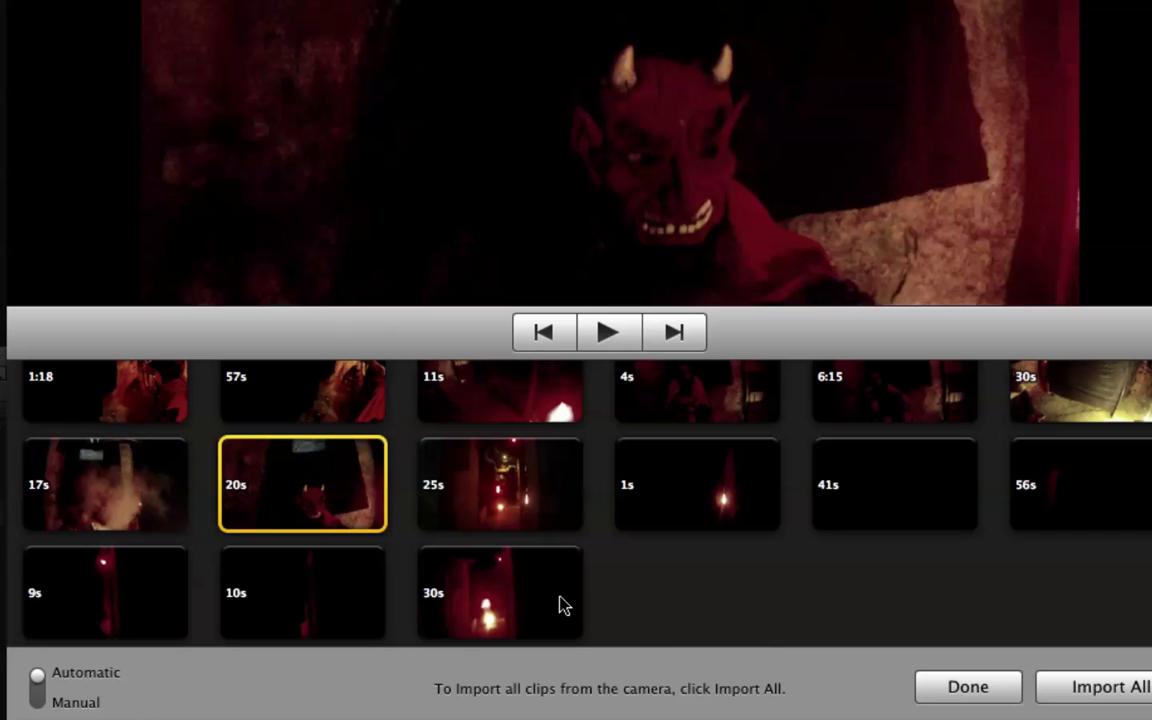
{"action": "left_click", "coordinate": [972, 690]}
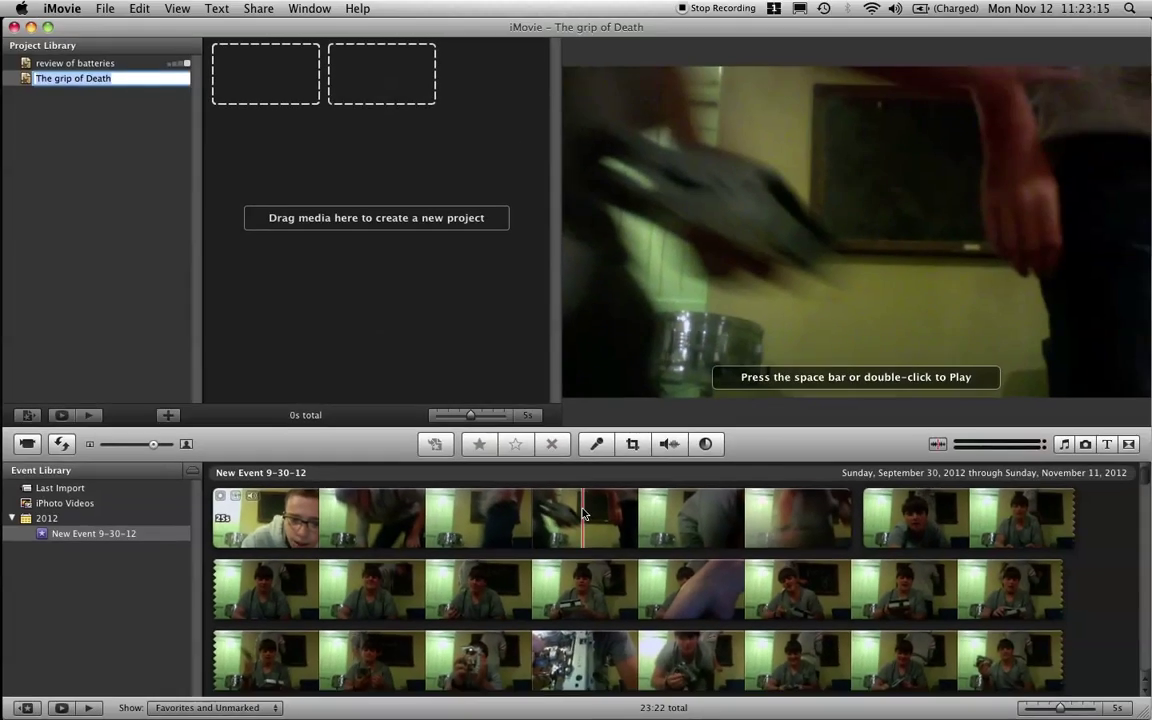
- Add a 3.5 s section of the 30 s devil clip from New Event 9-30-12 to The grip of Death project
{"action": "scroll", "coordinate": [1090, 584], "scroll_direction": "down", "scroll_amount": 2}
{"action": "scroll", "coordinate": [957, 596], "scroll_direction": "down", "scroll_amount": 10}
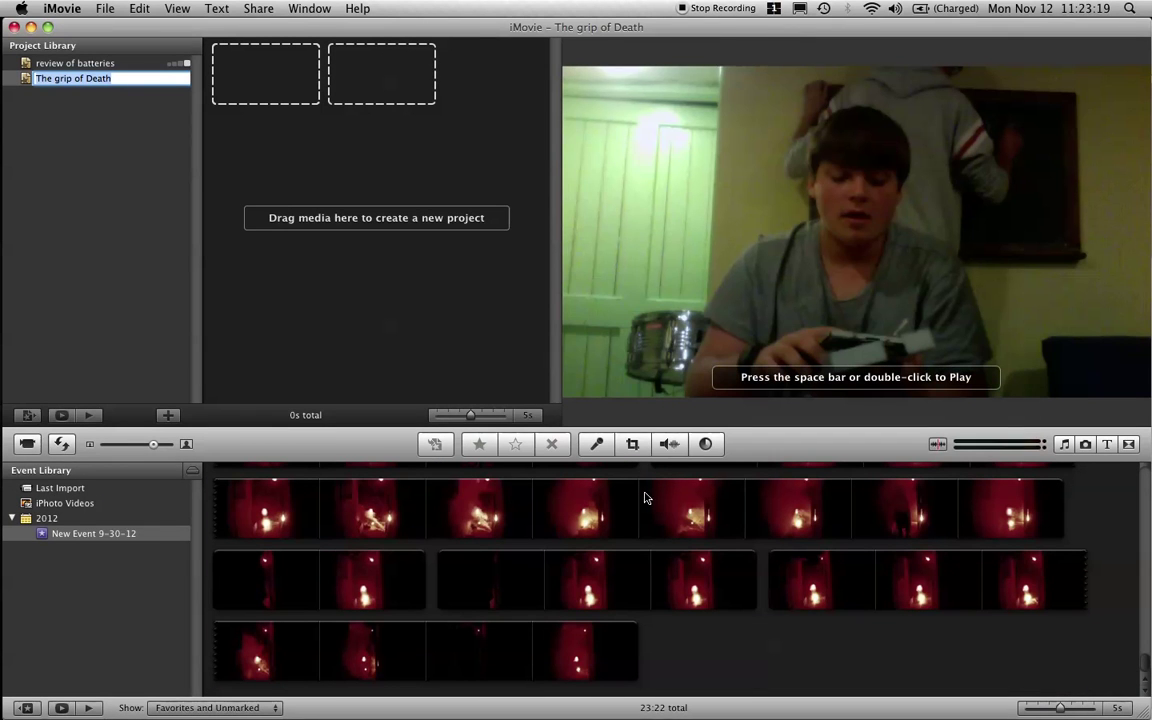
{"action": "scroll", "coordinate": [591, 572], "scroll_direction": "up", "scroll_amount": 3}
{"action": "scroll", "coordinate": [591, 572], "scroll_direction": "down", "scroll_amount": 2}
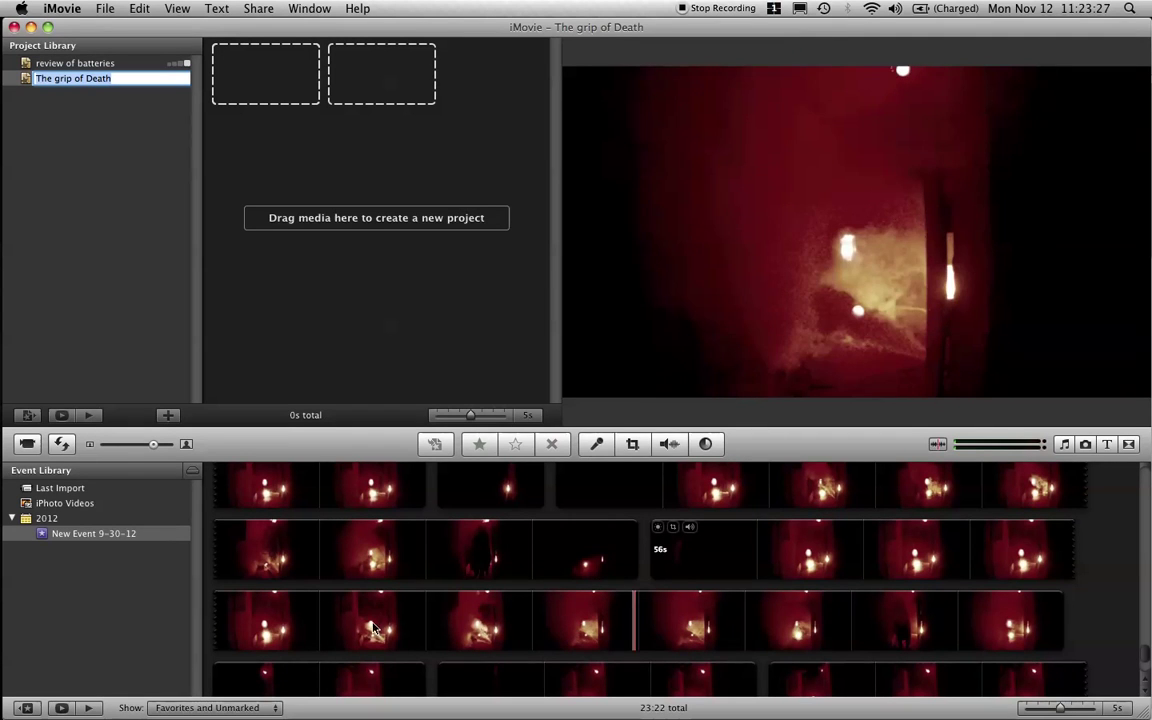
{"action": "scroll", "coordinate": [340, 557], "scroll_direction": "up", "scroll_amount": 3}
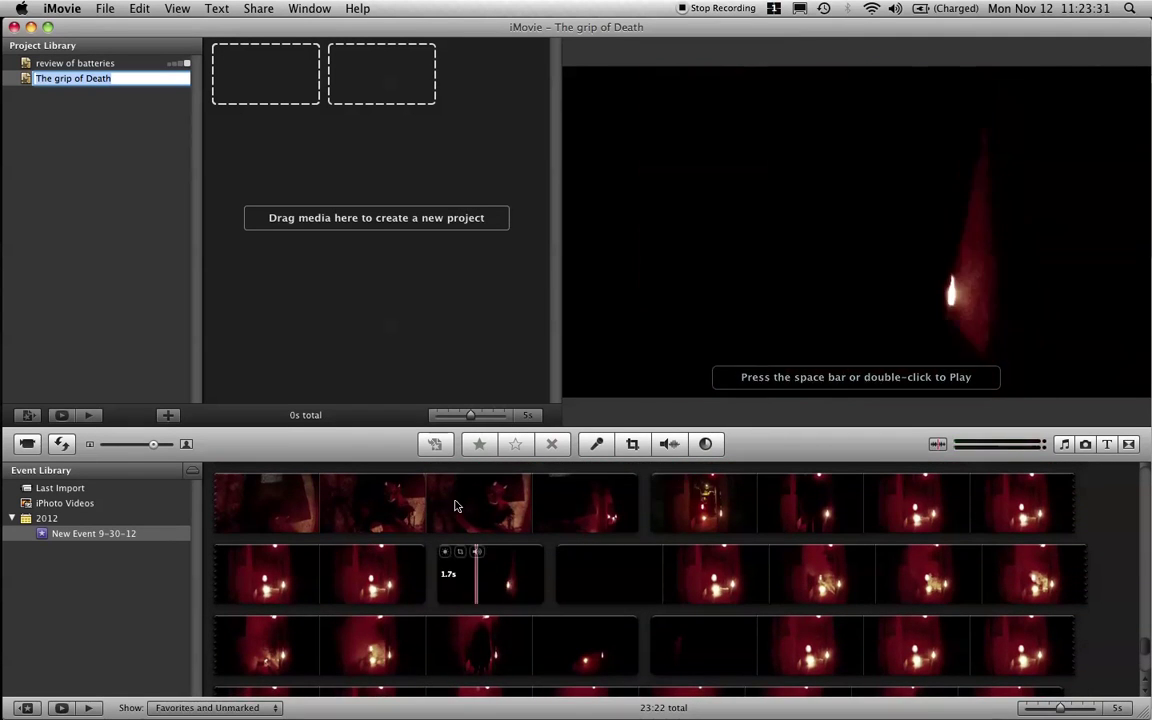
{"action": "scroll", "coordinate": [455, 506], "scroll_direction": "up", "scroll_amount": 5}
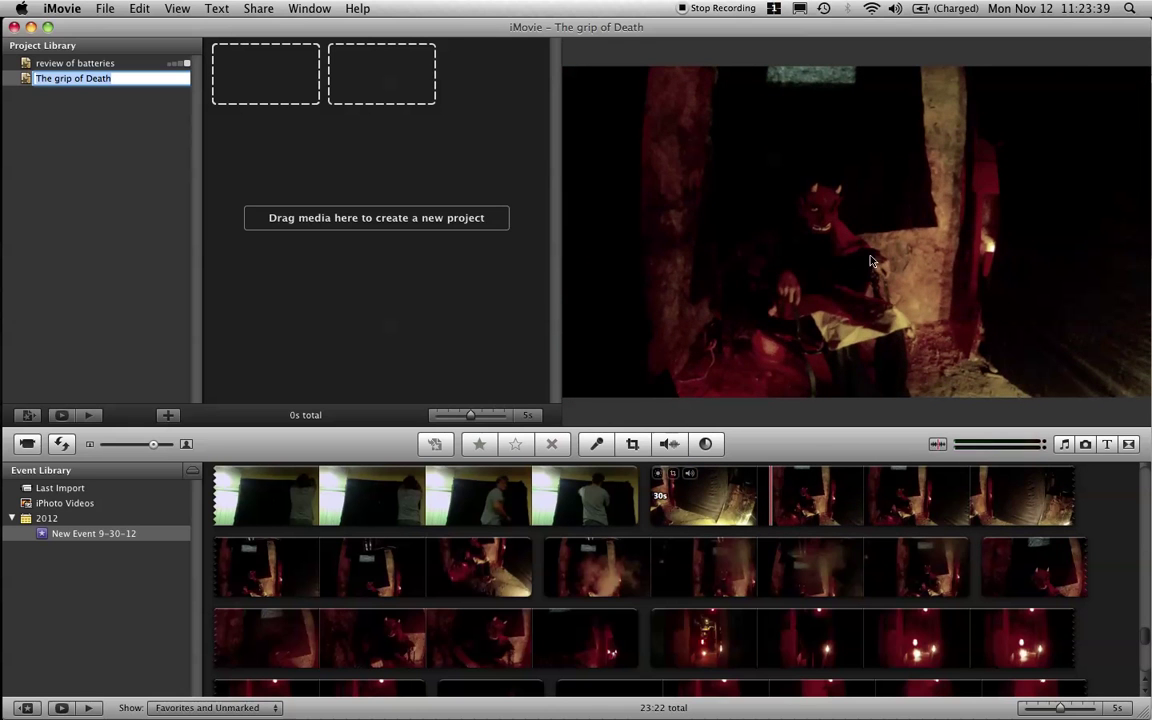
{"action": "left_click", "coordinate": [868, 496]}
{"action": "left_click_drag", "start_coordinate": [871, 496], "coordinate": [955, 502]}
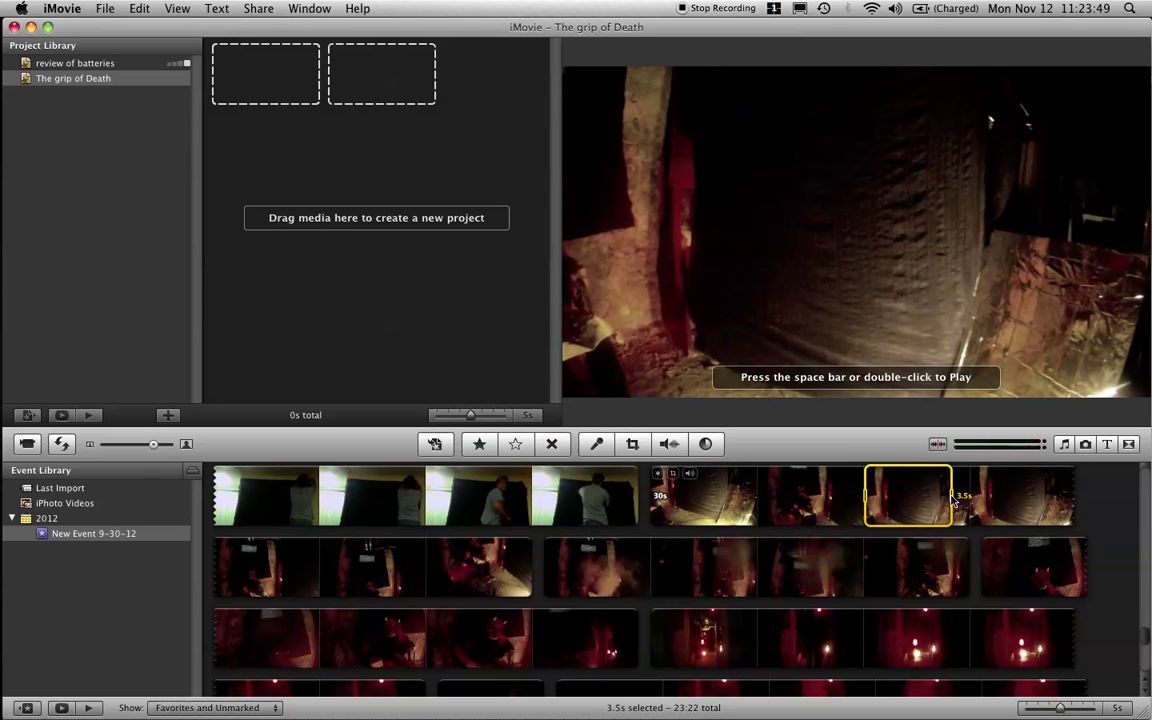
{"action": "left_click_drag", "start_coordinate": [903, 507], "coordinate": [317, 120]}
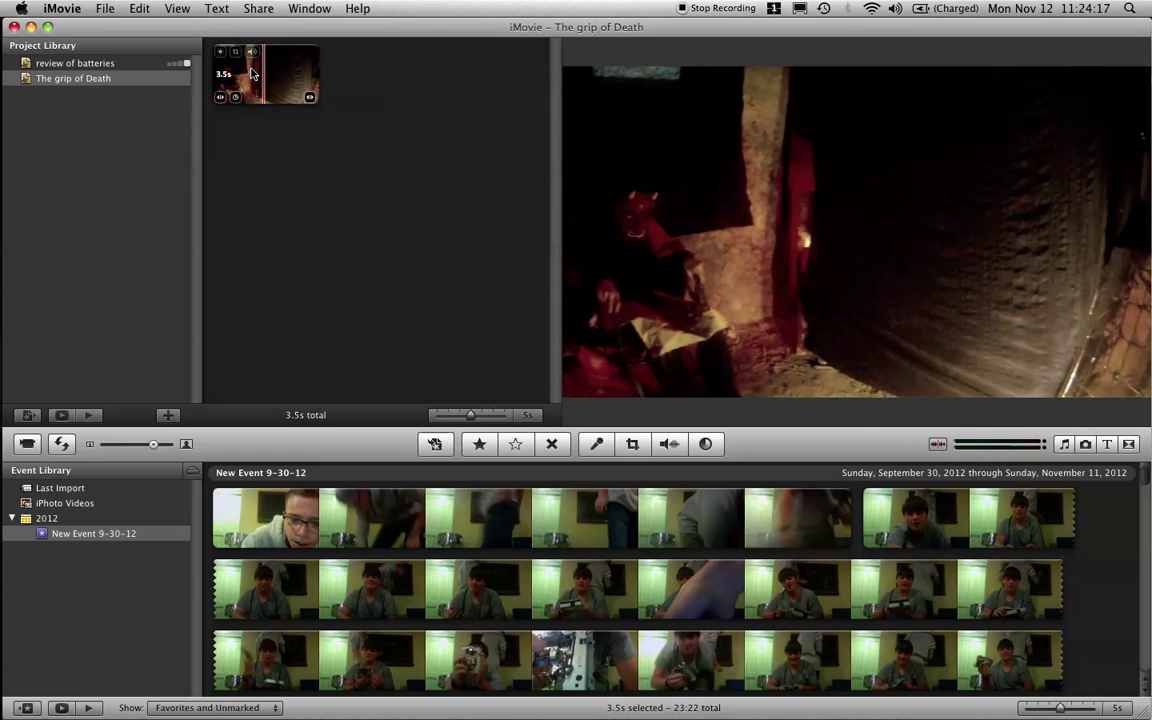
- Delete the last 2.0 s of the project's devil clip and play back the trimmed clip
{"action": "left_click", "coordinate": [258, 73]}
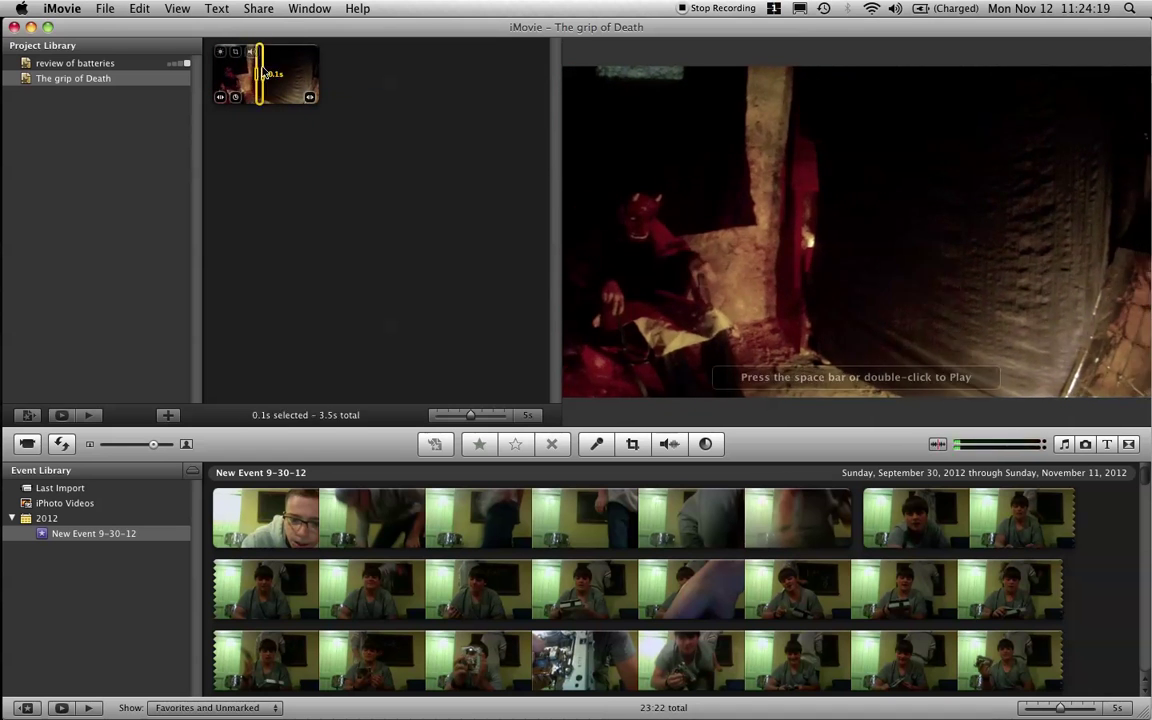
{"action": "left_click_drag", "start_coordinate": [258, 73], "coordinate": [350, 85]}
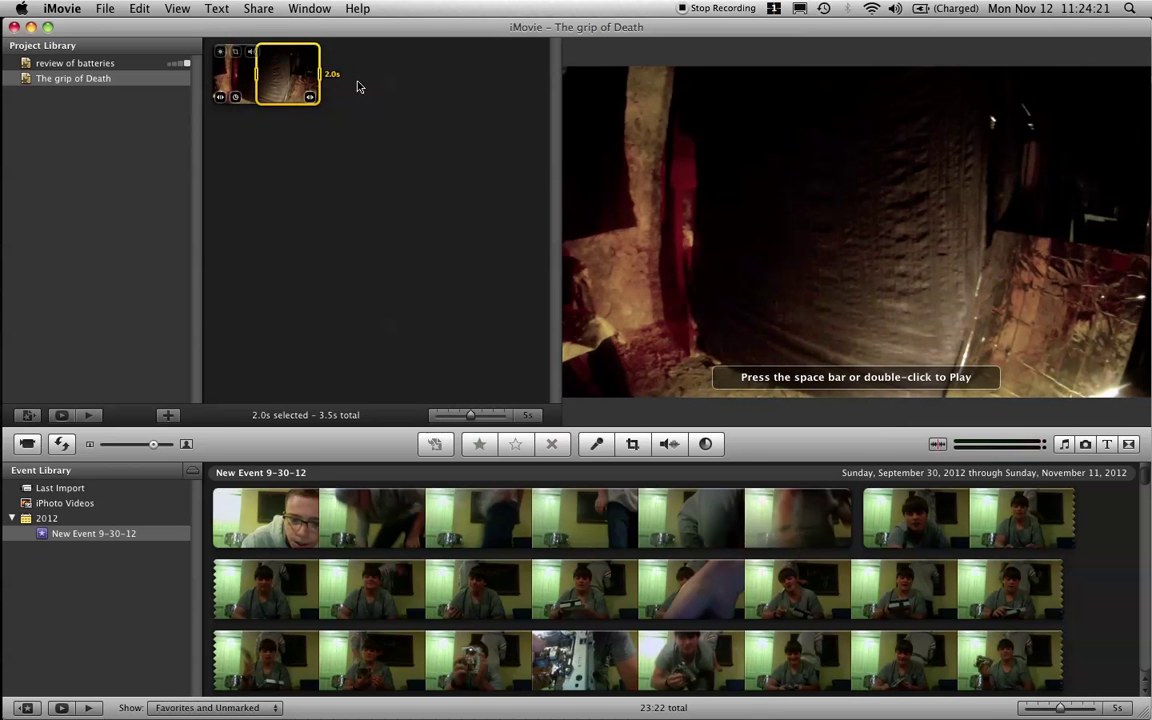
{"action": "key", "text": "super+c"}
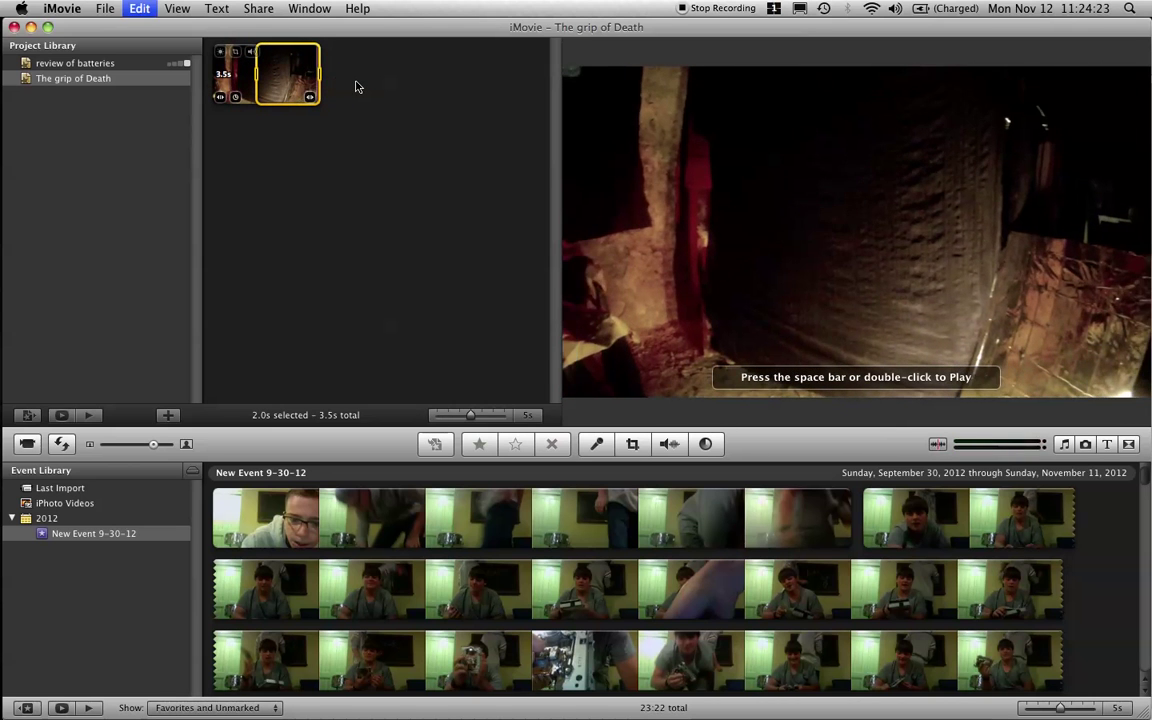
{"action": "key", "text": "Delete"}
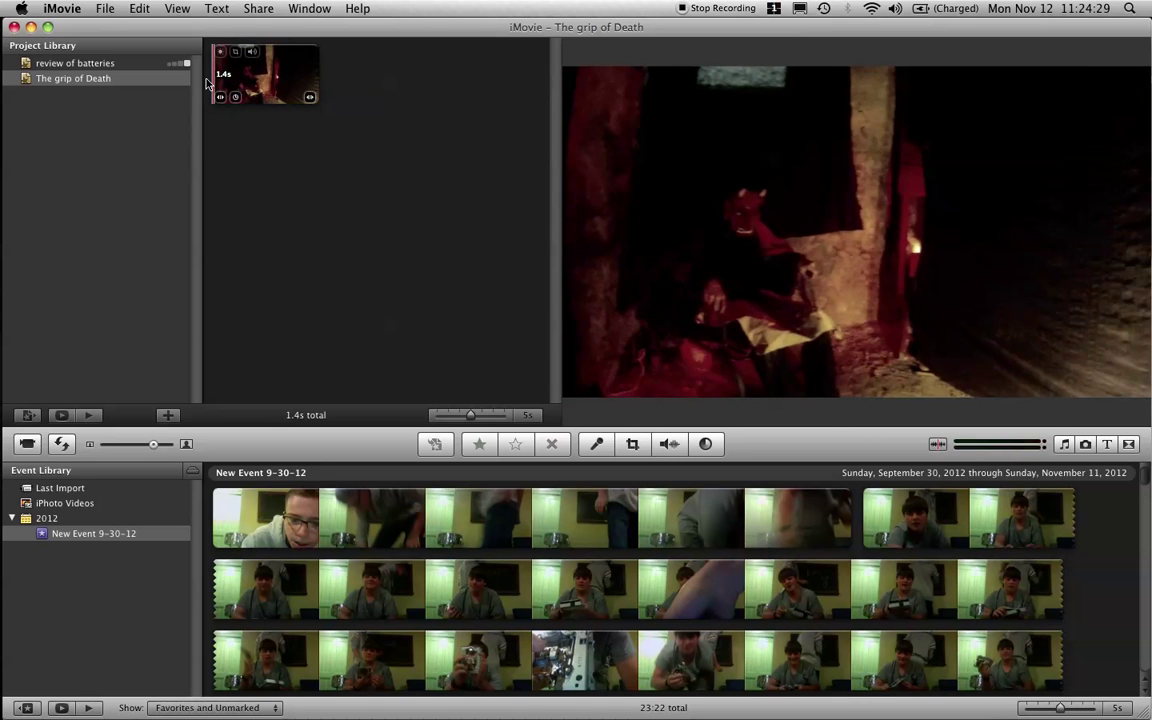
{"action": "key", "text": "space"}
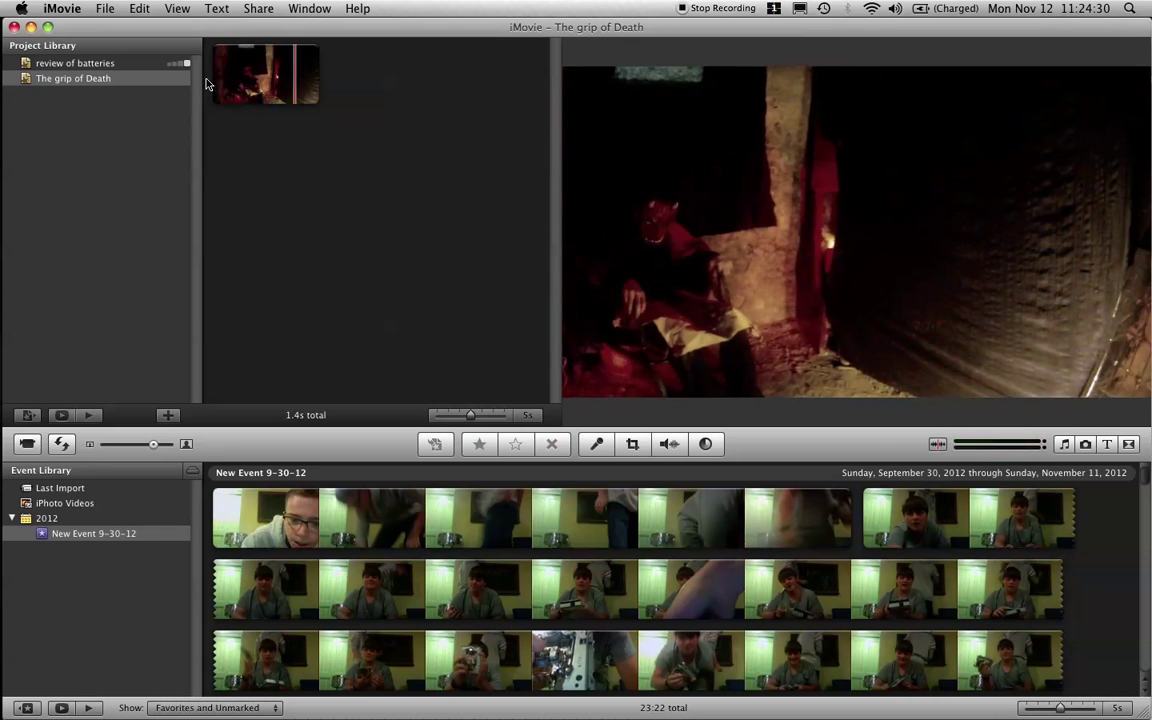
- Delete the last 0.7 s of the devil clip in The grip of Death project
{"action": "mouse_move", "coordinate": [268, 75]}
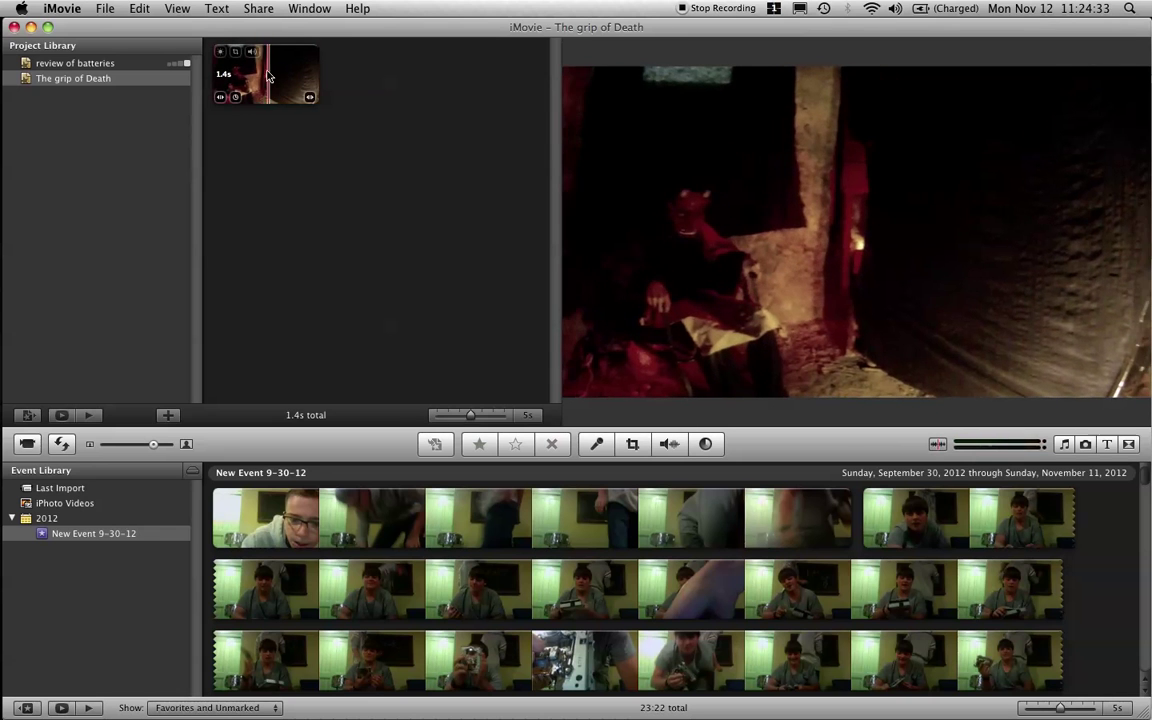
{"action": "left_click", "coordinate": [269, 75]}
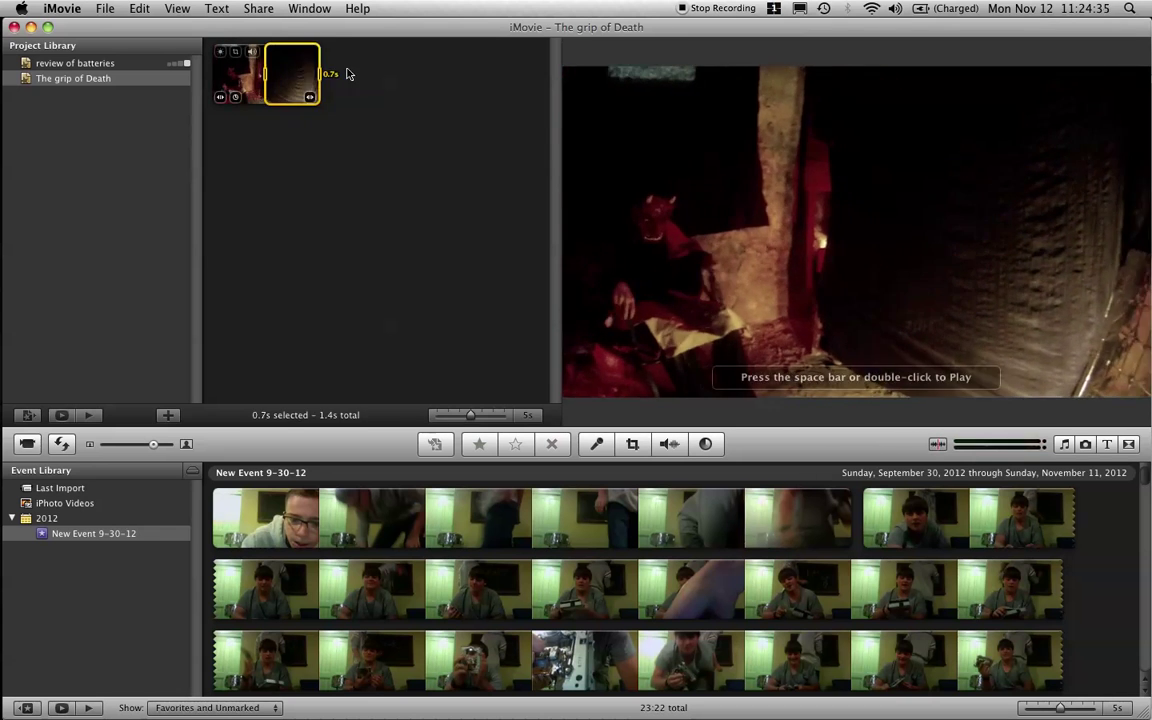
{"action": "key", "text": "BackSpace"}
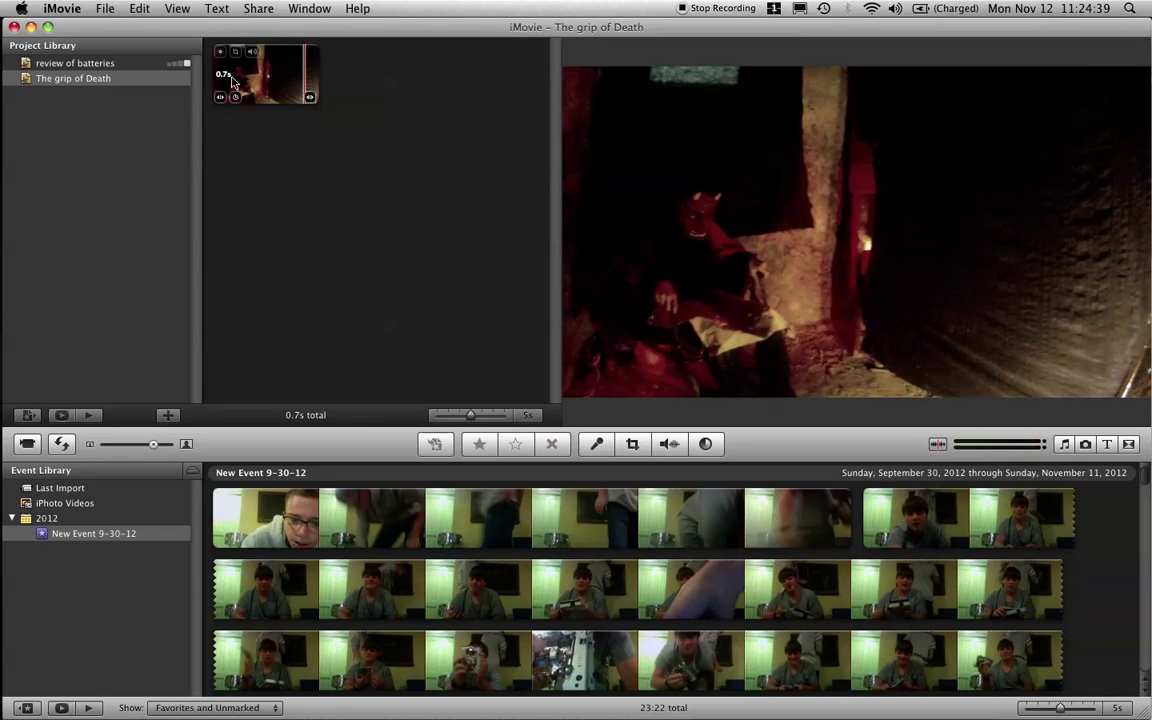
- Add a 7.6 s section of the last 30 s red-lit clip in New Event 9-30-12 to the end of the project
{"action": "scroll", "coordinate": [506, 550], "scroll_direction": "down", "scroll_amount": 10}
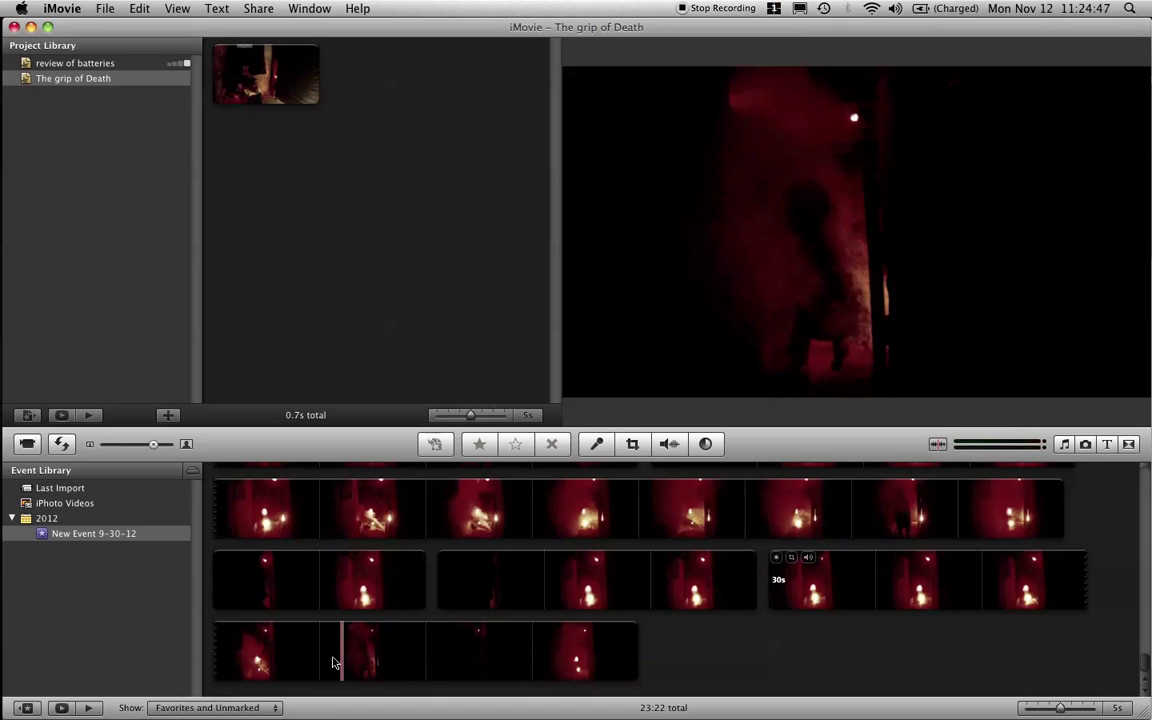
{"action": "left_click", "coordinate": [267, 657]}
{"action": "left_click_drag", "start_coordinate": [390, 652], "coordinate": [455, 655]}
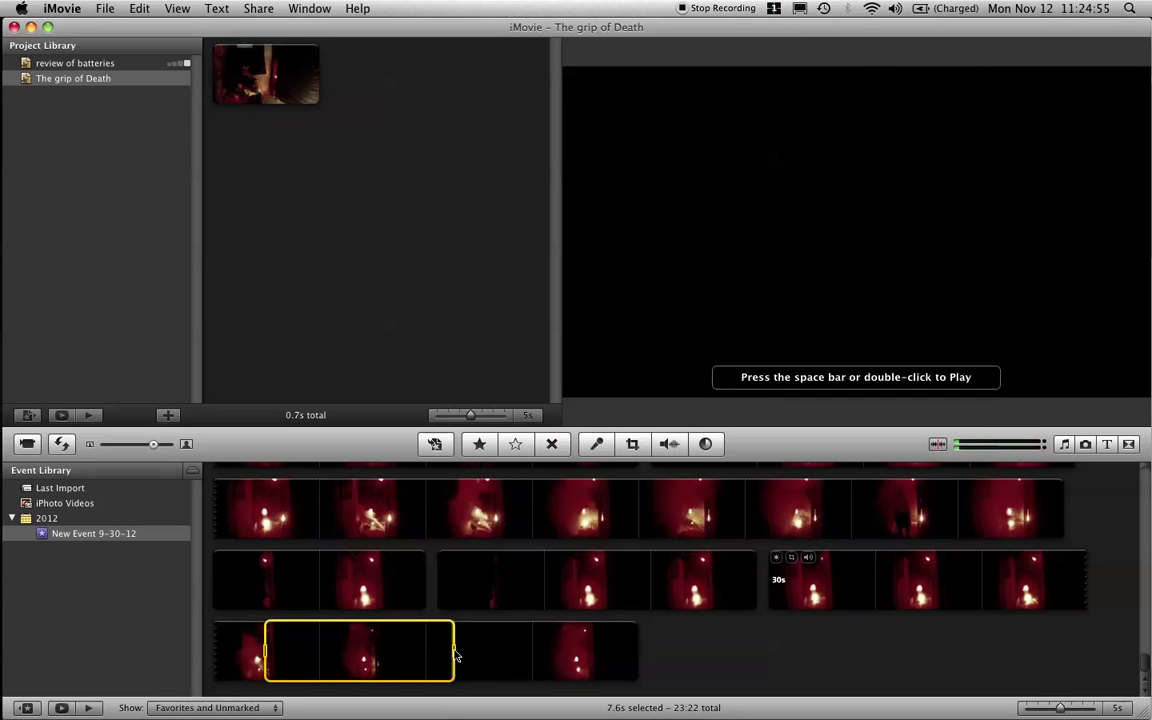
{"action": "left_click_drag", "start_coordinate": [376, 651], "coordinate": [406, 100]}
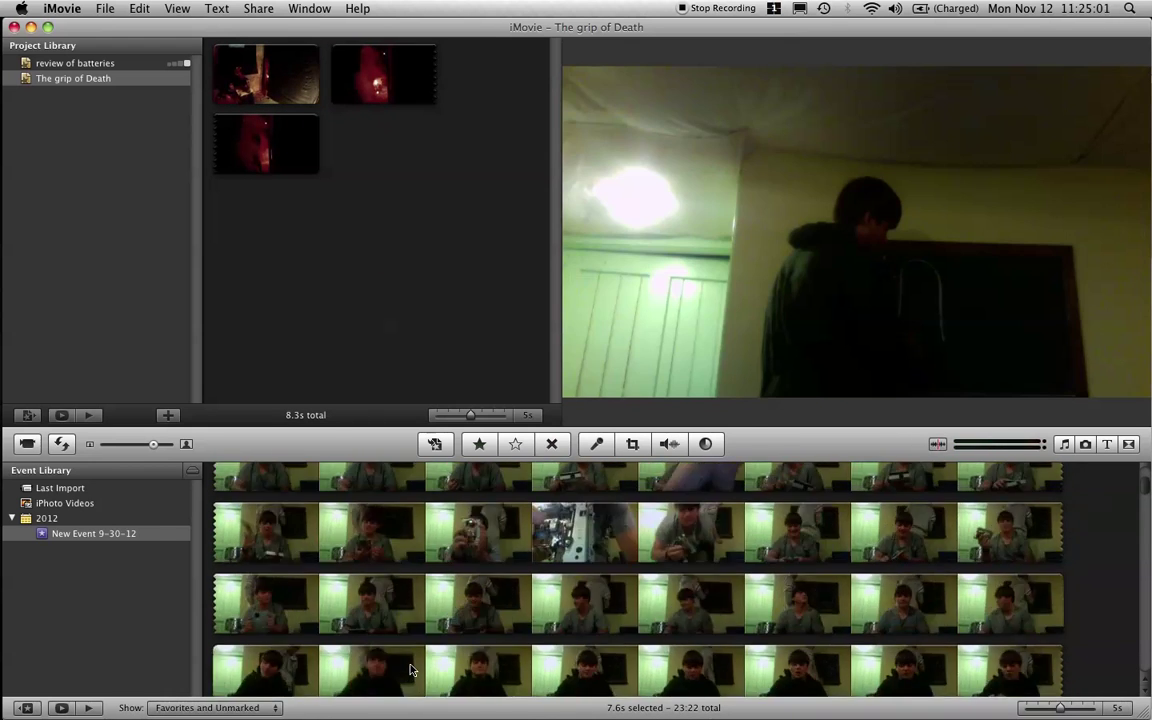
- Insert a 0.8 s section of the 17 s smoke clip between the project's two clips and play back the project
{"action": "scroll", "coordinate": [410, 670], "scroll_direction": "up", "scroll_amount": 5}
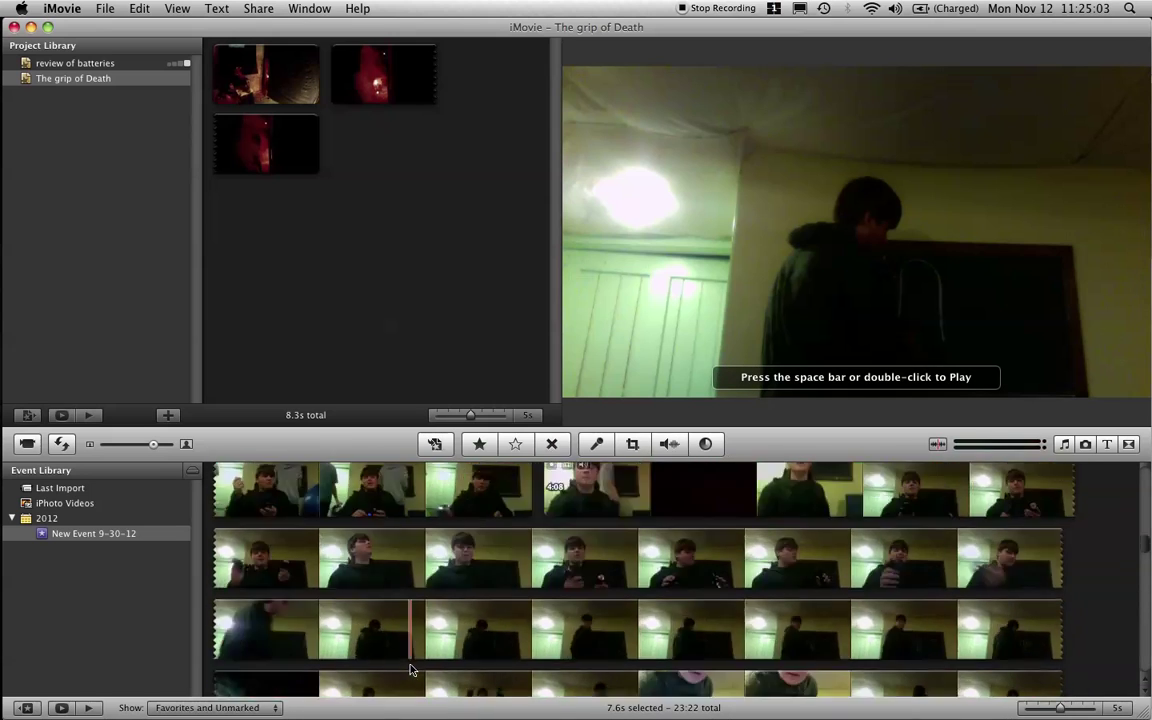
{"action": "scroll", "coordinate": [410, 670], "scroll_direction": "down", "scroll_amount": 5}
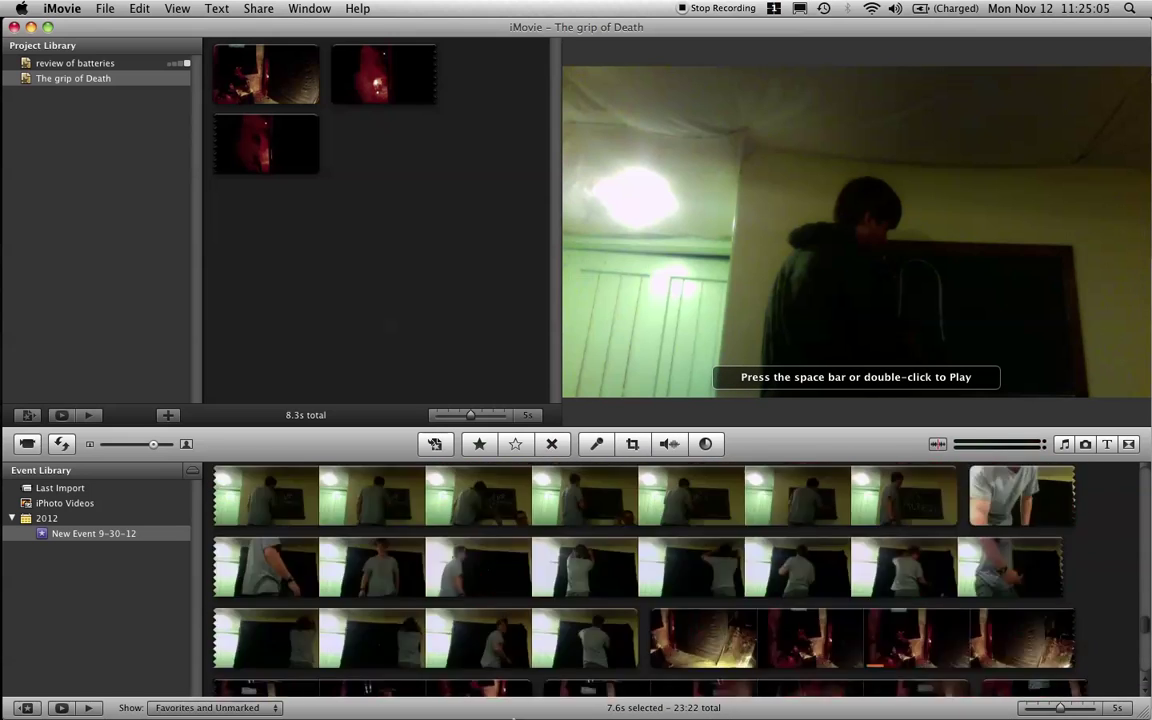
{"action": "scroll", "coordinate": [410, 670], "scroll_direction": "up", "scroll_amount": 8}
{"action": "left_click_drag", "start_coordinate": [1146, 500], "coordinate": [1118, 697]}
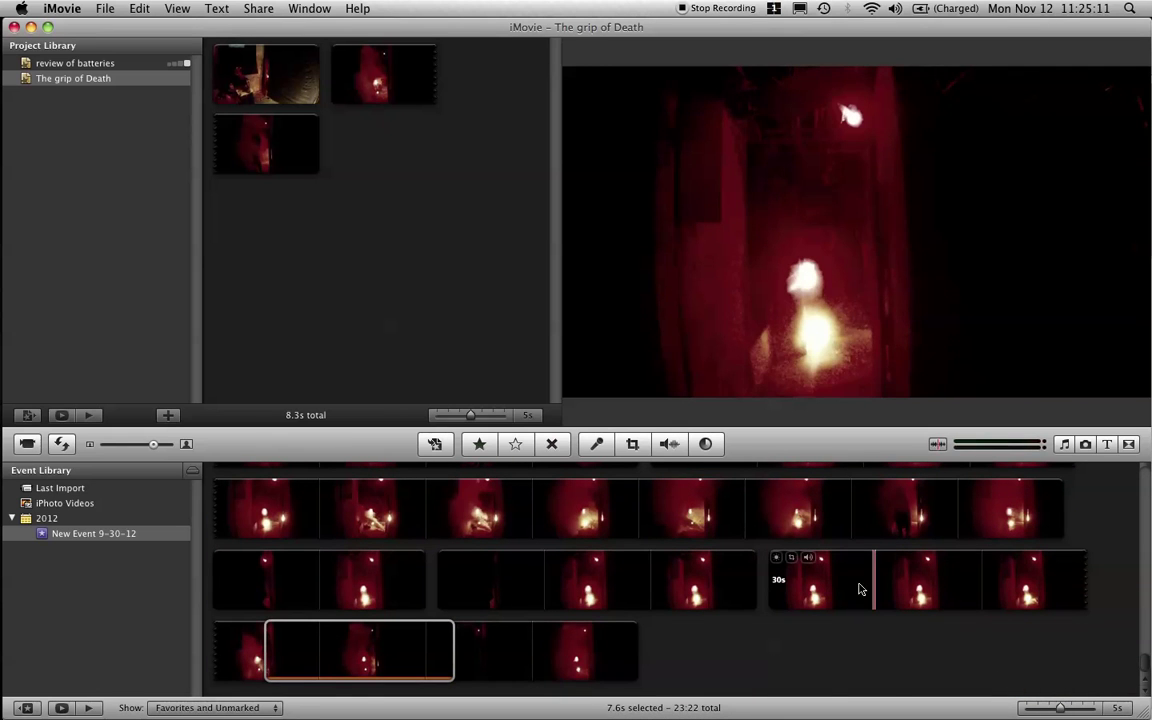
{"action": "scroll", "coordinate": [630, 550], "scroll_direction": "up", "scroll_amount": 3}
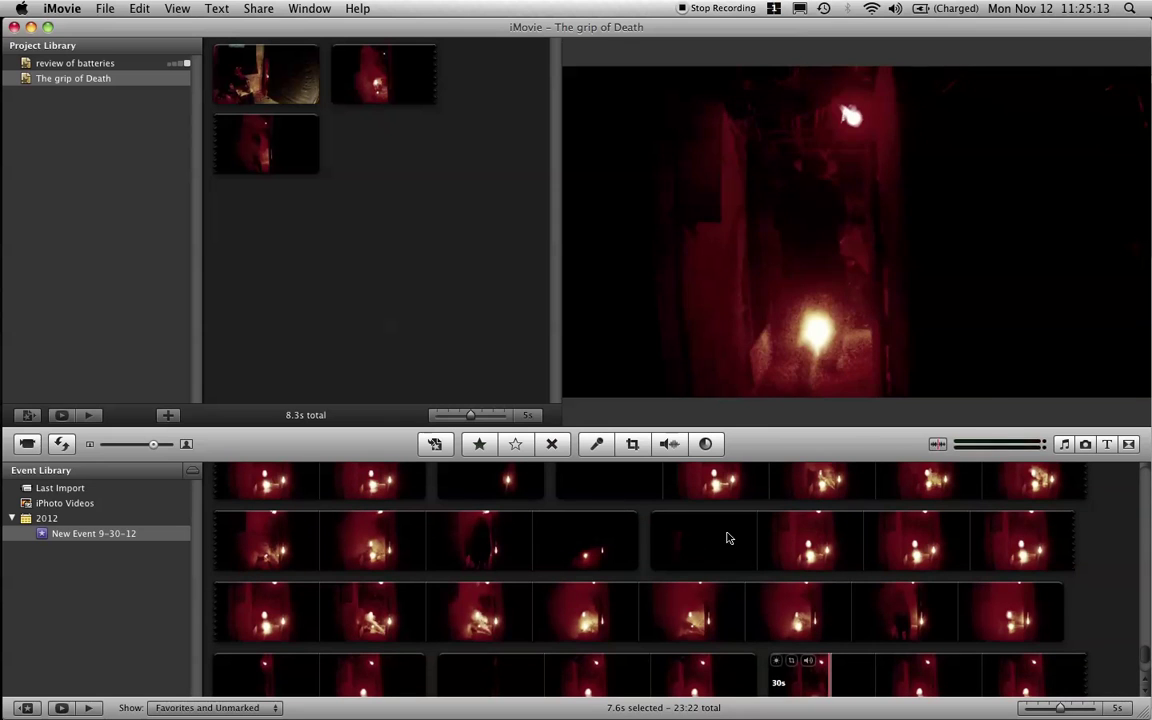
{"action": "key", "text": "space"}
{"action": "scroll", "coordinate": [597, 537], "scroll_direction": "up", "scroll_amount": 5}
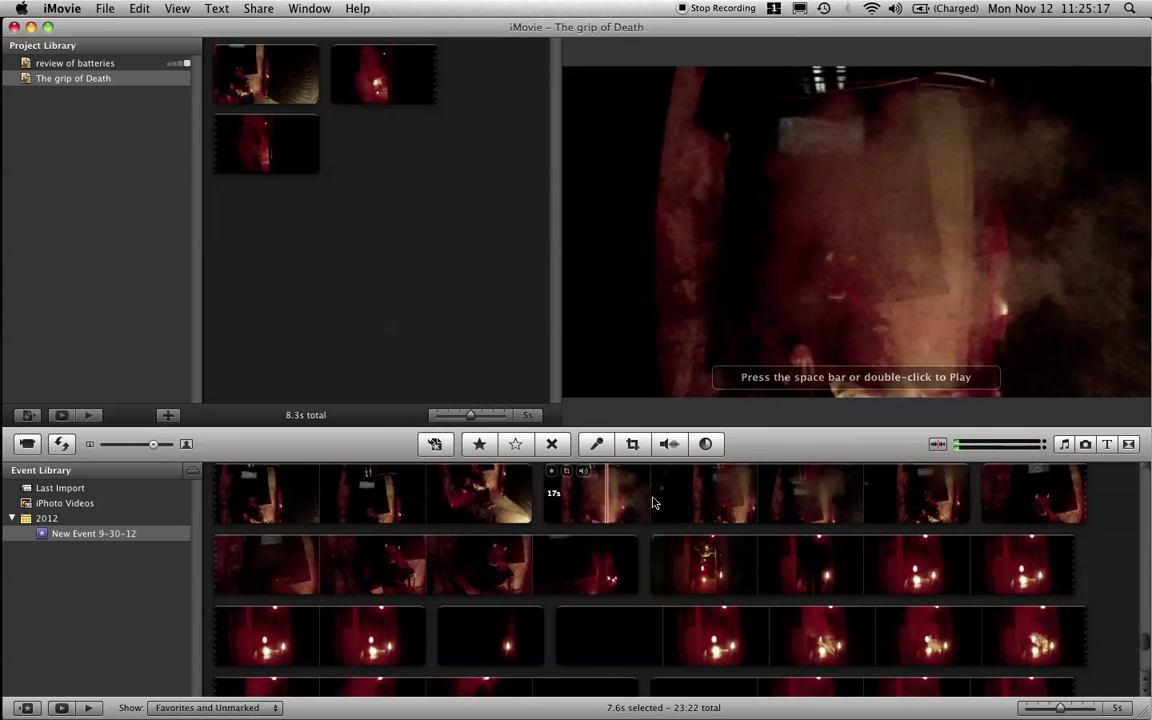
{"action": "left_click", "coordinate": [712, 502]}
{"action": "left_click_drag", "start_coordinate": [702, 502], "coordinate": [806, 504]}
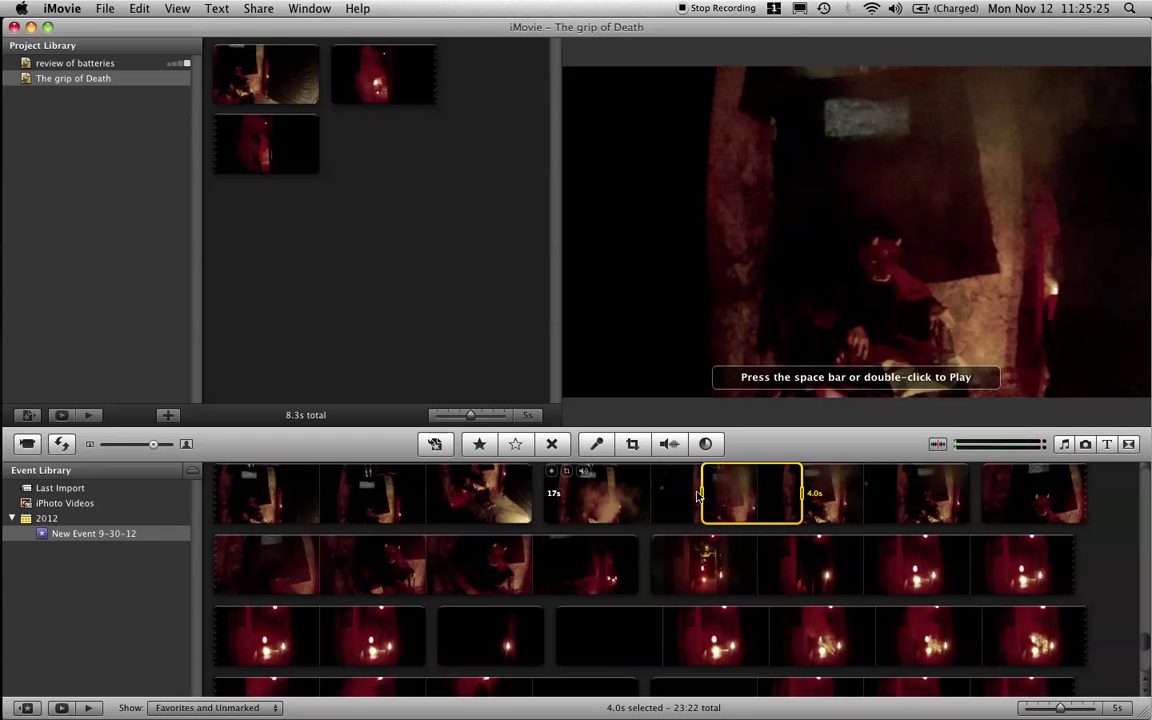
{"action": "left_click_drag", "start_coordinate": [704, 500], "coordinate": [780, 501]}
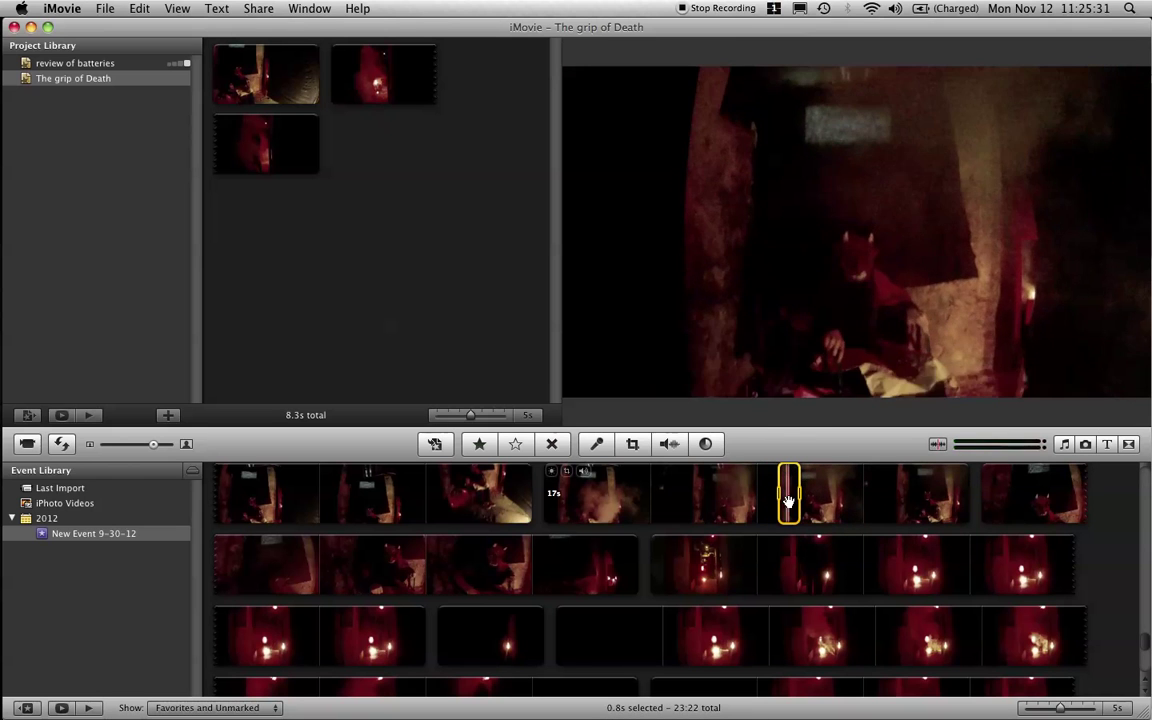
{"action": "left_click_drag", "start_coordinate": [716, 443], "coordinate": [323, 63]}
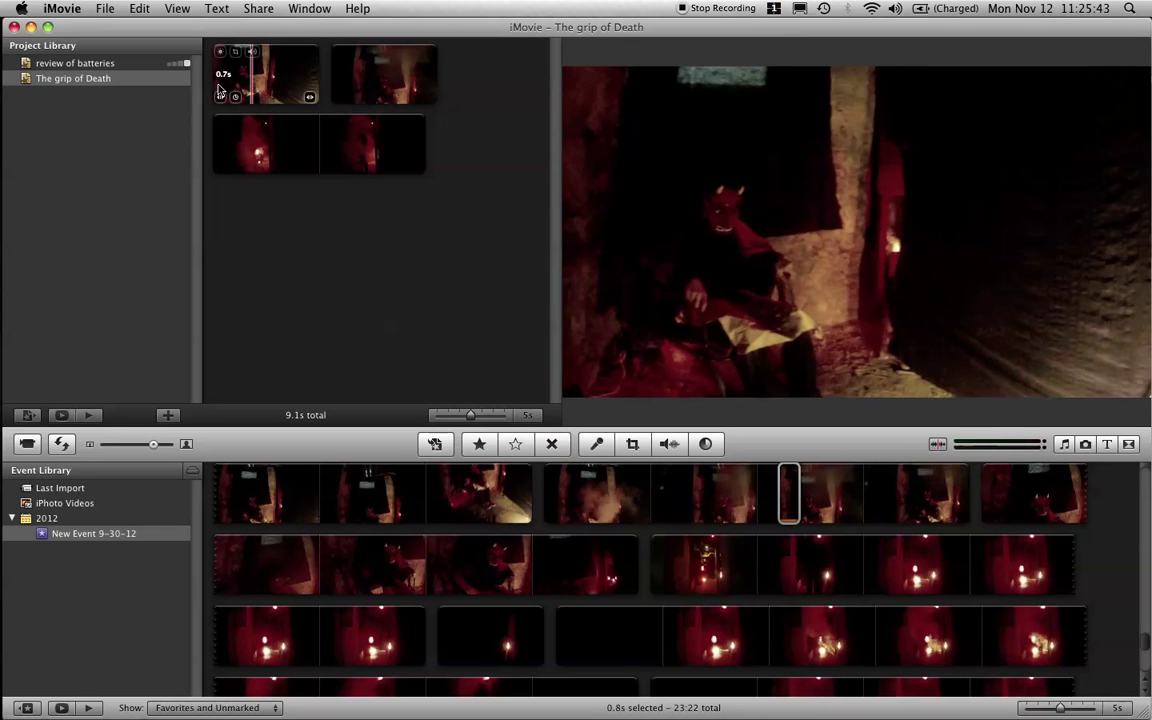
{"action": "key", "text": "space"}
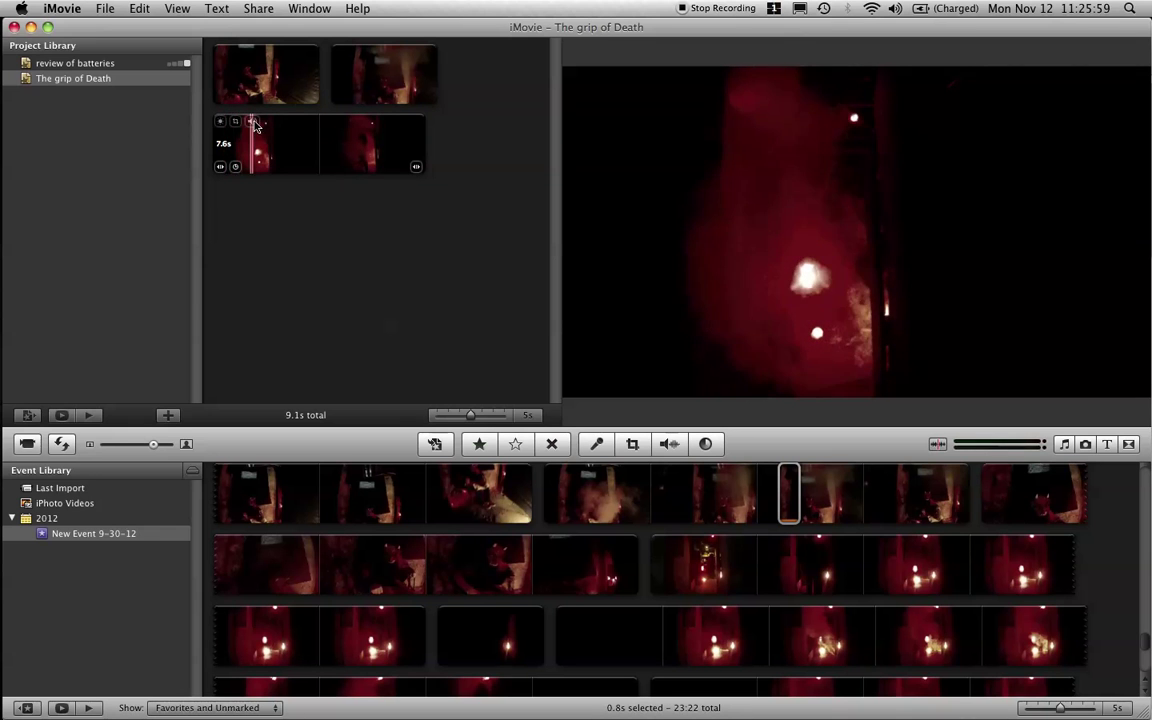
- Set the audio volume of all three project clips to 0% and finish the audio adjustments
{"action": "left_click", "coordinate": [252, 124]}
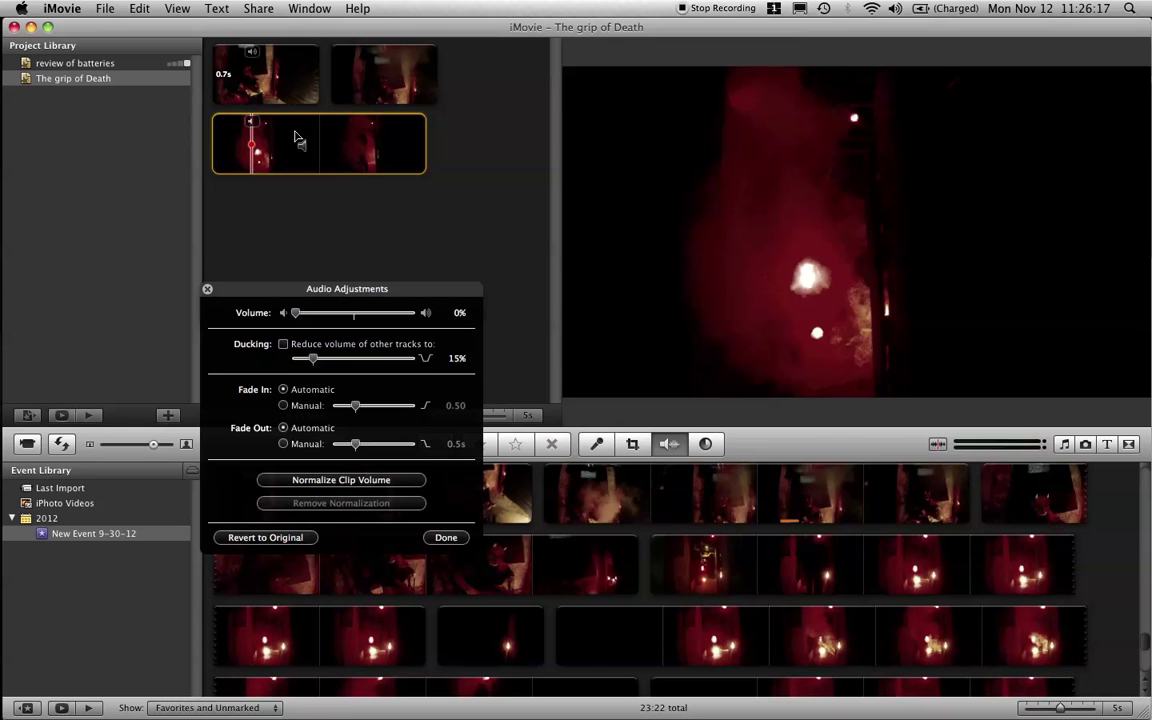
{"action": "left_click", "coordinate": [291, 88]}
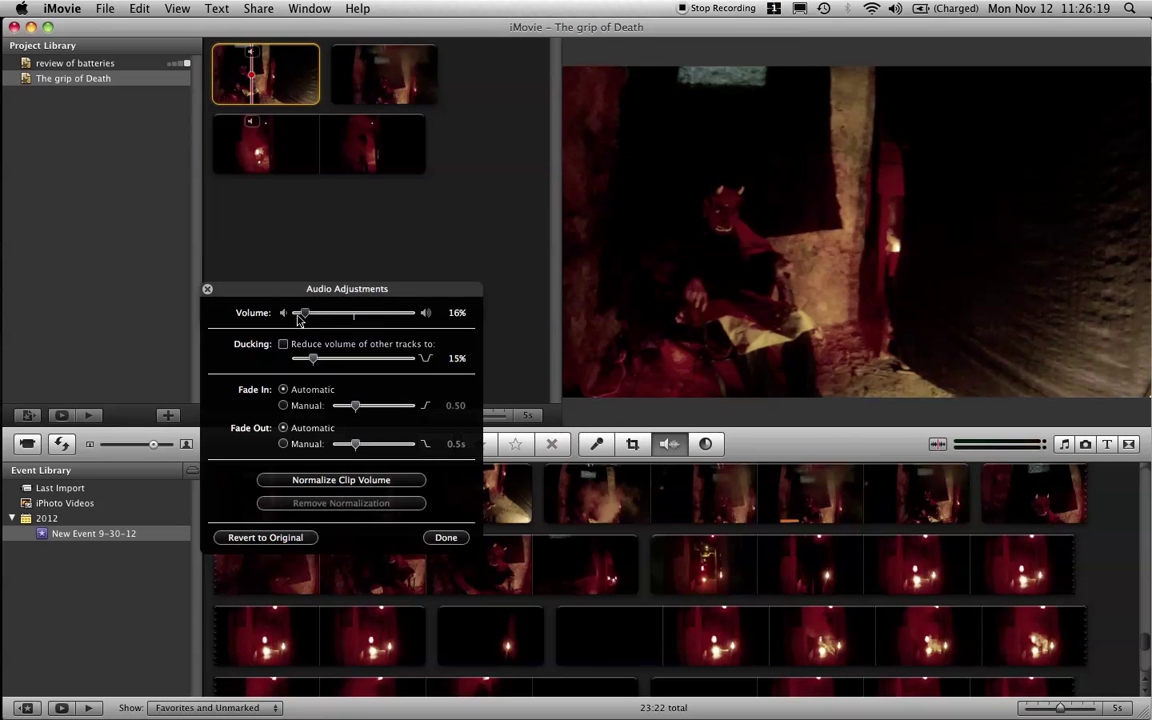
{"action": "left_click", "coordinate": [390, 91]}
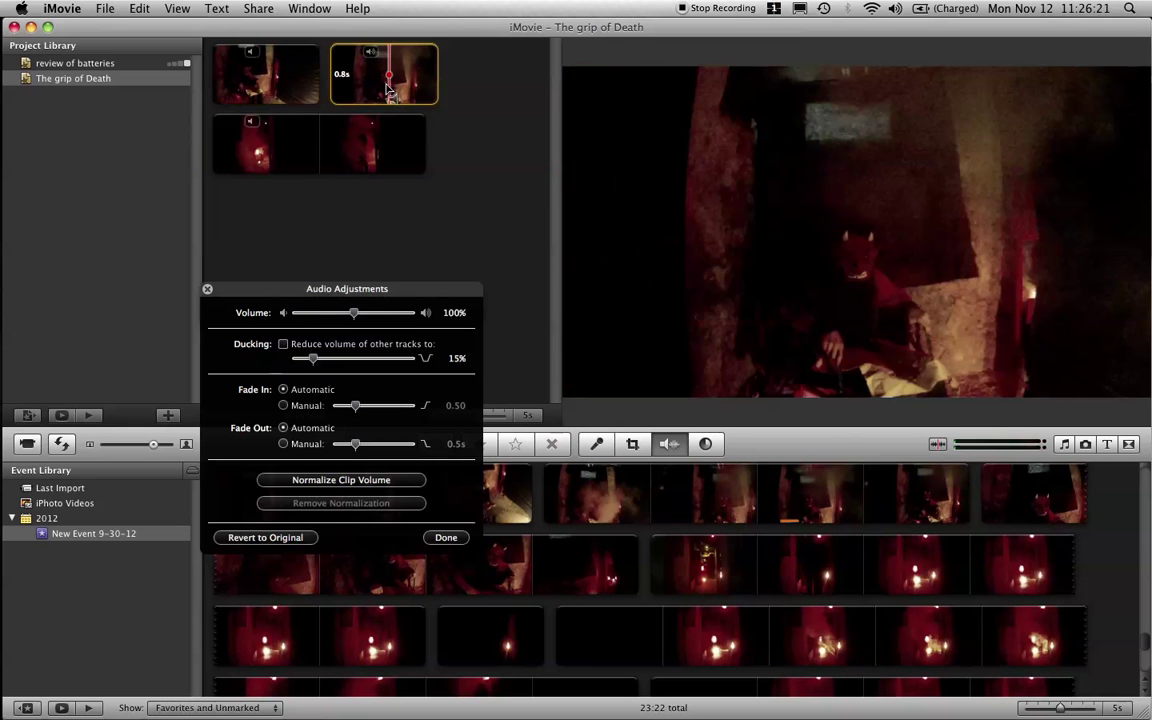
{"action": "left_click_drag", "start_coordinate": [352, 311], "coordinate": [288, 313]}
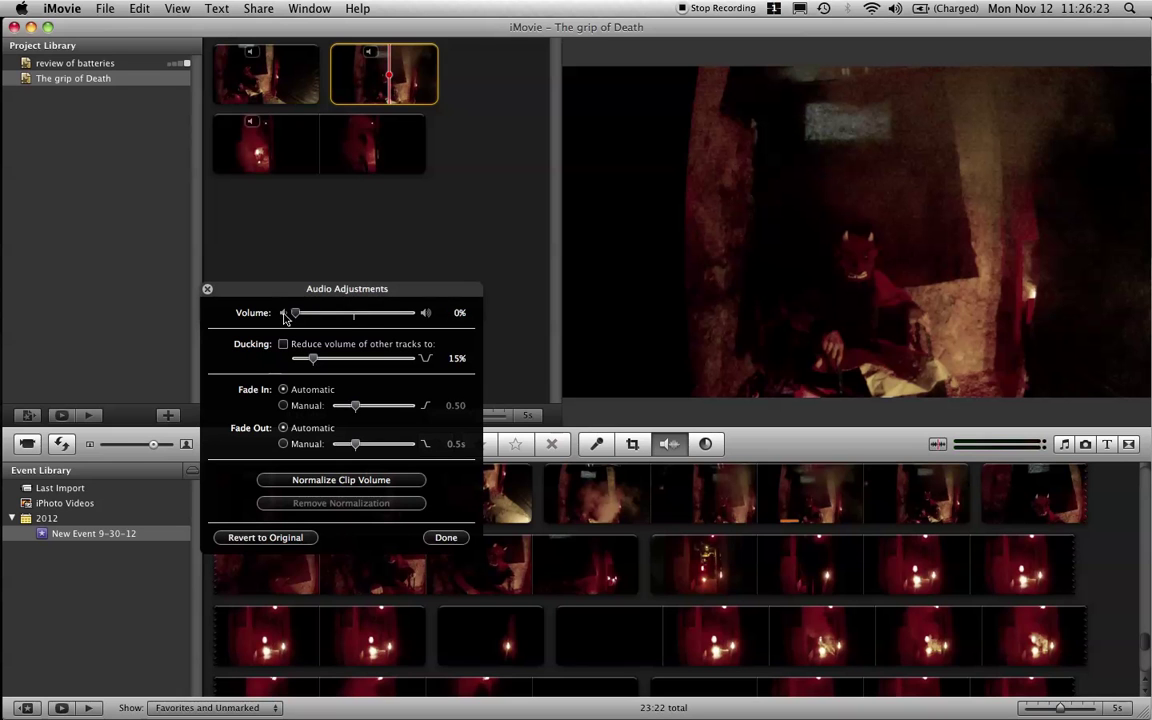
{"action": "left_click", "coordinate": [446, 537]}
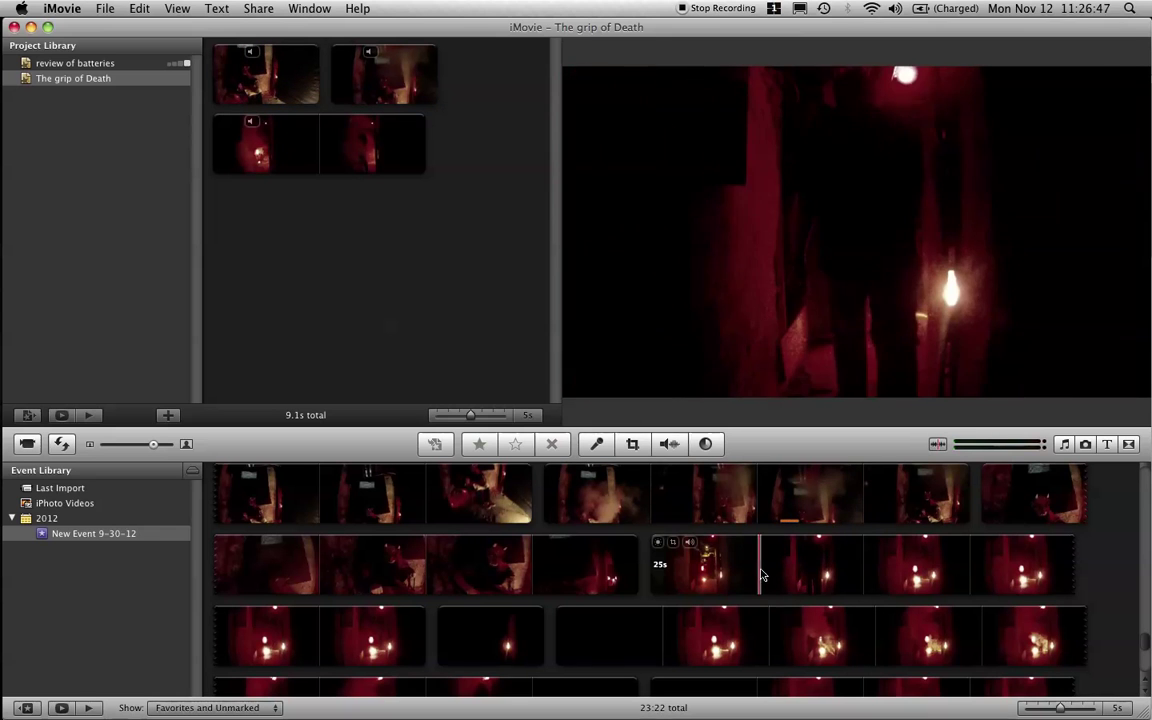
- Insert a 1.4 s section of the 30 s devil clip between the project's first and second clips
{"action": "scroll", "coordinate": [768, 575], "scroll_direction": "up", "scroll_amount": 3}
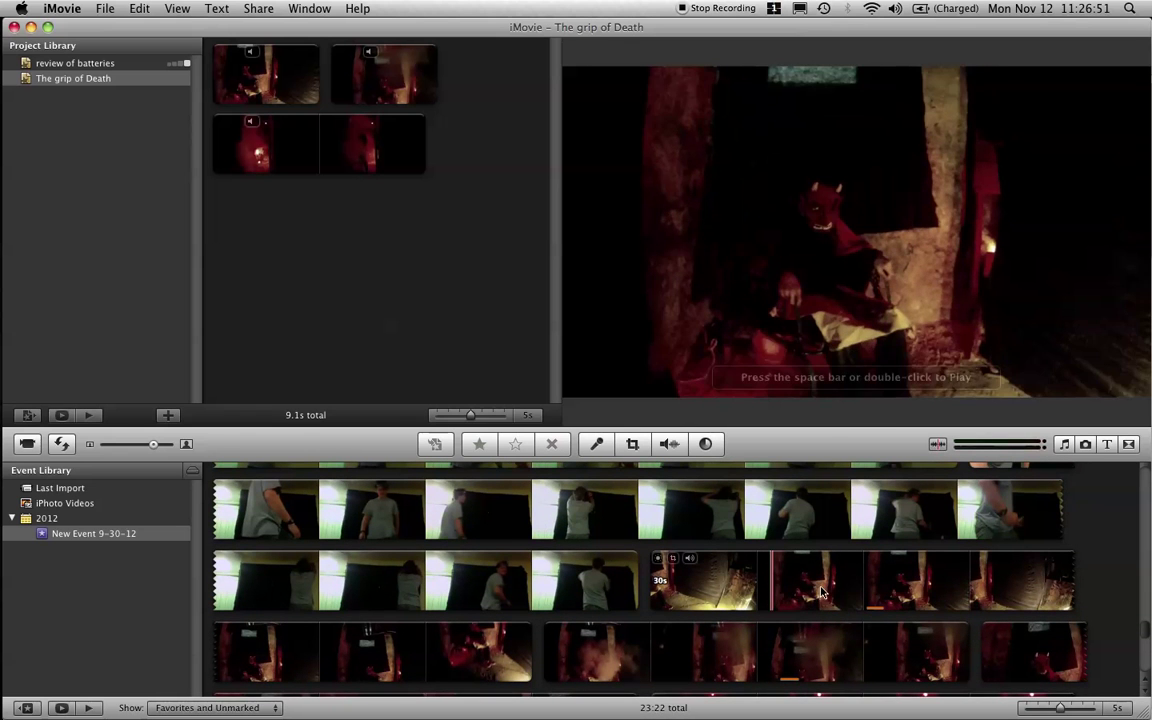
{"action": "left_click_drag", "start_coordinate": [814, 590], "coordinate": [366, 158]}
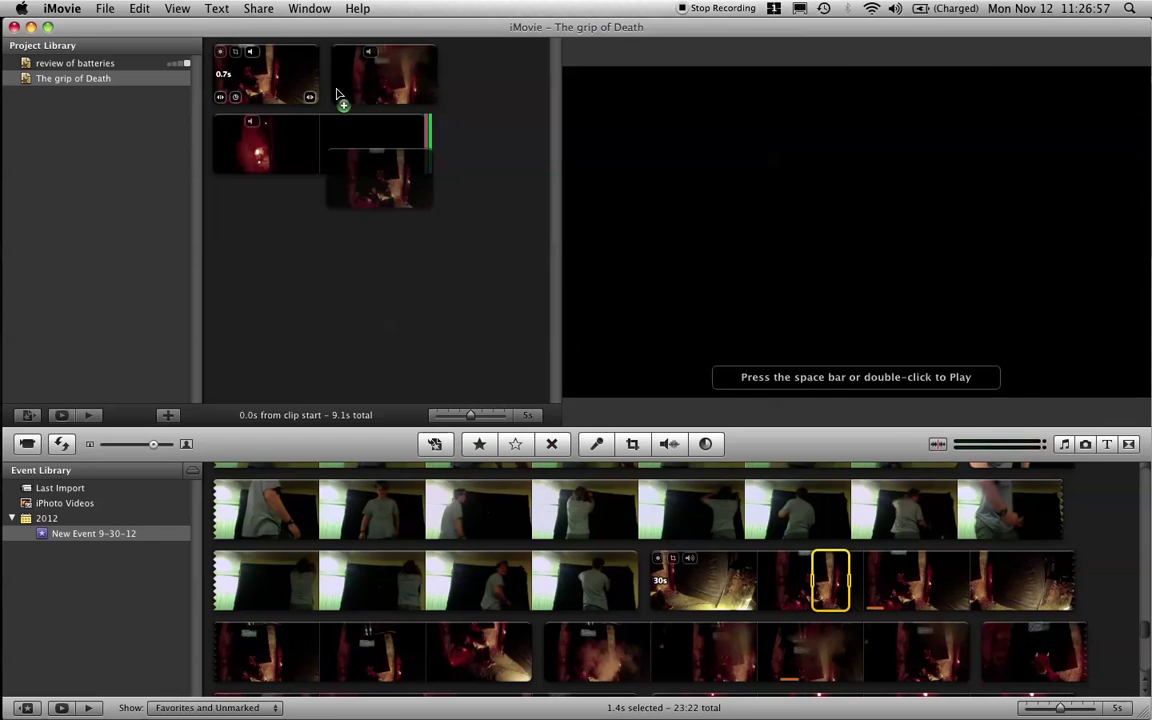
{"action": "left_click_drag", "start_coordinate": [324, 60], "coordinate": [325, 62]}
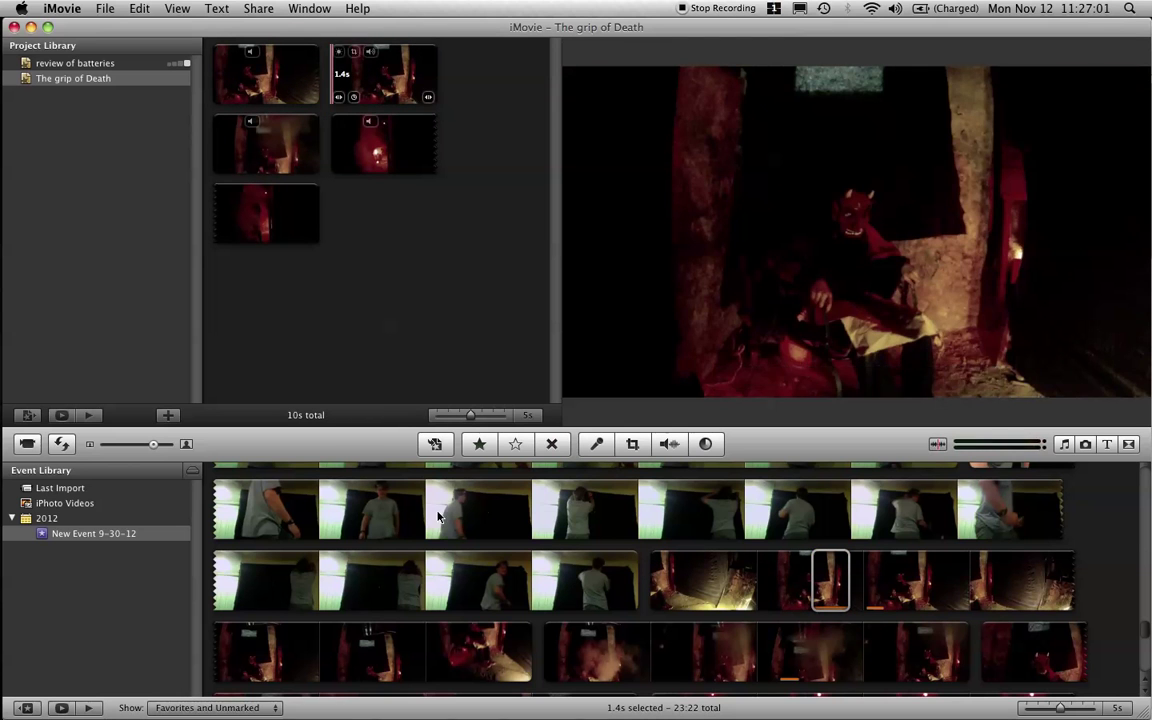
{"action": "scroll", "coordinate": [360, 610], "scroll_direction": "down", "scroll_amount": 2}
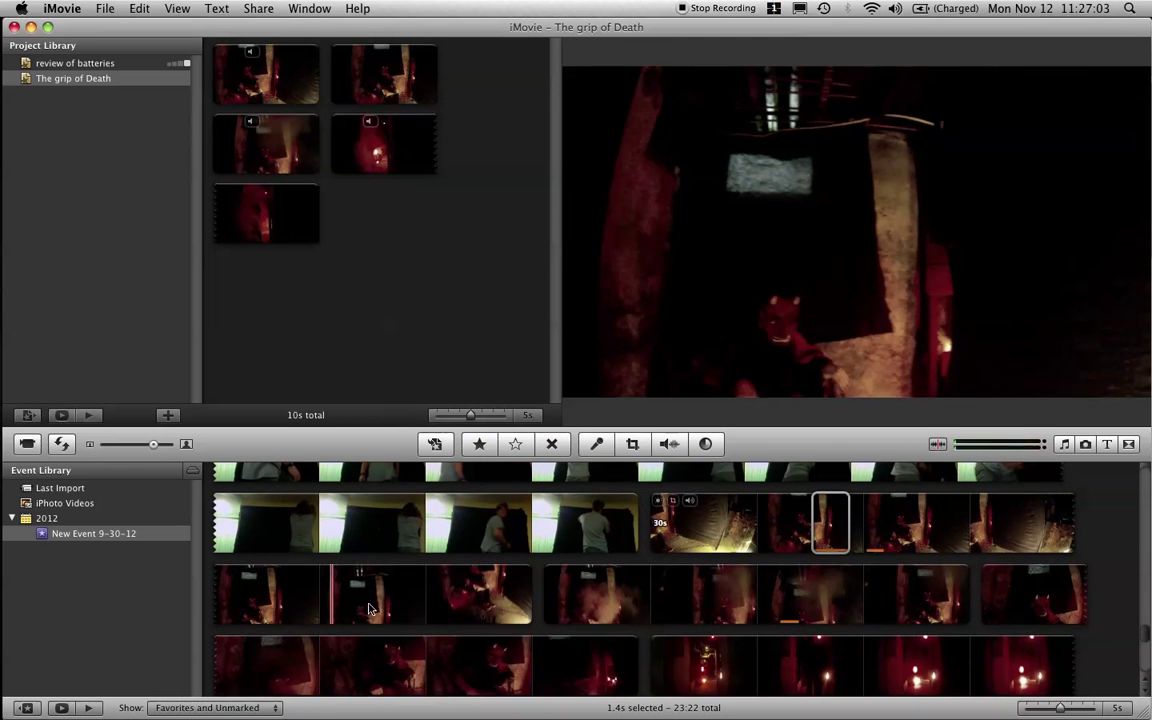
{"action": "left_click_drag", "start_coordinate": [390, 595], "coordinate": [437, 597]}
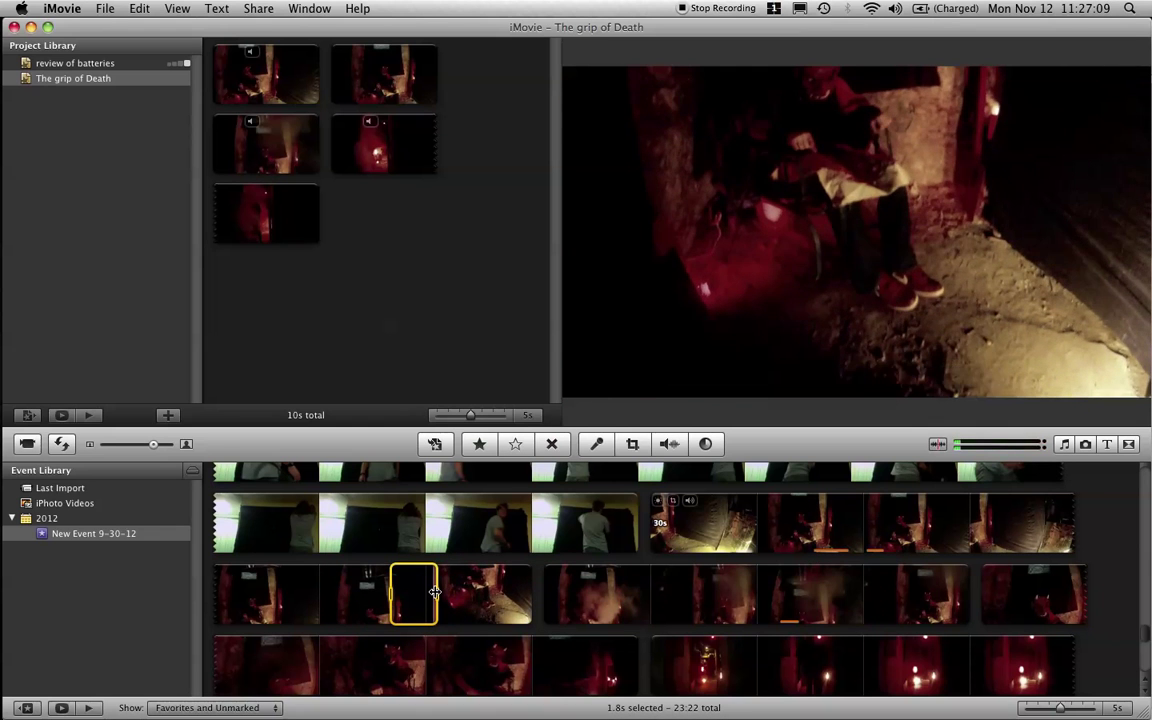
{"action": "left_click", "coordinate": [540, 596]}
- Insert a 2.1 s section of the 20 s devil clip between the project's 0.8 s and 7.6 s clips
{"action": "scroll", "coordinate": [540, 596], "scroll_direction": "down", "scroll_amount": 3}
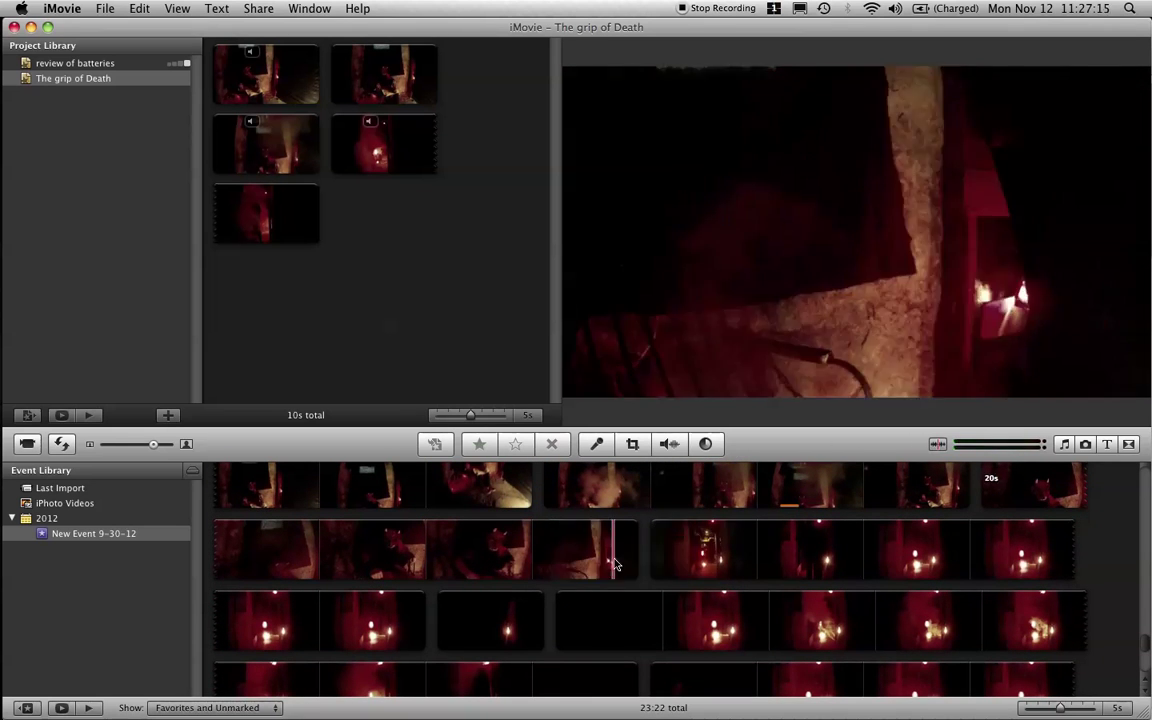
{"action": "scroll", "coordinate": [615, 565], "scroll_direction": "up", "scroll_amount": 3}
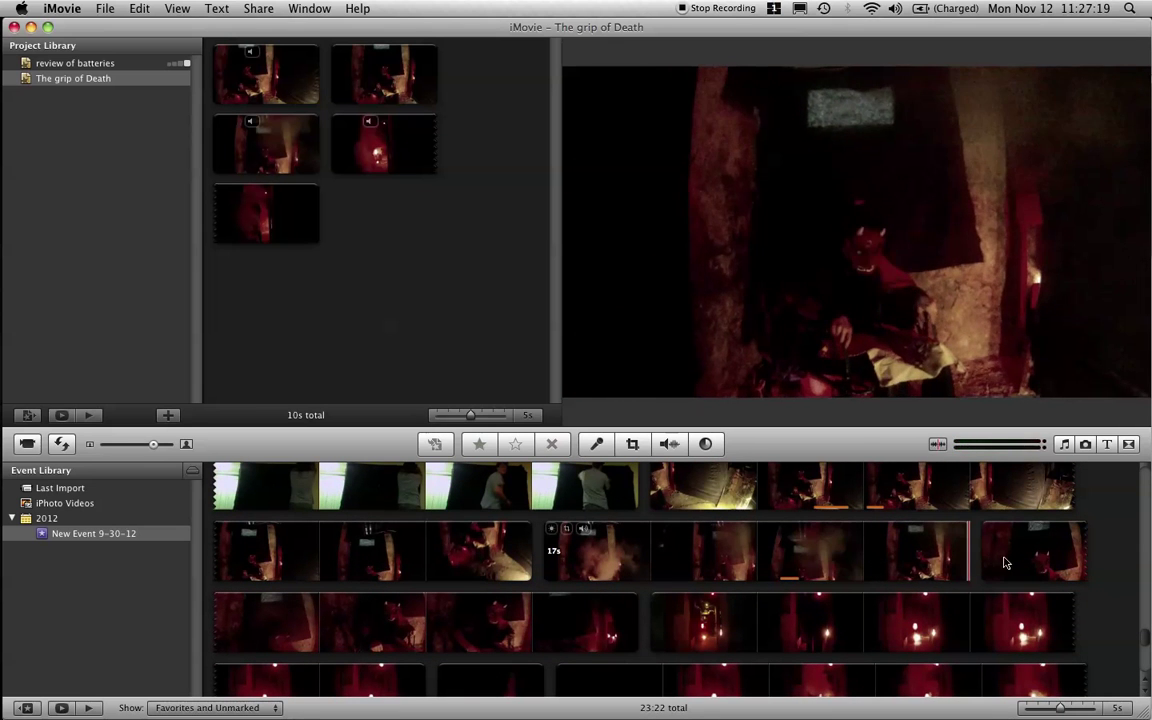
{"action": "left_click", "coordinate": [1033, 566]}
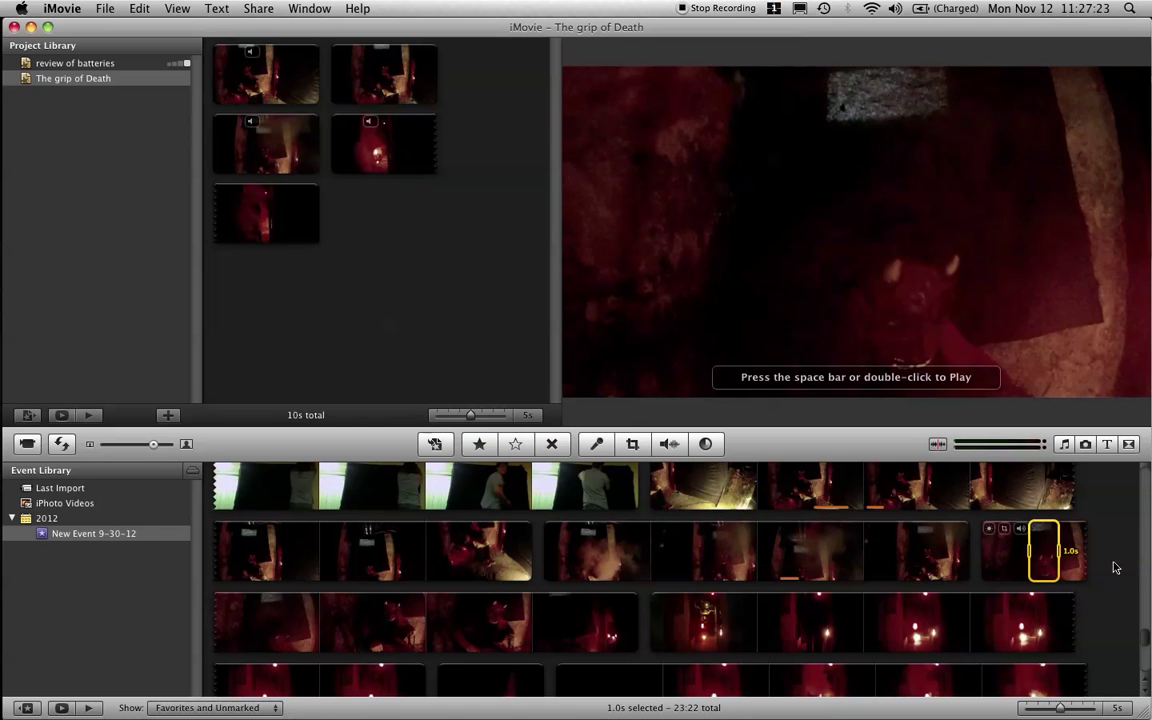
{"action": "left_click_drag", "start_coordinate": [1115, 568], "coordinate": [1150, 570]}
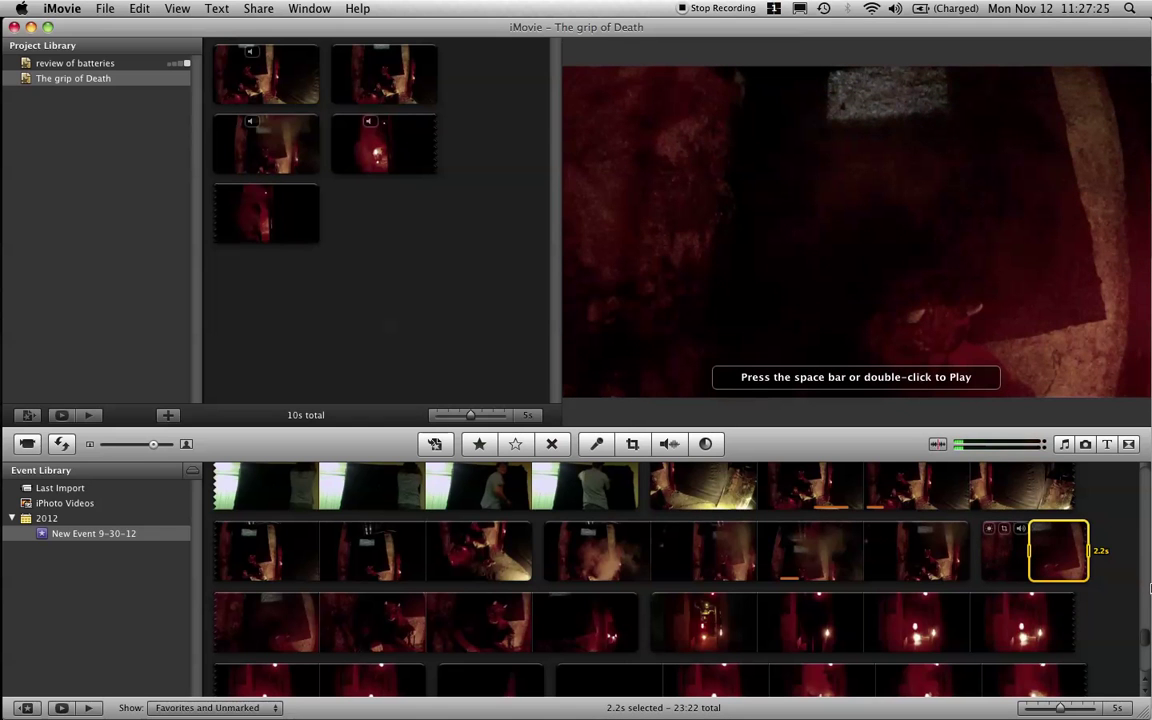
{"action": "left_click_drag", "start_coordinate": [1150, 552], "coordinate": [1150, 552]}
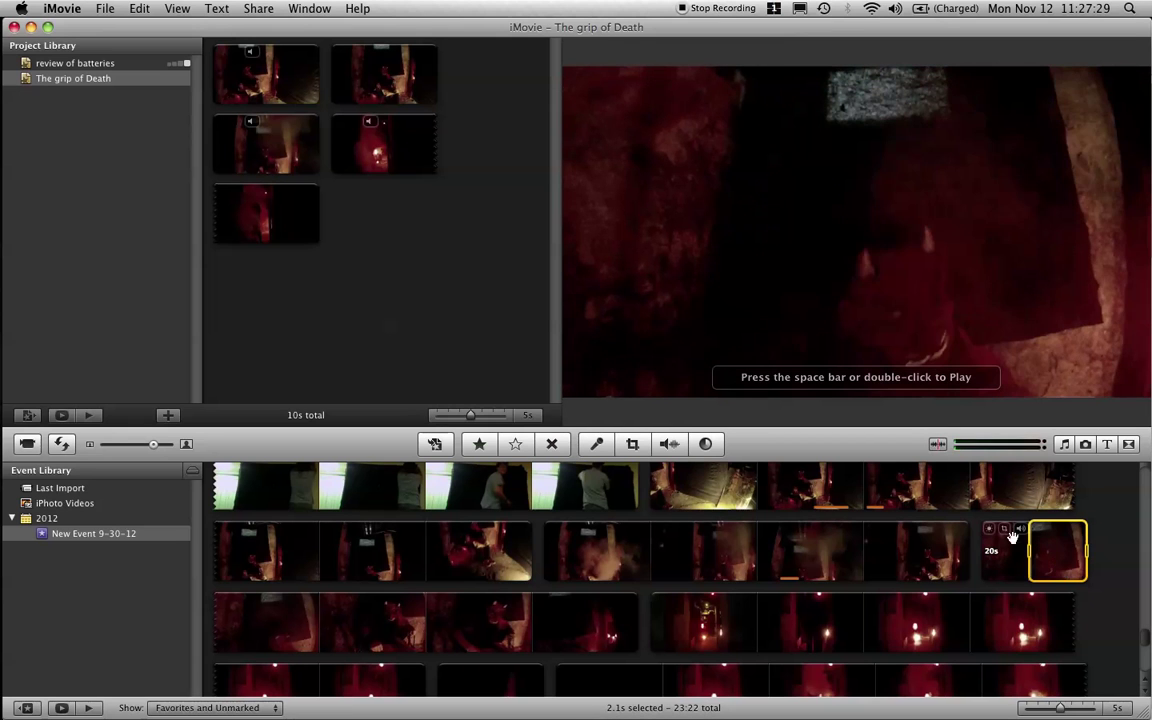
{"action": "key", "text": "space"}
{"action": "left_click_drag", "start_coordinate": [326, 160], "coordinate": [324, 155]}
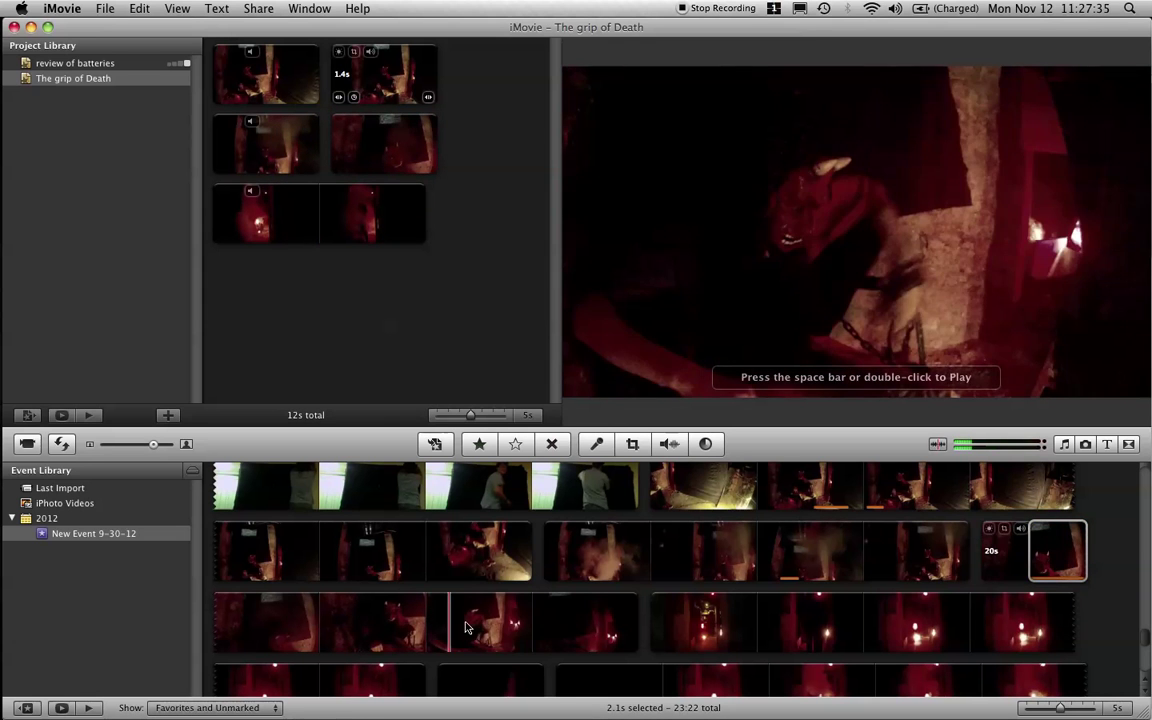
- Insert a 14 s section of the 20 s devil clip between the project's 2.1 s clip and its last clip
{"action": "scroll", "coordinate": [446, 627], "scroll_direction": "up", "scroll_amount": 5}
{"action": "scroll", "coordinate": [451, 628], "scroll_direction": "down", "scroll_amount": 15}
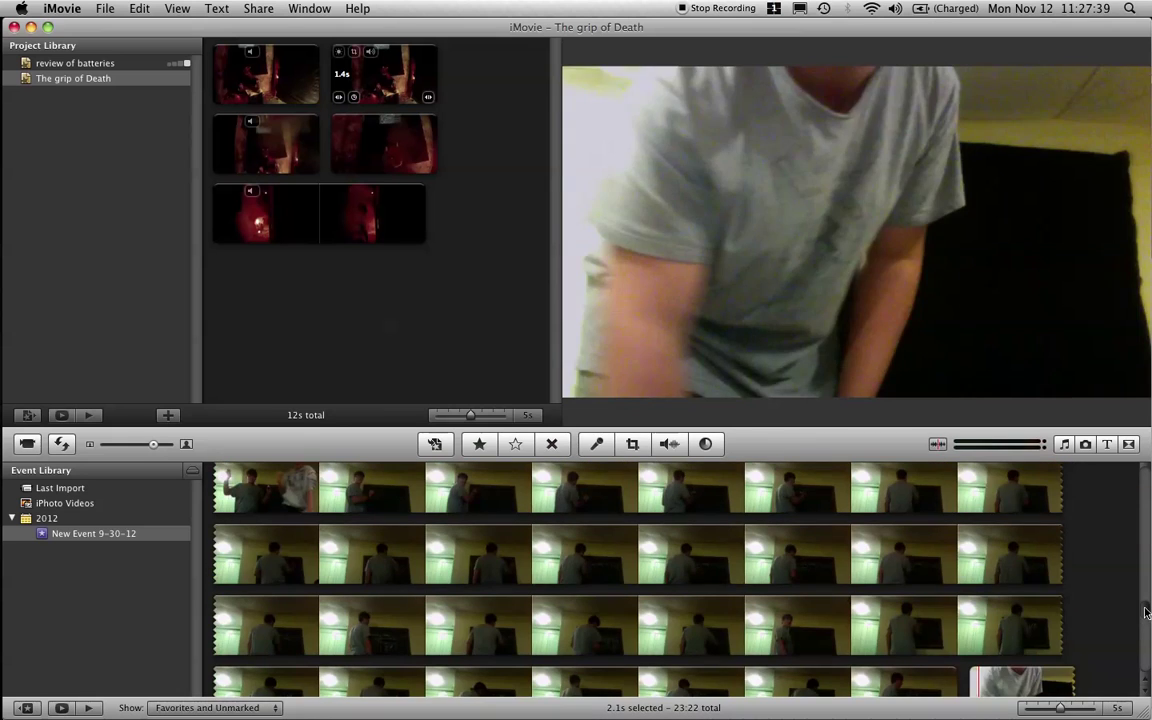
{"action": "left_click_drag", "start_coordinate": [1146, 612], "coordinate": [1146, 565]}
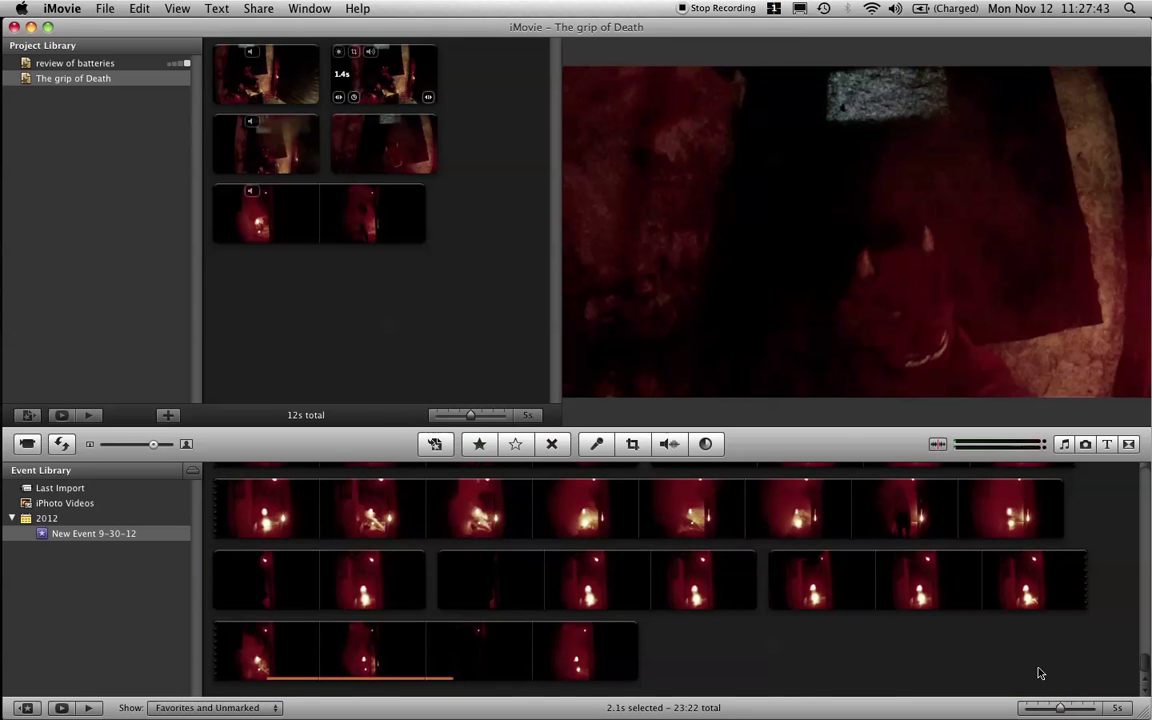
{"action": "scroll", "coordinate": [1029, 672], "scroll_direction": "up", "scroll_amount": 5}
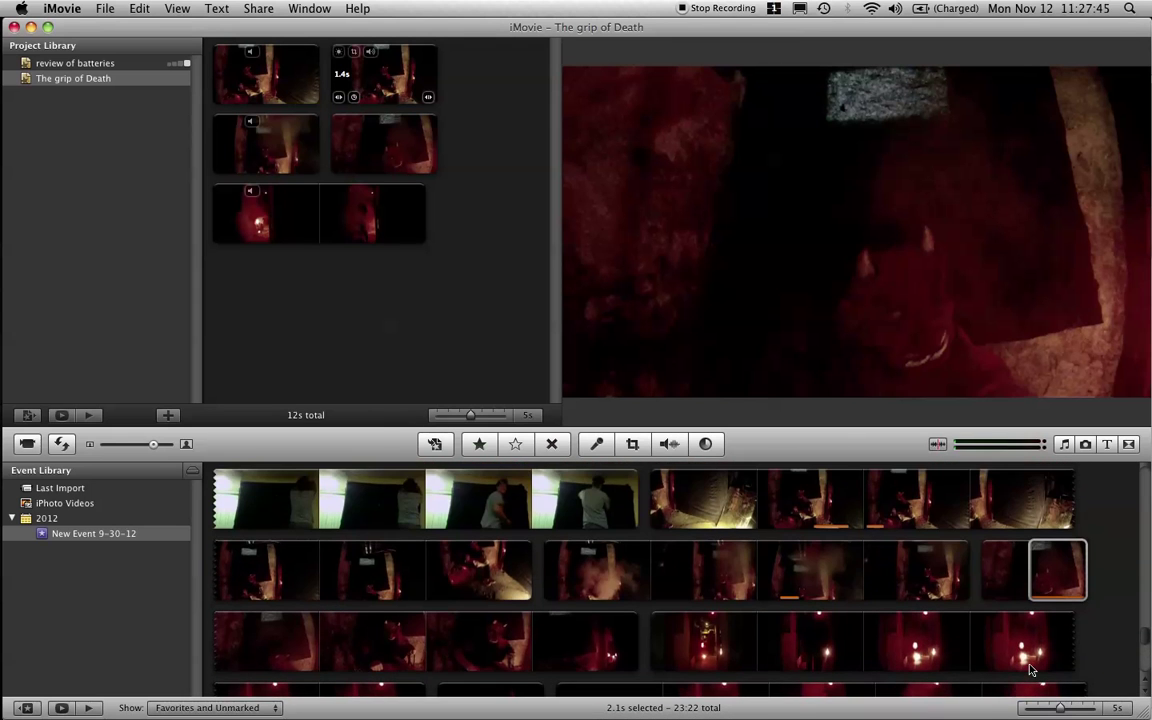
{"action": "scroll", "coordinate": [1031, 670], "scroll_direction": "down", "scroll_amount": 3}
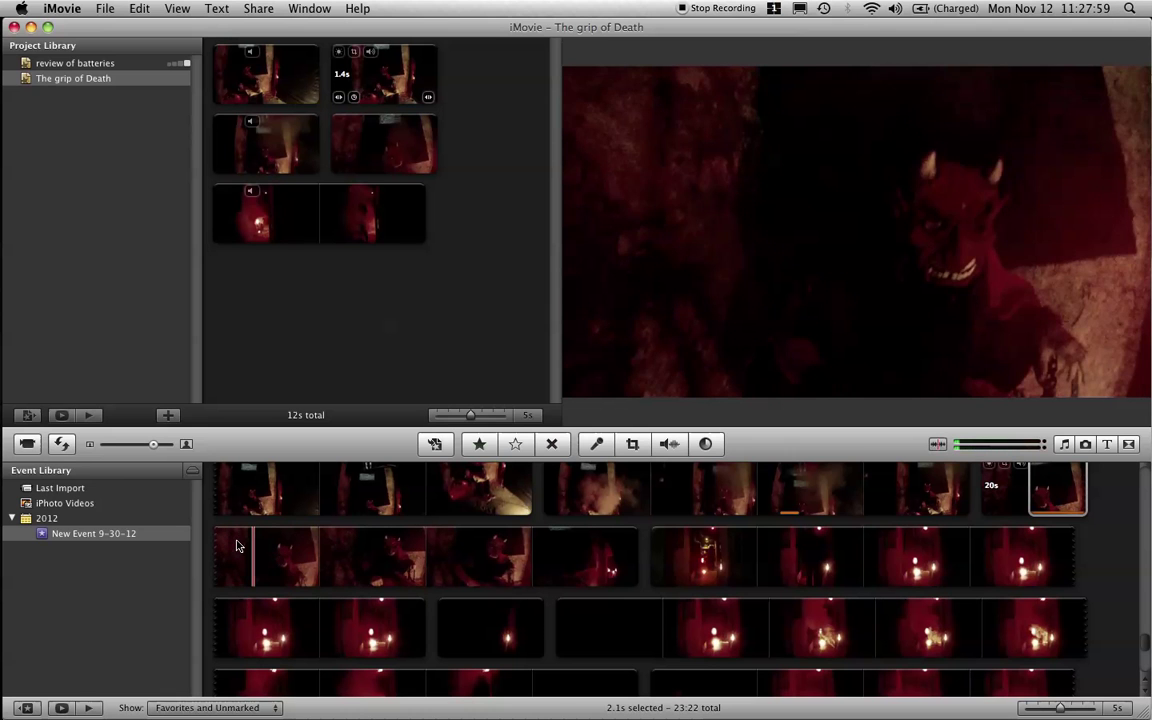
{"action": "left_click_drag", "start_coordinate": [240, 543], "coordinate": [388, 560]}
{"action": "left_click", "coordinate": [612, 573], "text": "shift"}
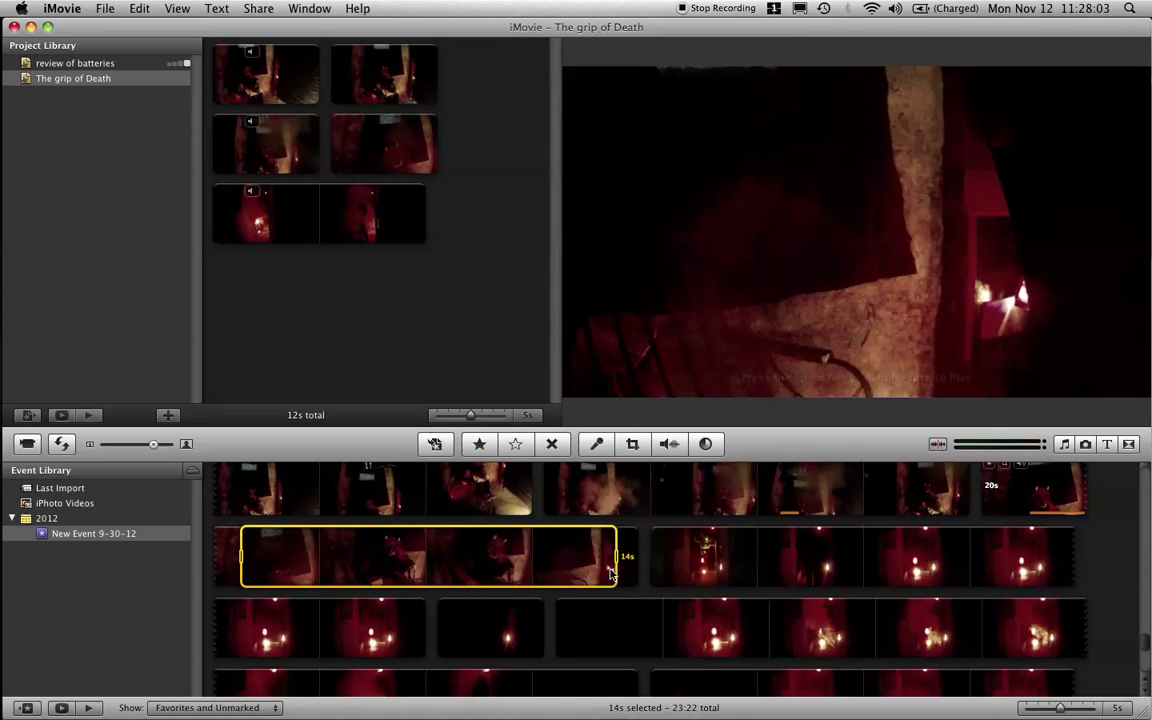
{"action": "left_click_drag", "start_coordinate": [610, 573], "coordinate": [611, 573]}
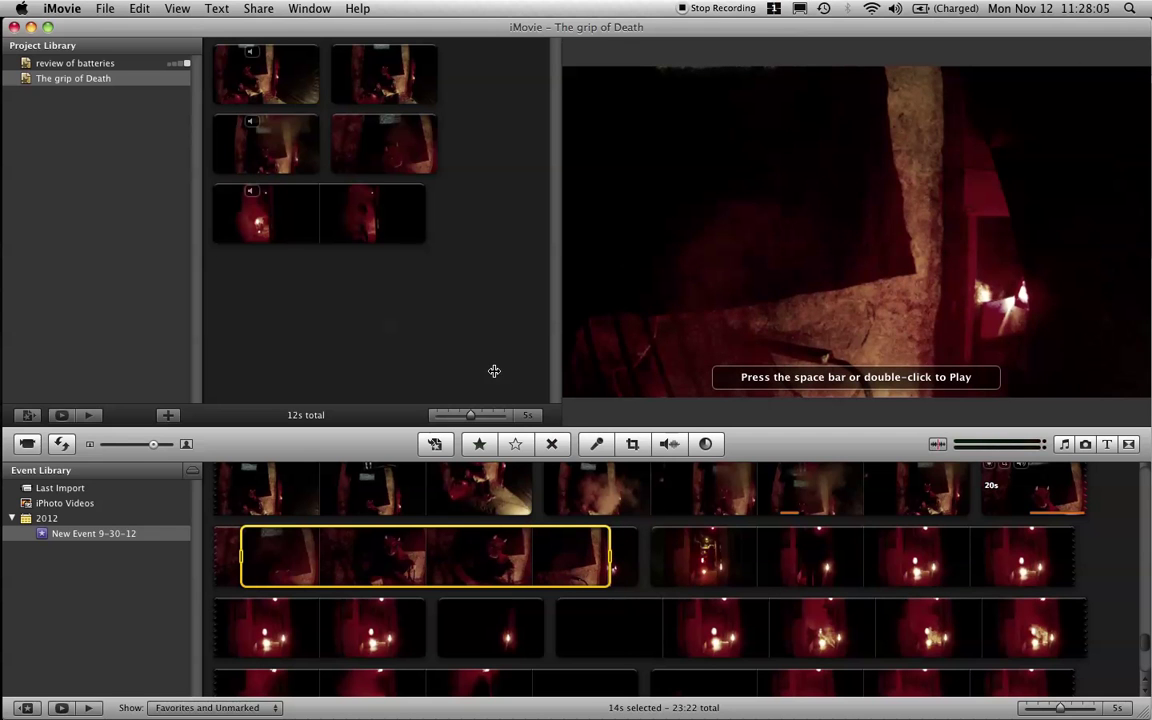
{"action": "left_click_drag", "start_coordinate": [423, 180], "coordinate": [445, 141]}
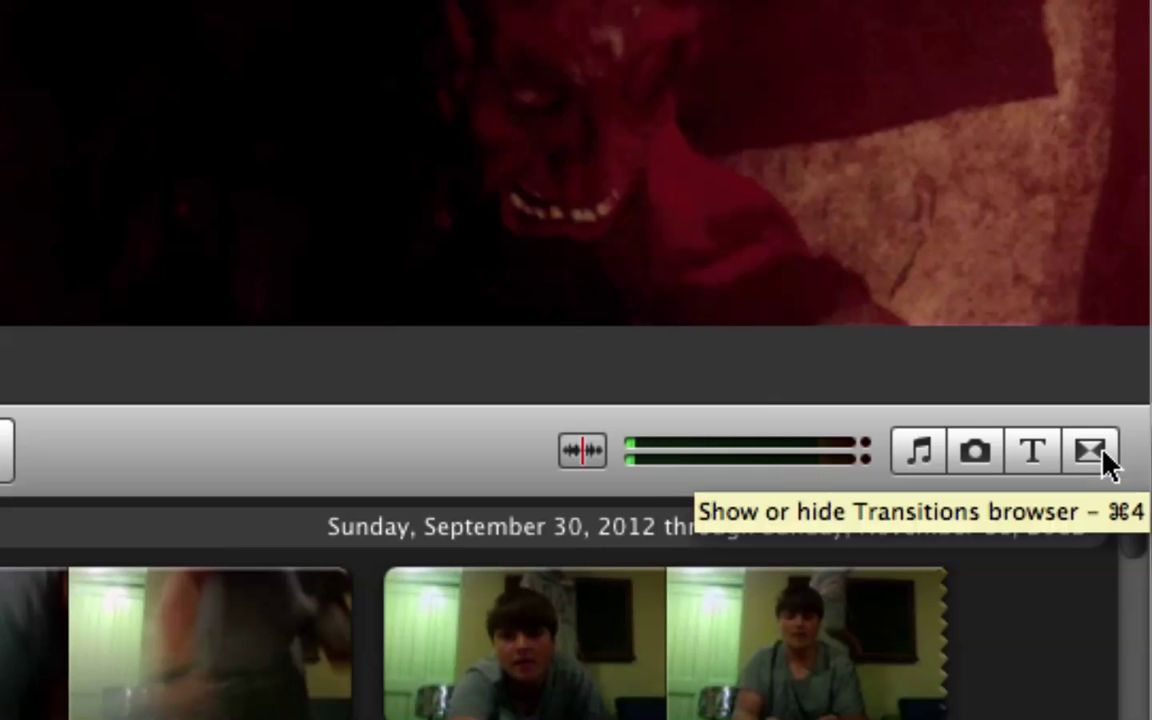
- Add a Fade Through White transition after the last clip of the project
{"action": "left_click", "coordinate": [1135, 458]}
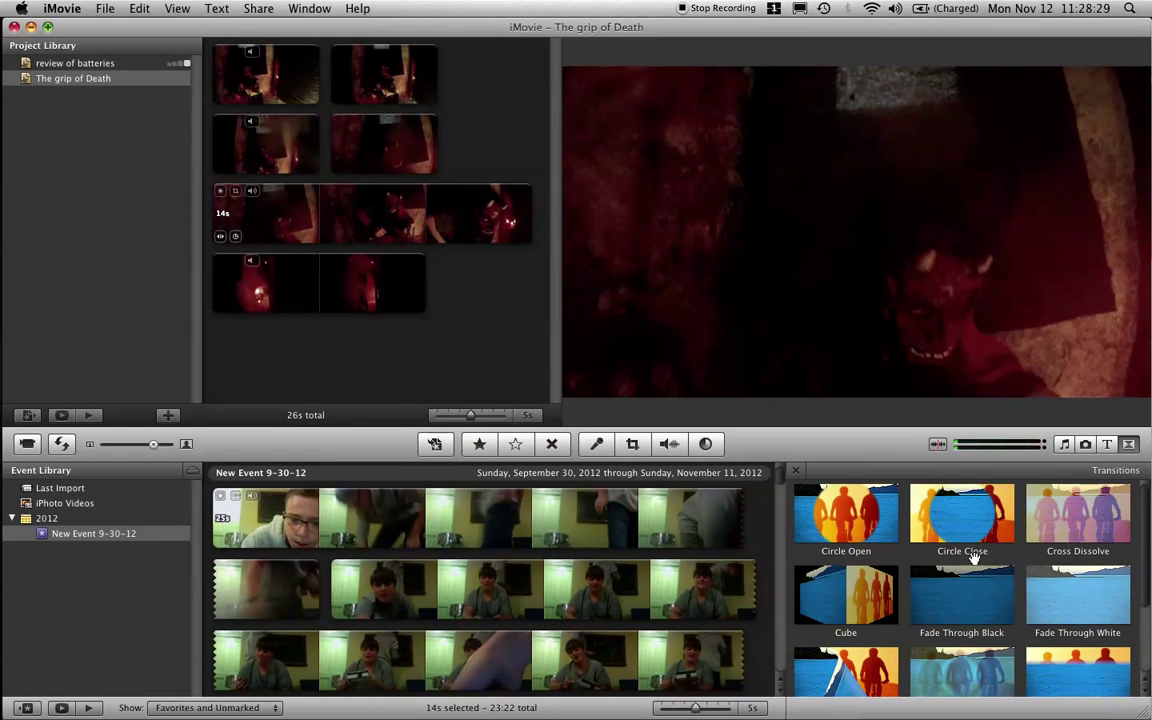
{"action": "scroll", "coordinate": [866, 515], "scroll_direction": "down", "scroll_amount": 1}
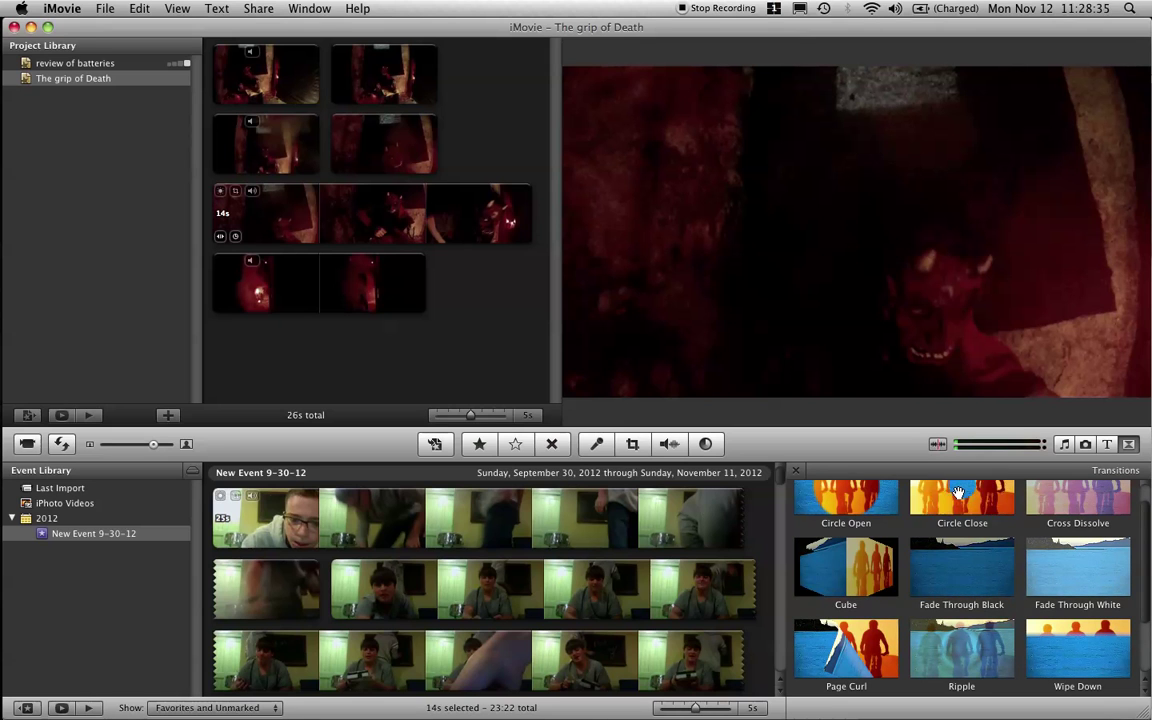
{"action": "scroll", "coordinate": [959, 495], "scroll_direction": "down", "scroll_amount": 1}
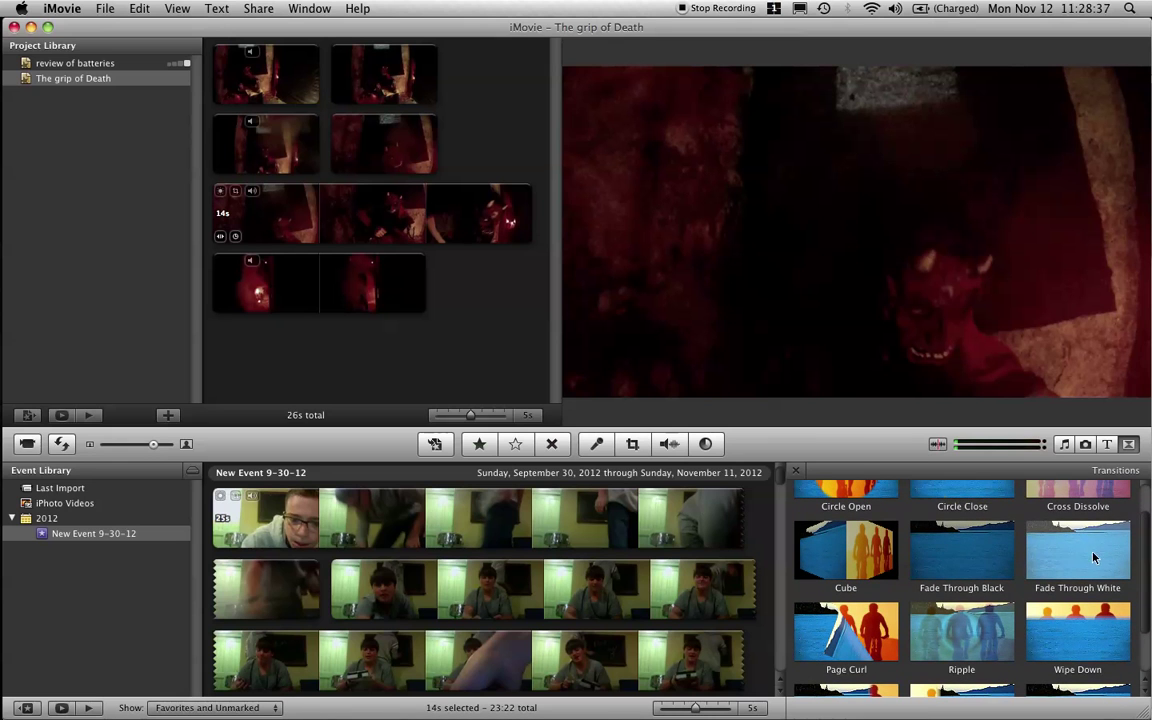
{"action": "left_click_drag", "start_coordinate": [984, 492], "coordinate": [476, 301]}
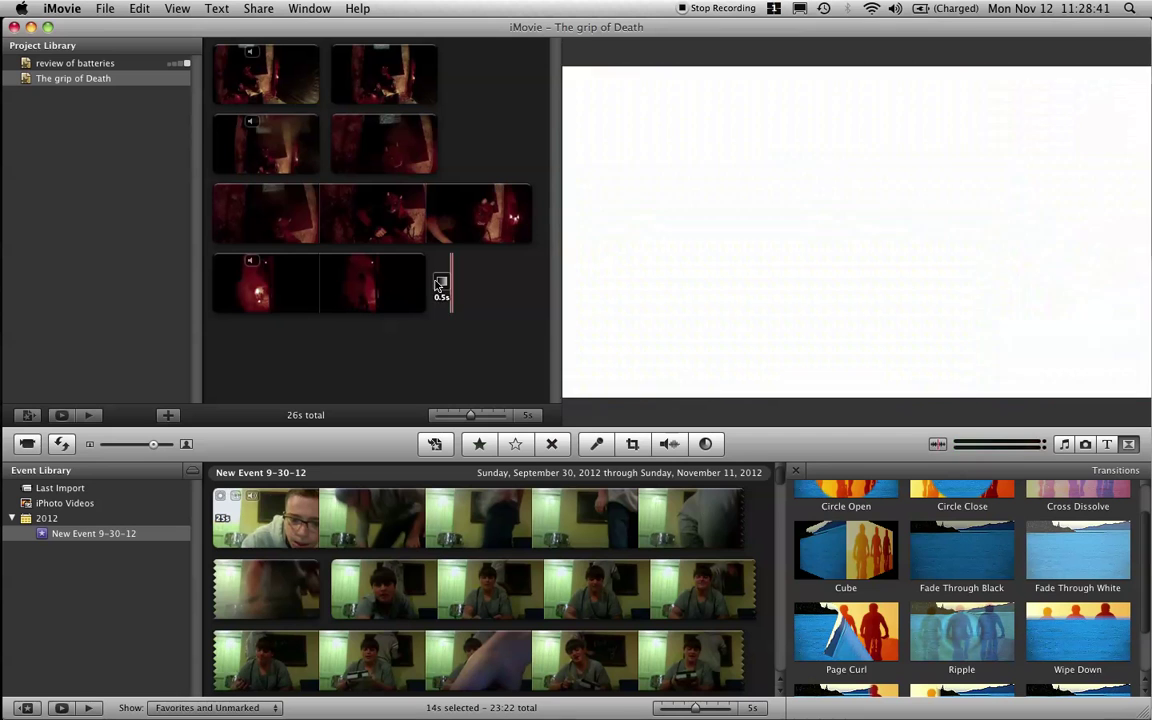
- Look through the available transition styles, from Circle Open to Wipe Up
{"action": "scroll", "coordinate": [947, 551], "scroll_direction": "down", "scroll_amount": 3}
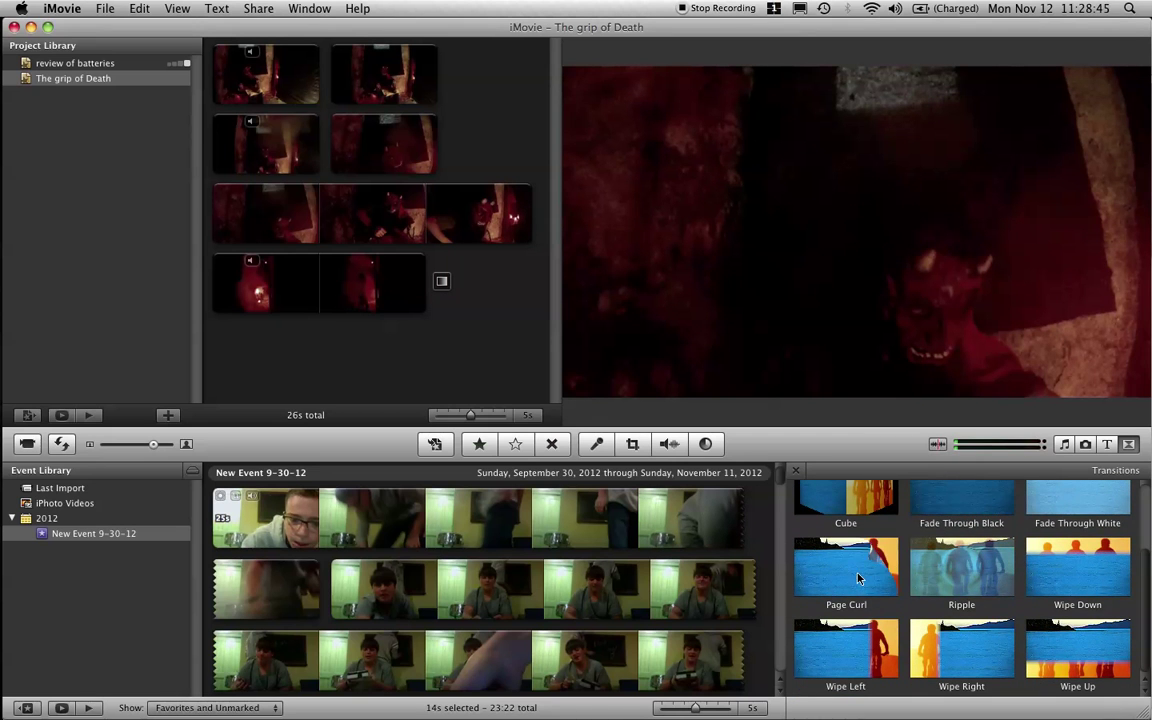
{"action": "scroll", "coordinate": [858, 578], "scroll_direction": "up", "scroll_amount": 3}
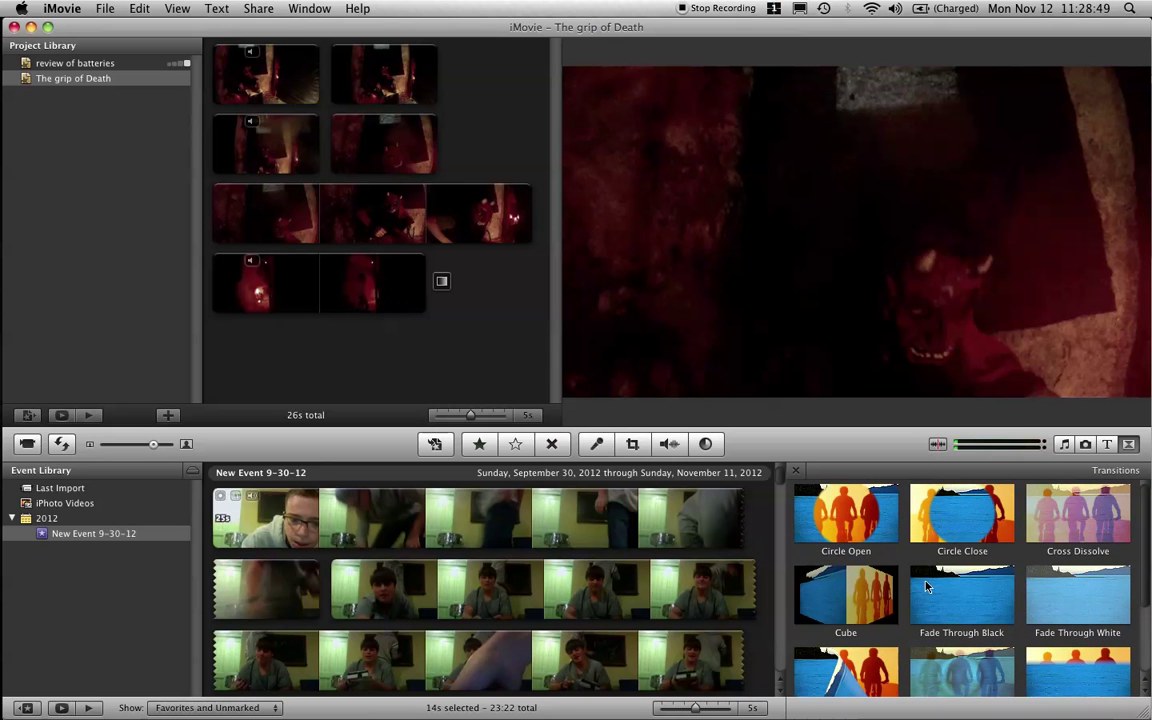
{"action": "scroll", "coordinate": [926, 587], "scroll_direction": "down", "scroll_amount": 2}
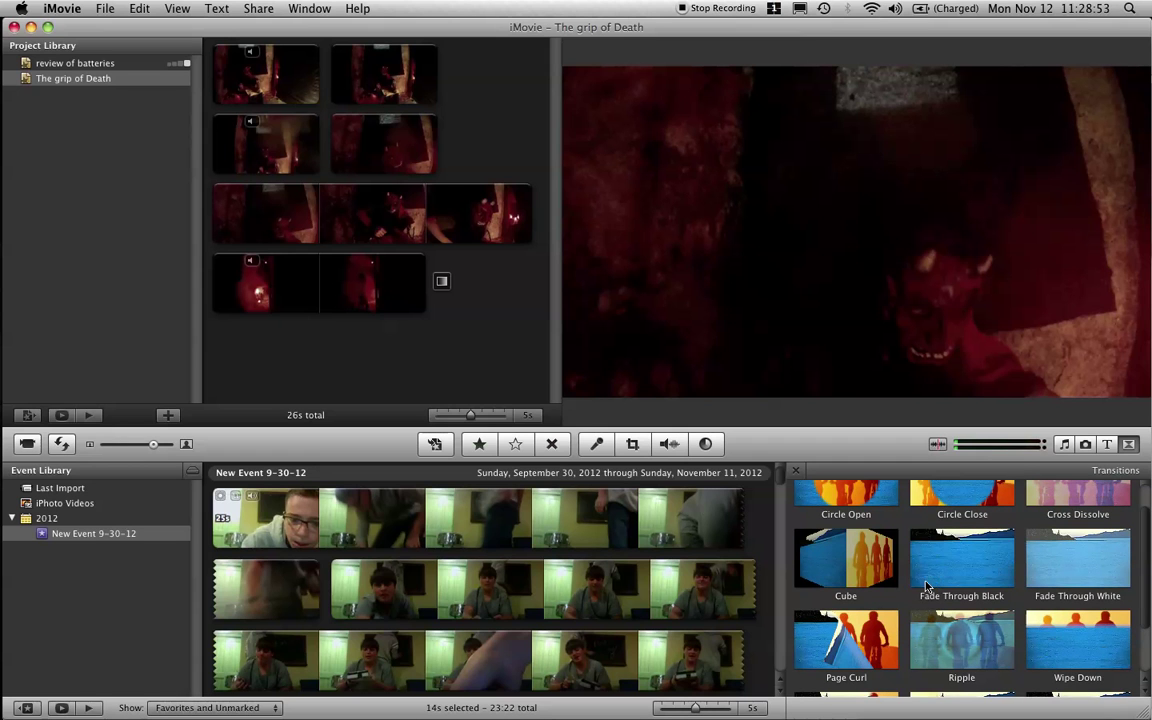
{"action": "scroll", "coordinate": [926, 587], "scroll_direction": "up", "scroll_amount": 1}
{"action": "scroll", "coordinate": [926, 587], "scroll_direction": "up", "scroll_amount": 1}
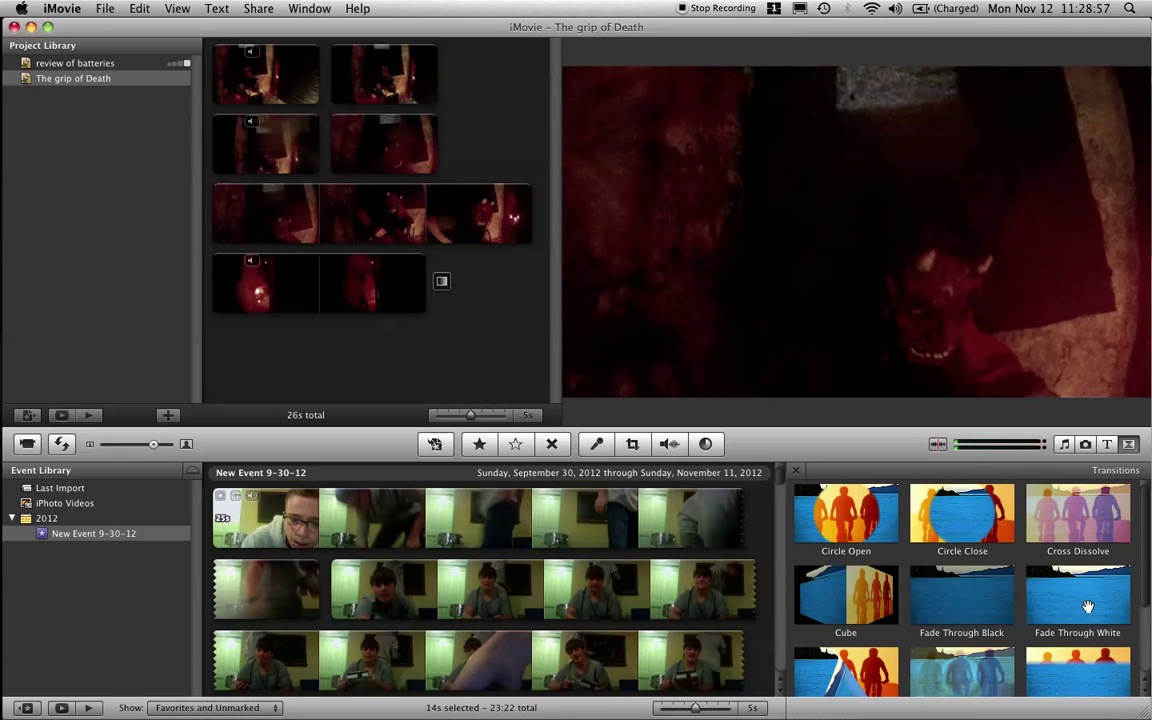
{"action": "scroll", "coordinate": [1087, 605], "scroll_direction": "down", "scroll_amount": 3}
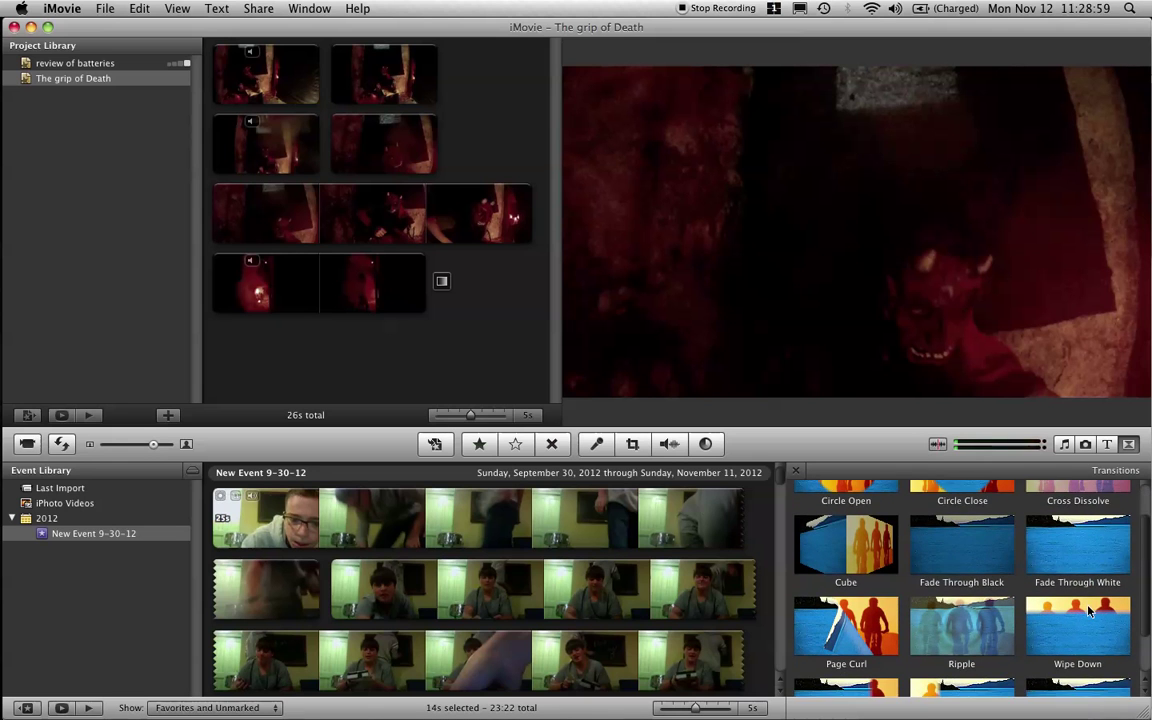
{"action": "scroll", "coordinate": [1090, 612], "scroll_direction": "down", "scroll_amount": 1}
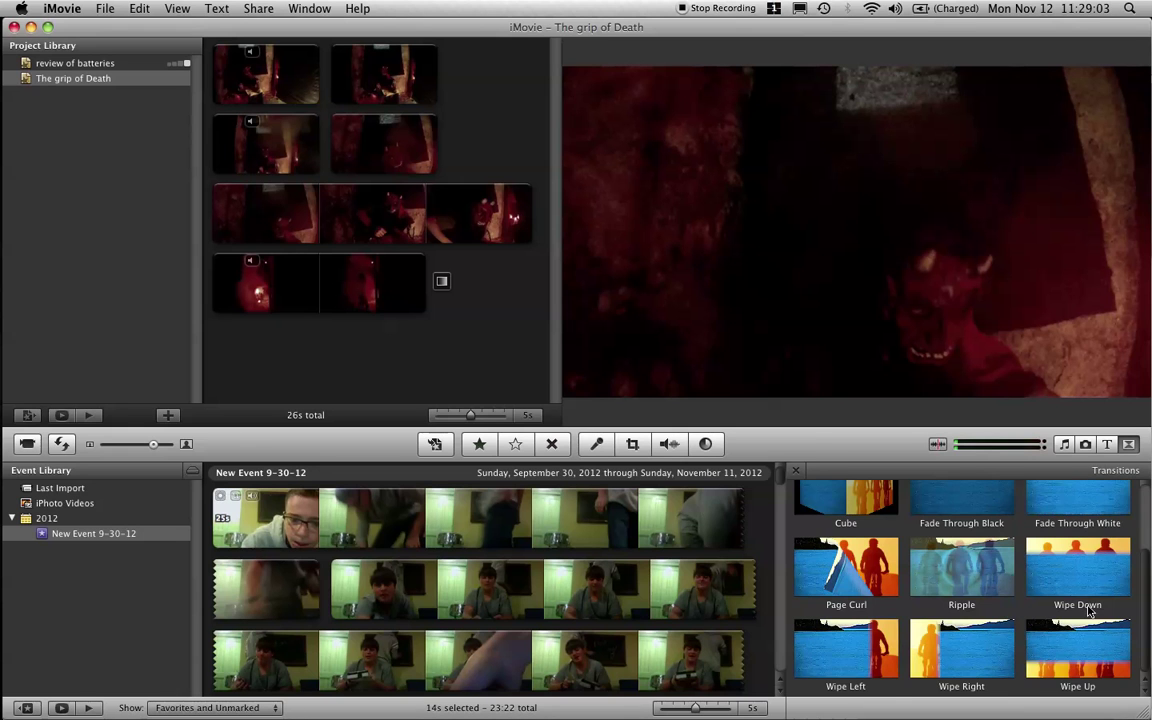
{"action": "scroll", "coordinate": [1090, 612], "scroll_direction": "up", "scroll_amount": 3}
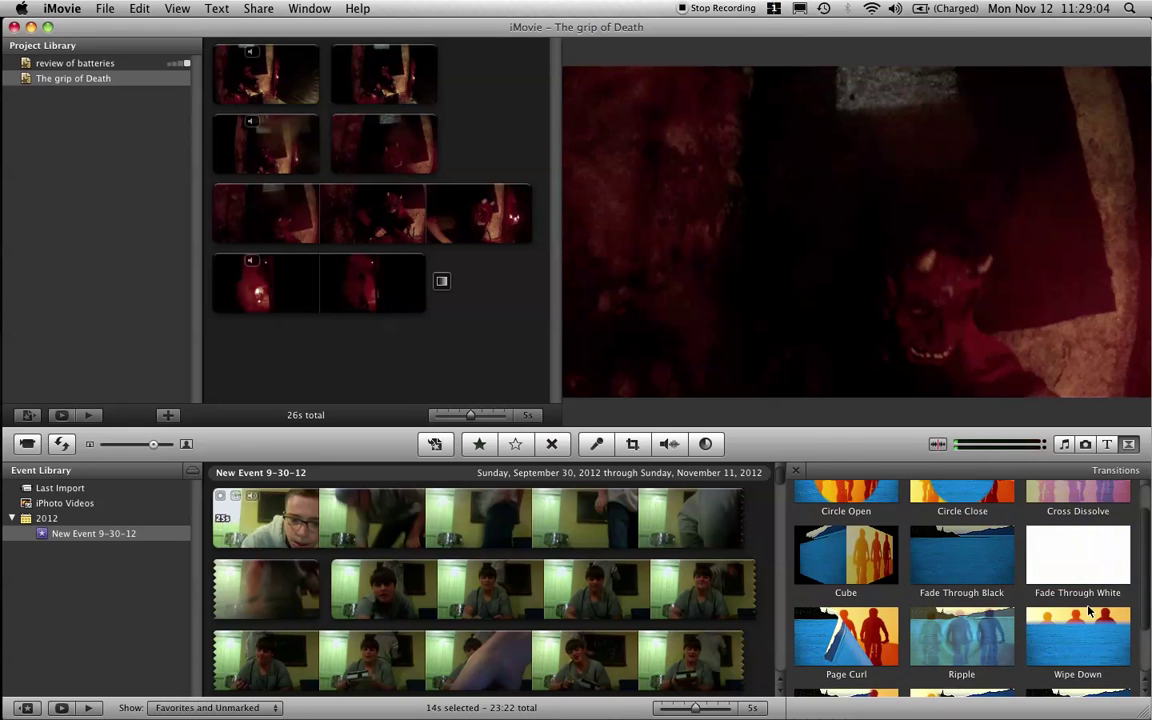
{"action": "scroll", "coordinate": [1090, 612], "scroll_direction": "up", "scroll_amount": 2}
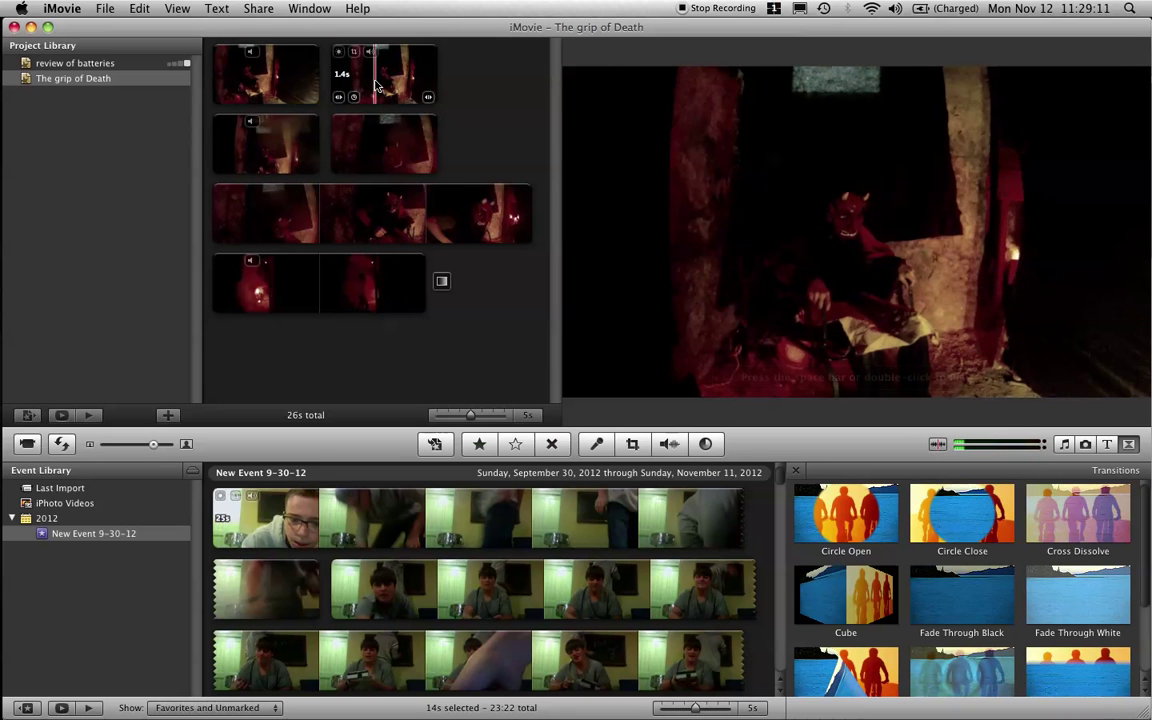
- Set the audio volume of the project's 1.4 s, 14 s and 2.1 s clips to 0% and finish the audio adjustments
{"action": "key", "text": "space"}
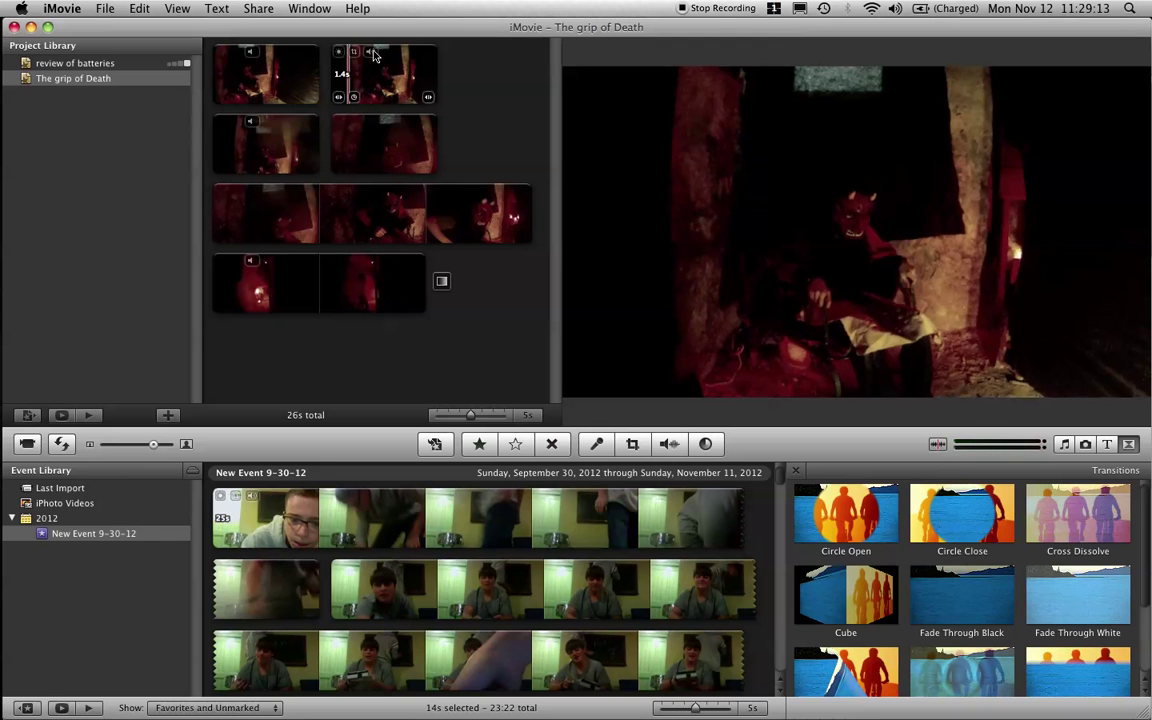
{"action": "left_click", "coordinate": [371, 53]}
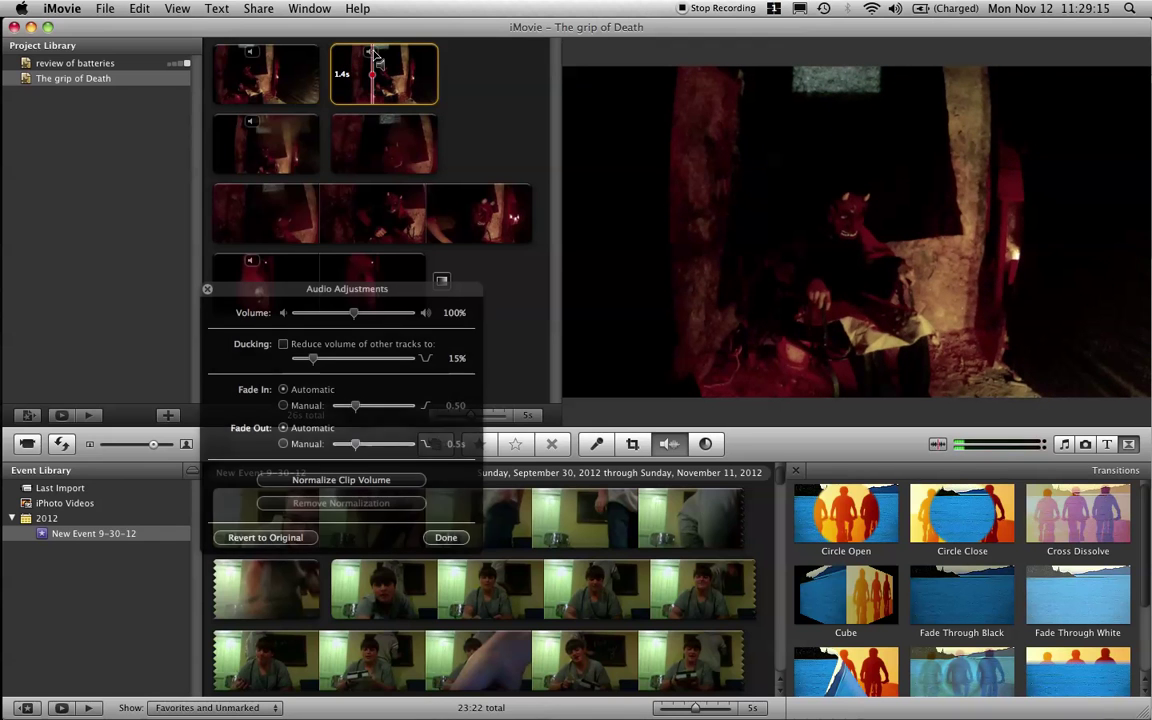
{"action": "left_click_drag", "start_coordinate": [355, 313], "coordinate": [290, 314]}
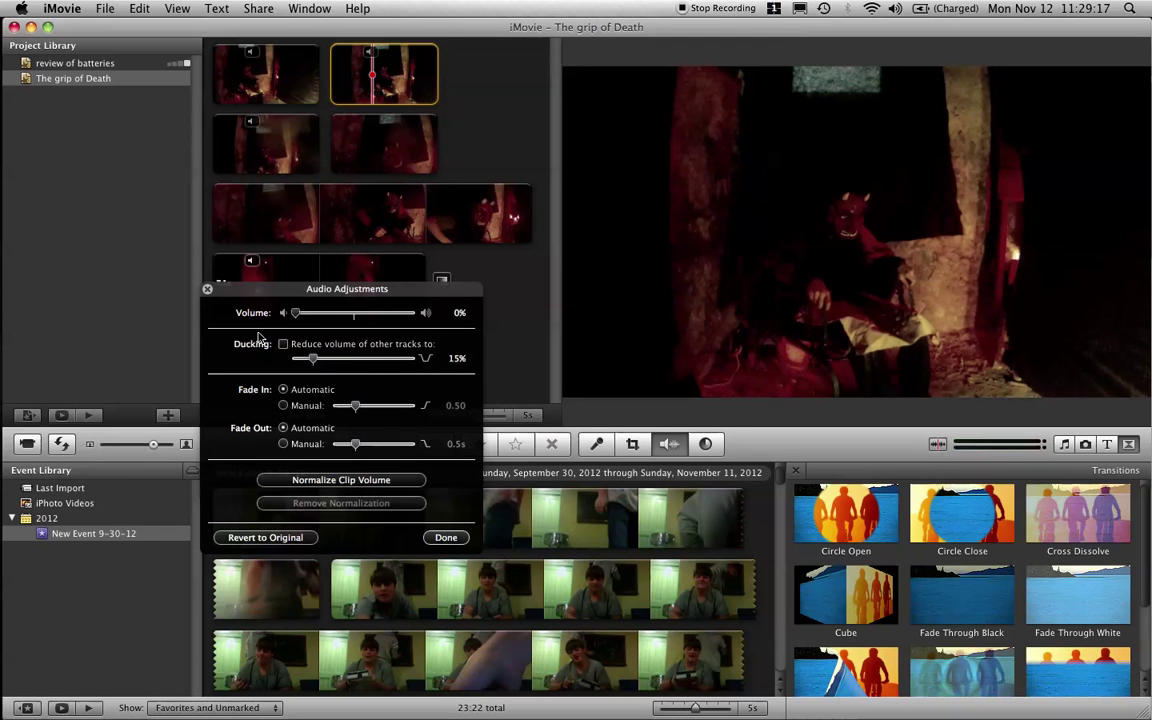
{"action": "left_click", "coordinate": [348, 201]}
{"action": "left_click_drag", "start_coordinate": [343, 314], "coordinate": [266, 313]}
{"action": "left_click_drag", "start_coordinate": [342, 288], "coordinate": [333, 393]}
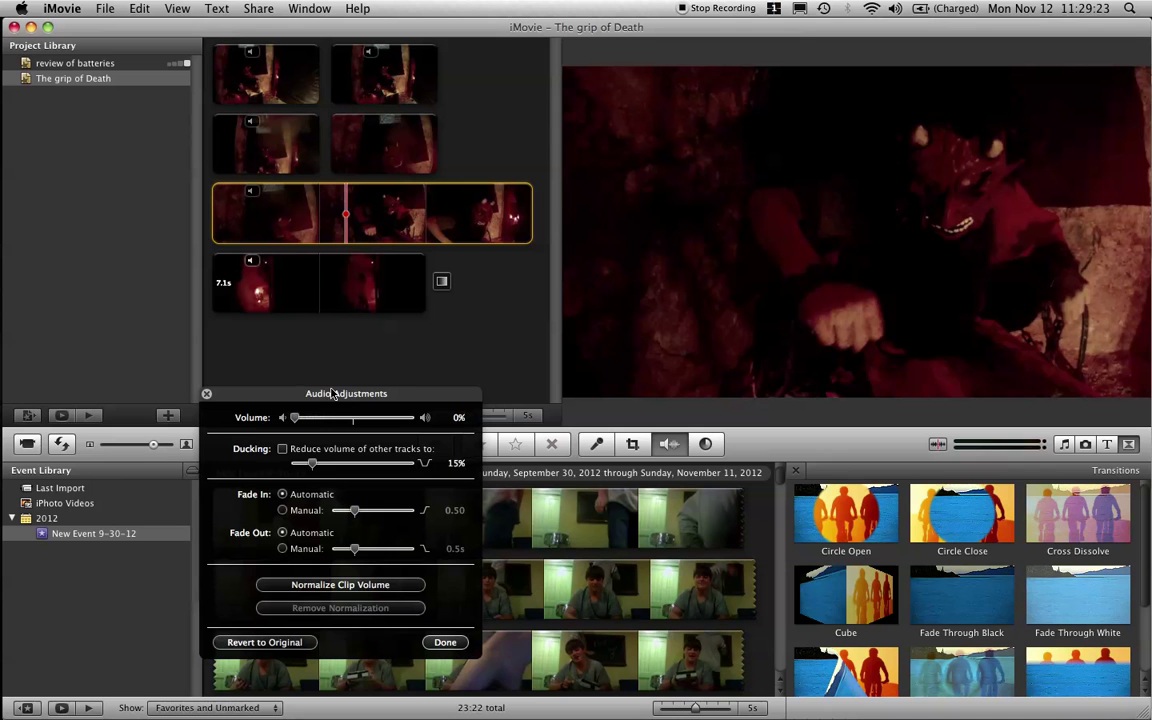
{"action": "left_click", "coordinate": [340, 160]}
{"action": "left_click_drag", "start_coordinate": [336, 420], "coordinate": [292, 418]}
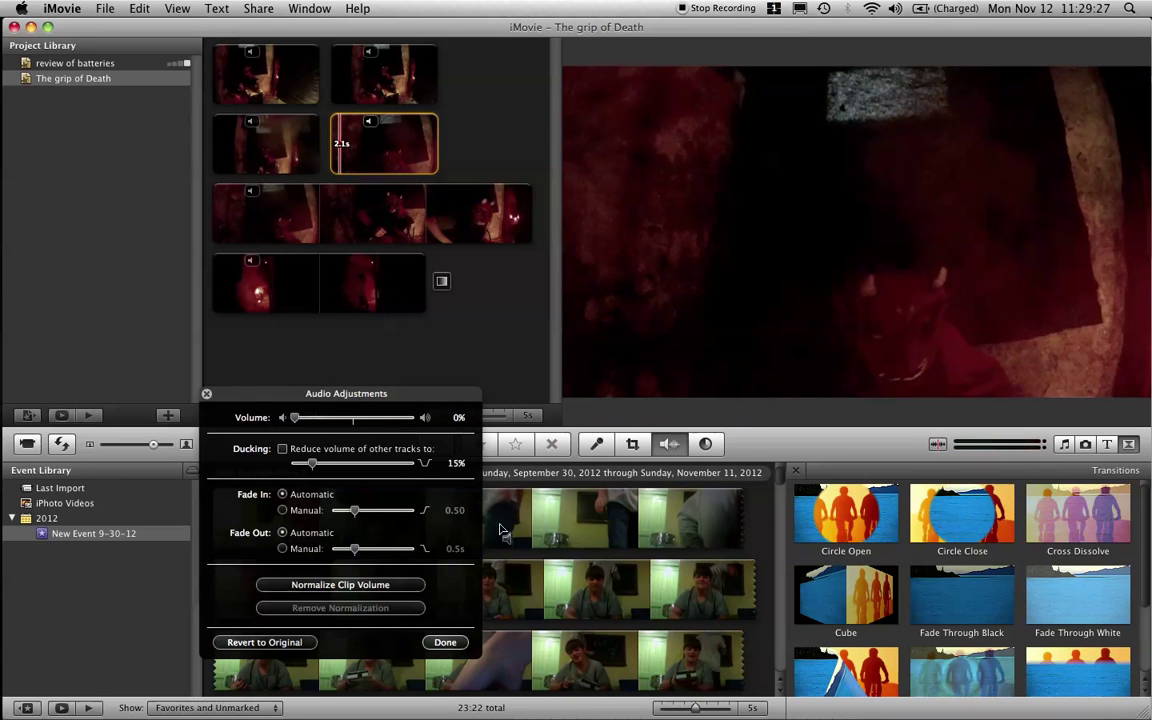
{"action": "left_click", "coordinate": [445, 643]}
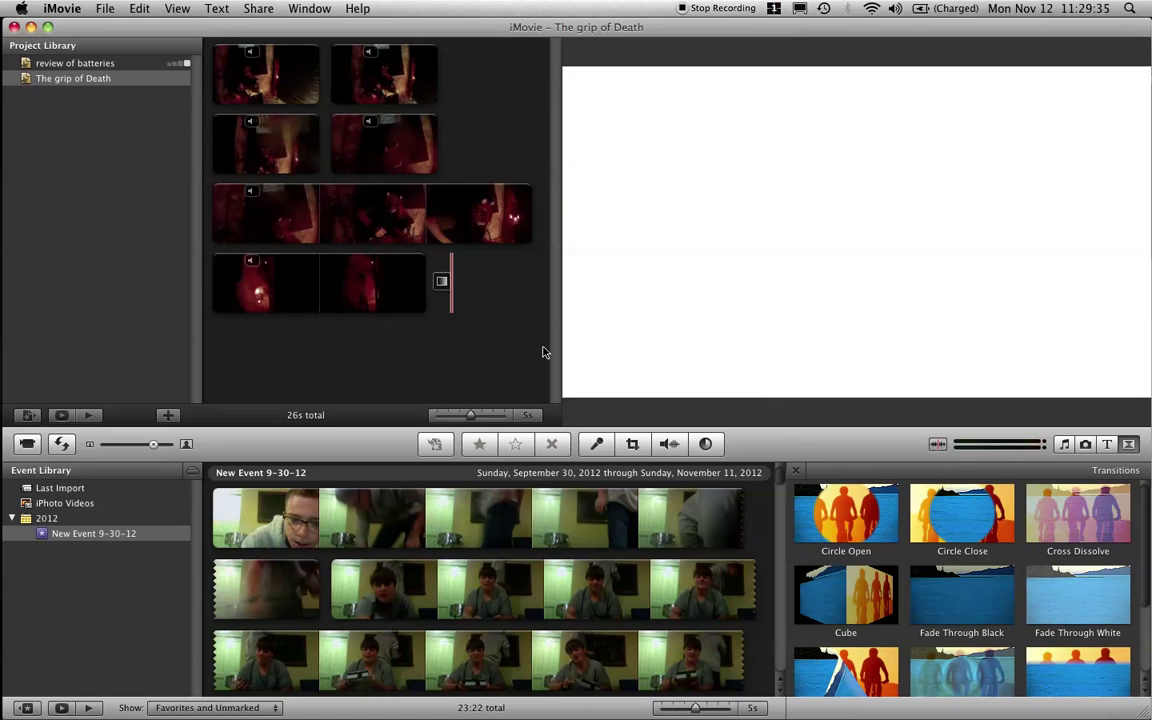
- Add the iTunes song "the grip of death" as background audio from the project's start and play back the project
{"action": "left_click", "coordinate": [1066, 444]}
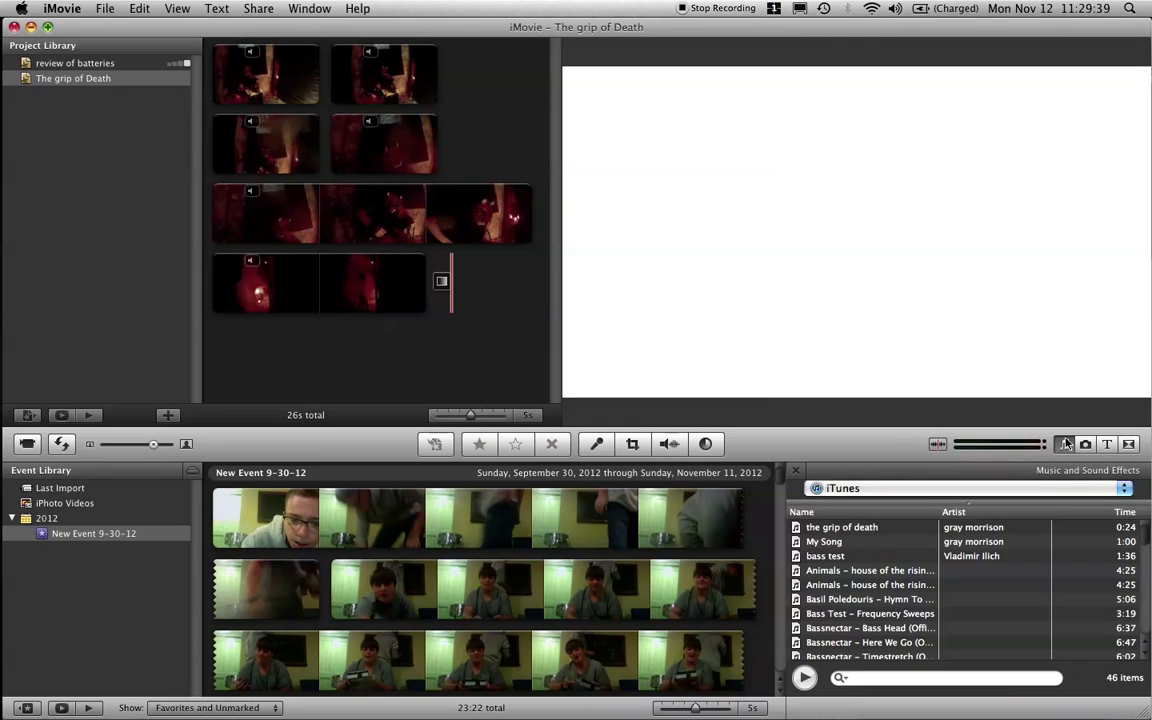
{"action": "left_click", "coordinate": [903, 530]}
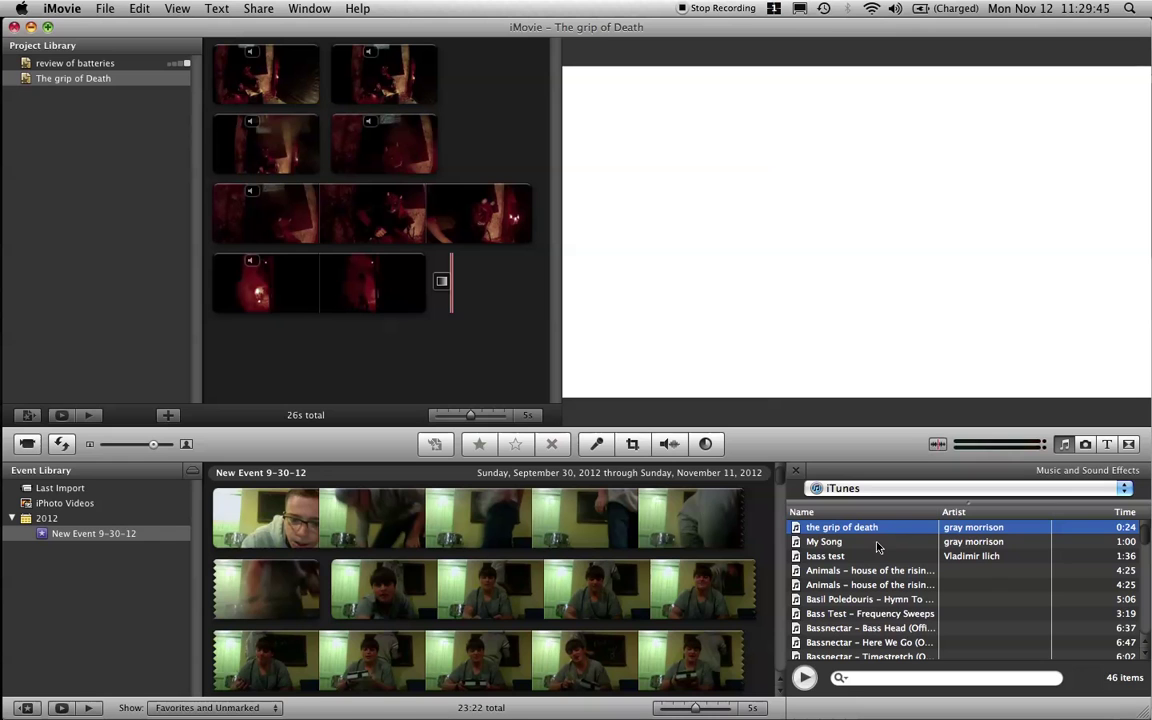
{"action": "left_click_drag", "start_coordinate": [886, 530], "coordinate": [213, 102]}
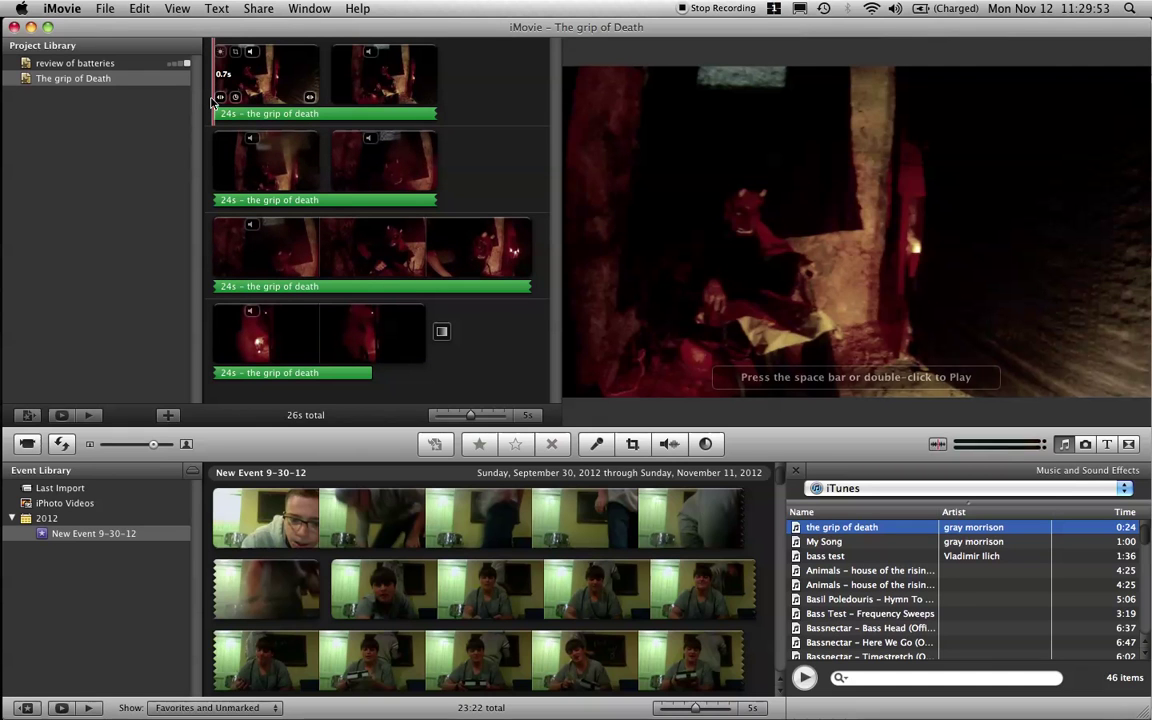
{"action": "key", "text": "space"}
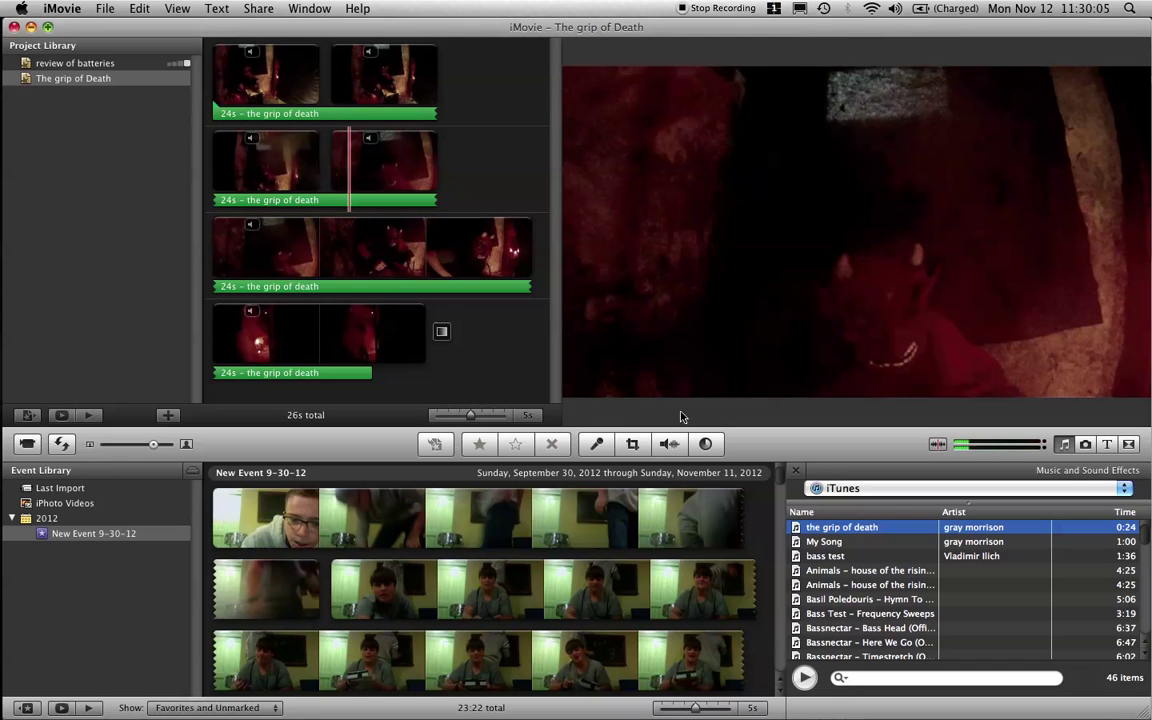
- Look through the songs available in the iTunes music library
{"action": "scroll", "coordinate": [940, 537], "scroll_direction": "down", "scroll_amount": 1}
{"action": "scroll", "coordinate": [940, 537], "scroll_direction": "down", "scroll_amount": 3}
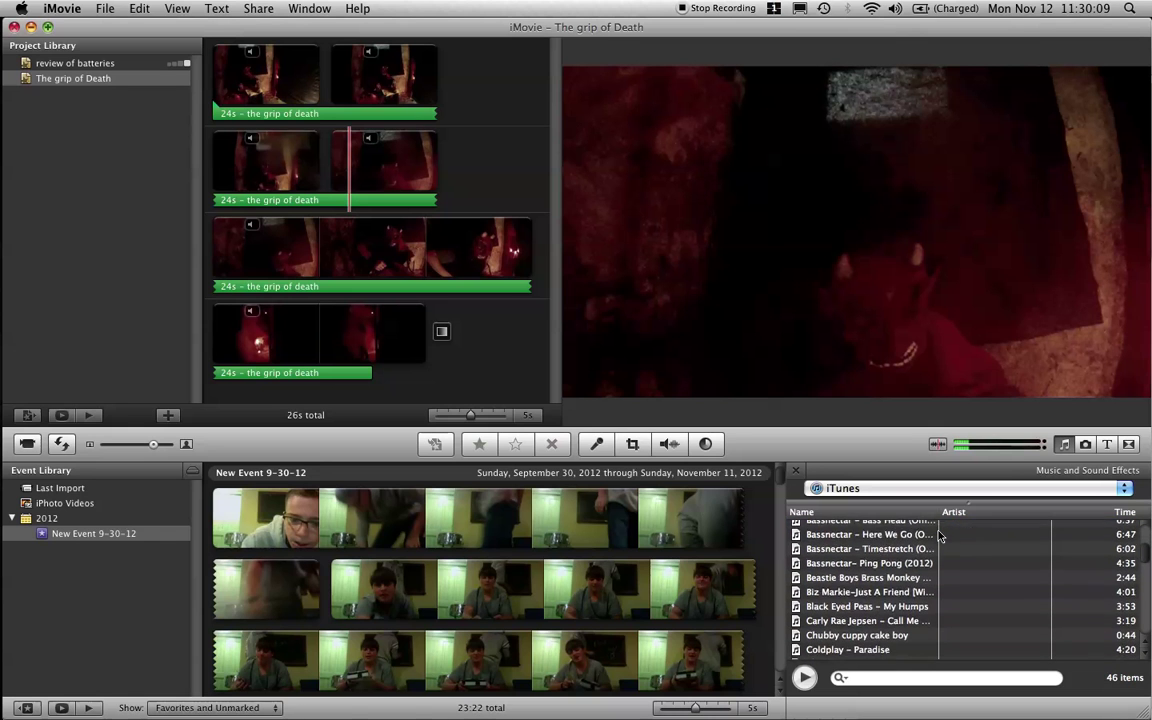
{"action": "scroll", "coordinate": [940, 537], "scroll_direction": "up", "scroll_amount": 4}
{"action": "scroll", "coordinate": [940, 537], "scroll_direction": "down", "scroll_amount": 3}
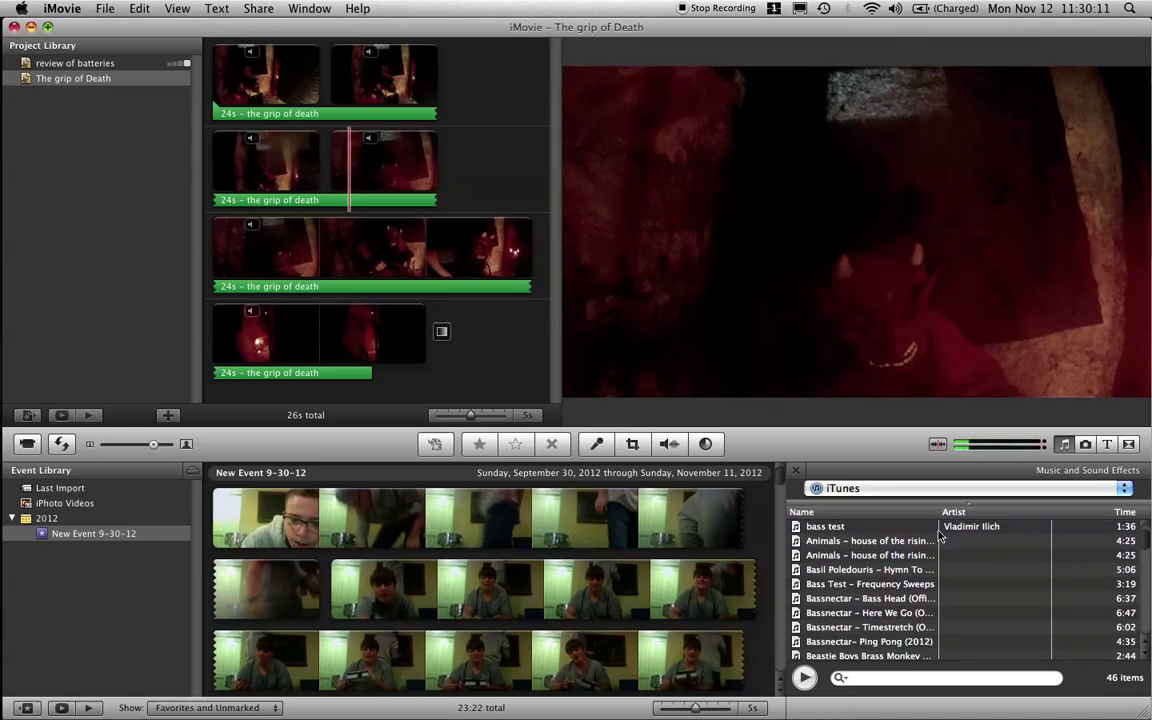
{"action": "scroll", "coordinate": [940, 537], "scroll_direction": "down", "scroll_amount": 2}
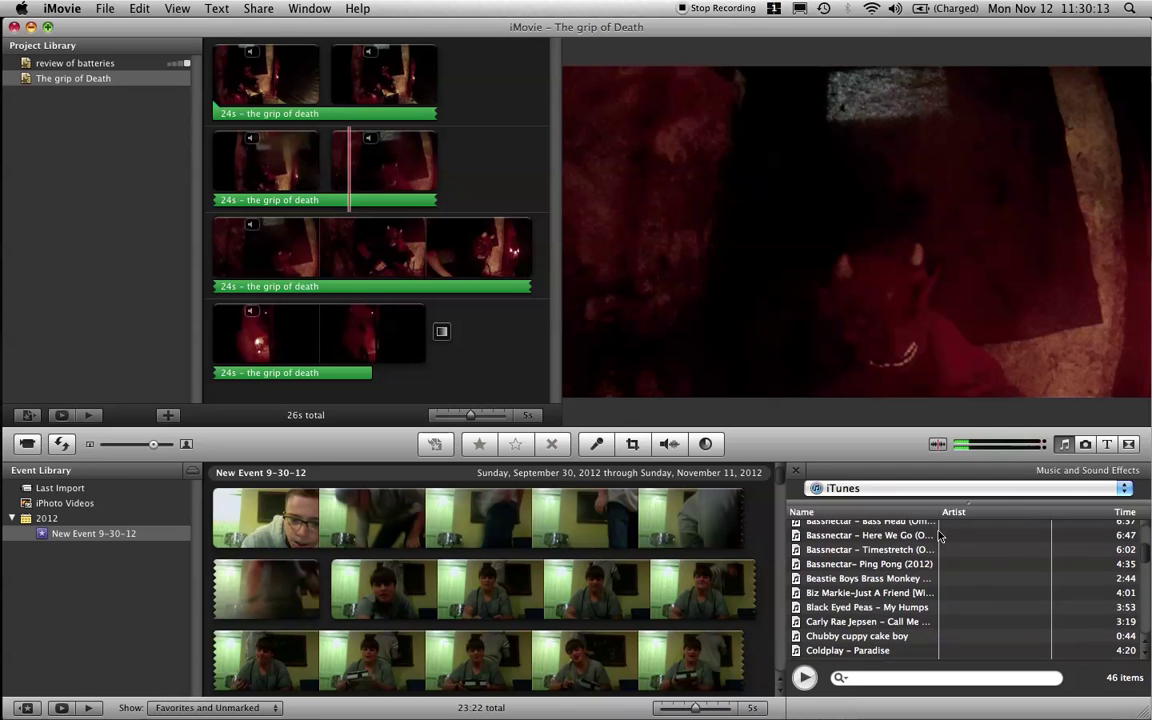
{"action": "scroll", "coordinate": [894, 562], "scroll_direction": "down", "scroll_amount": 3}
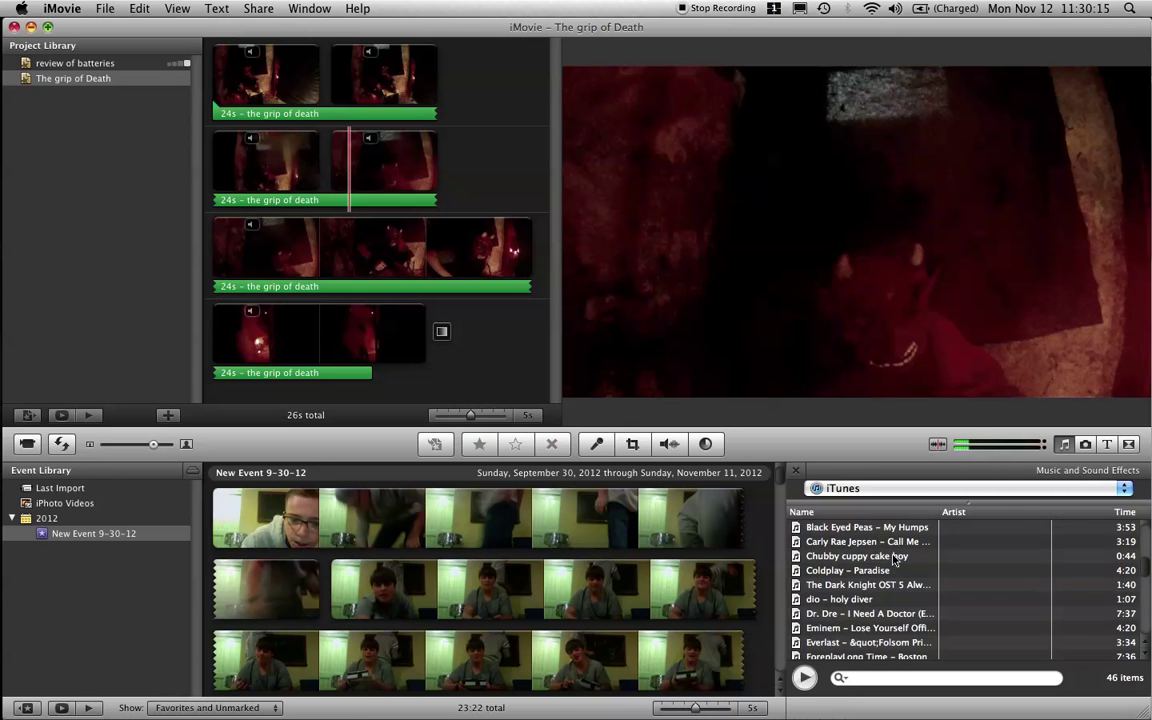
{"action": "scroll", "coordinate": [894, 562], "scroll_direction": "down", "scroll_amount": 5}
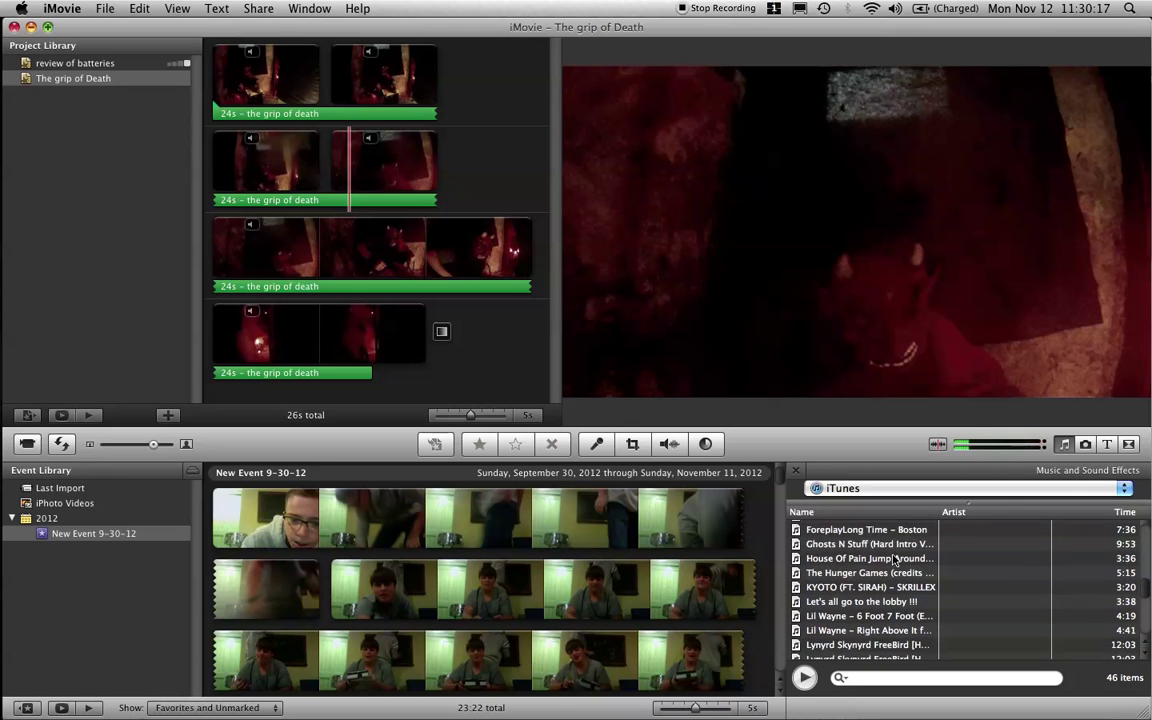
{"action": "scroll", "coordinate": [894, 562], "scroll_direction": "down", "scroll_amount": 5}
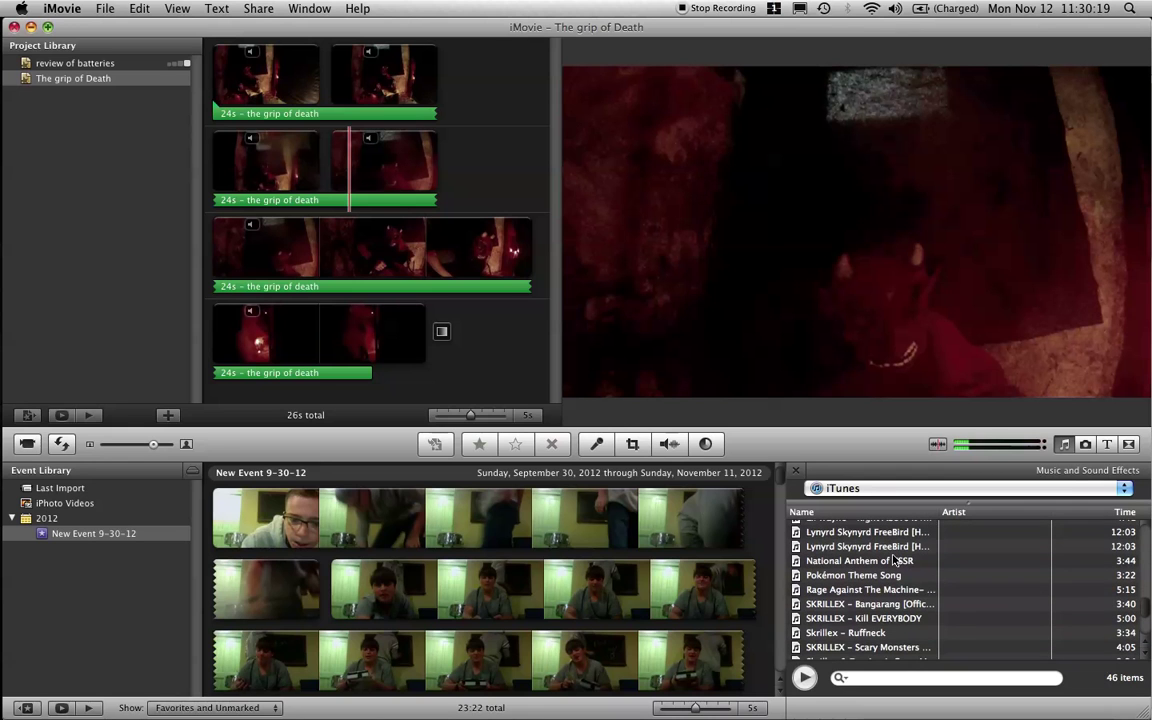
- Search the iTunes music library for "dar"
{"action": "scroll", "coordinate": [895, 562], "scroll_direction": "down", "scroll_amount": 3}
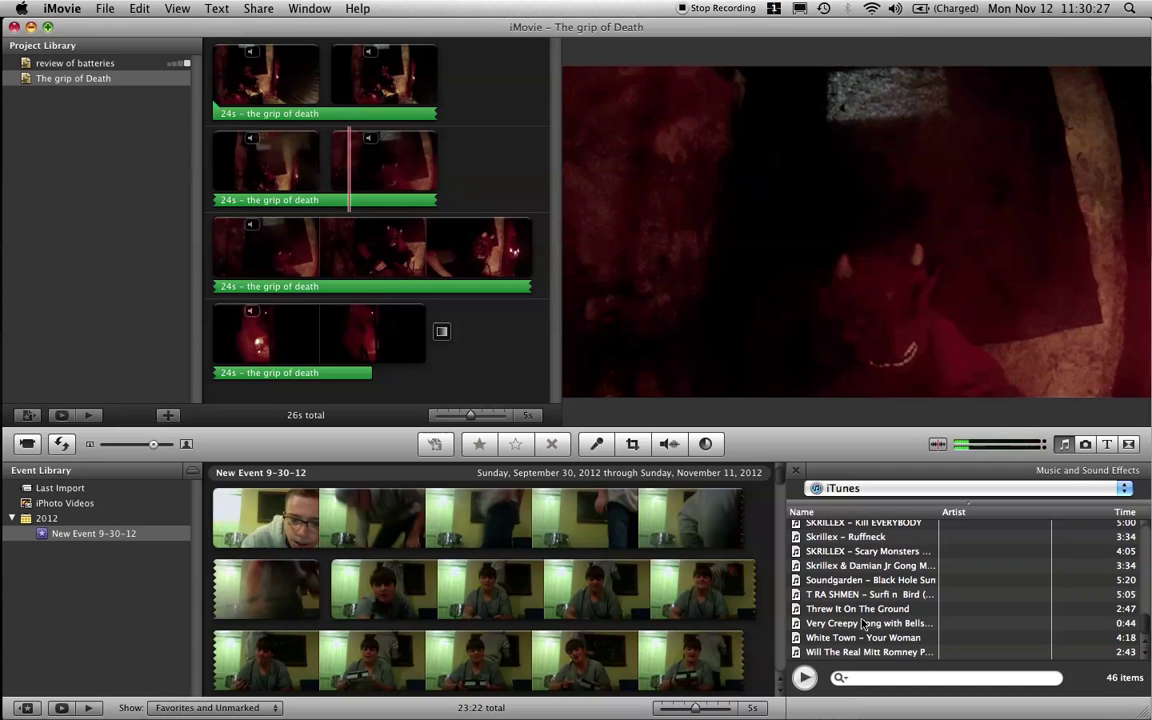
{"action": "scroll", "coordinate": [848, 651], "scroll_direction": "up", "scroll_amount": 3}
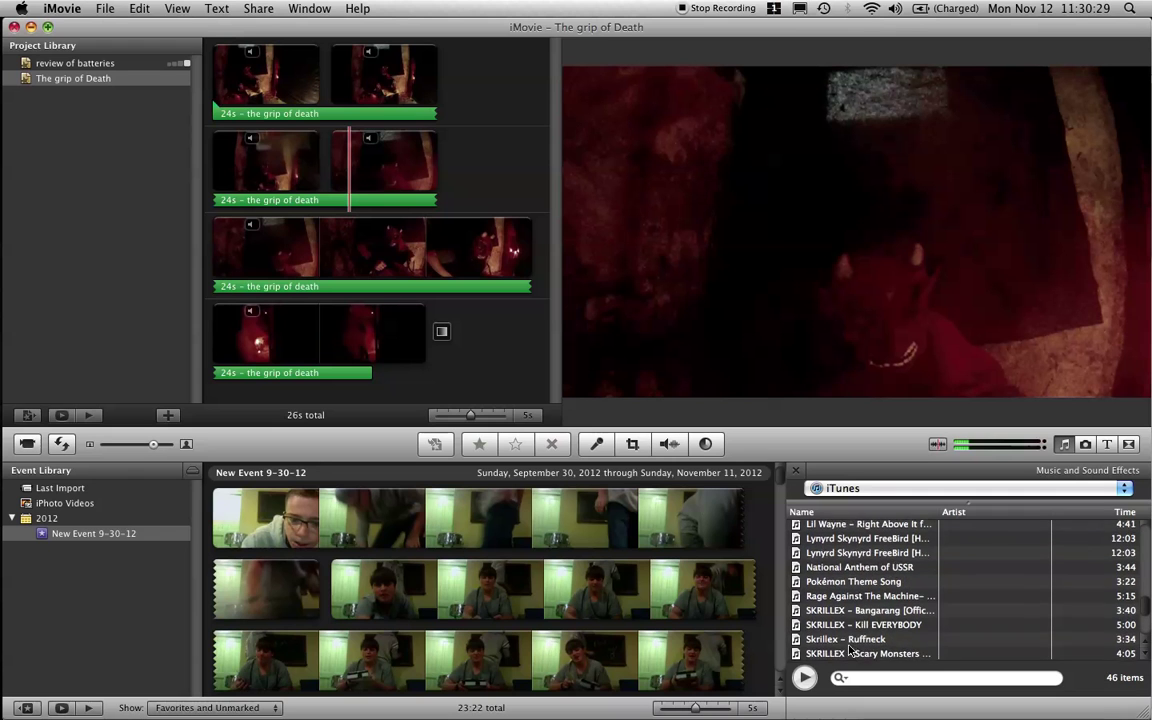
{"action": "scroll", "coordinate": [848, 651], "scroll_direction": "up", "scroll_amount": 4}
{"action": "scroll", "coordinate": [848, 651], "scroll_direction": "up", "scroll_amount": 4}
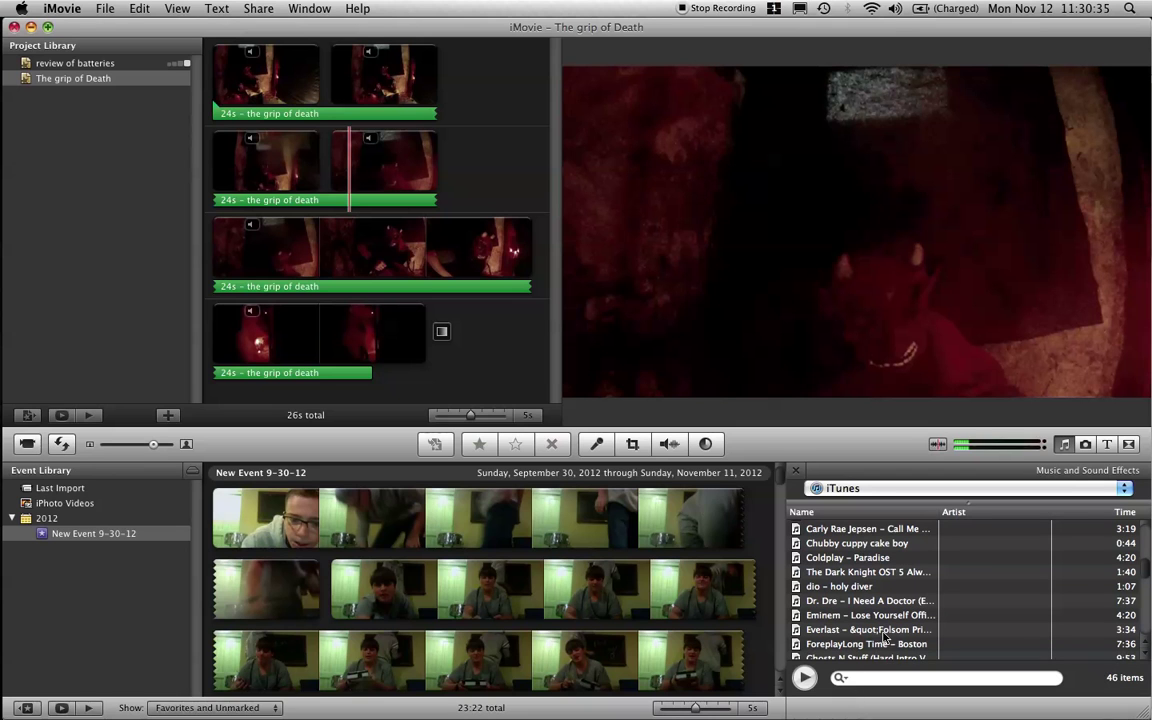
{"action": "left_click", "coordinate": [876, 678]}
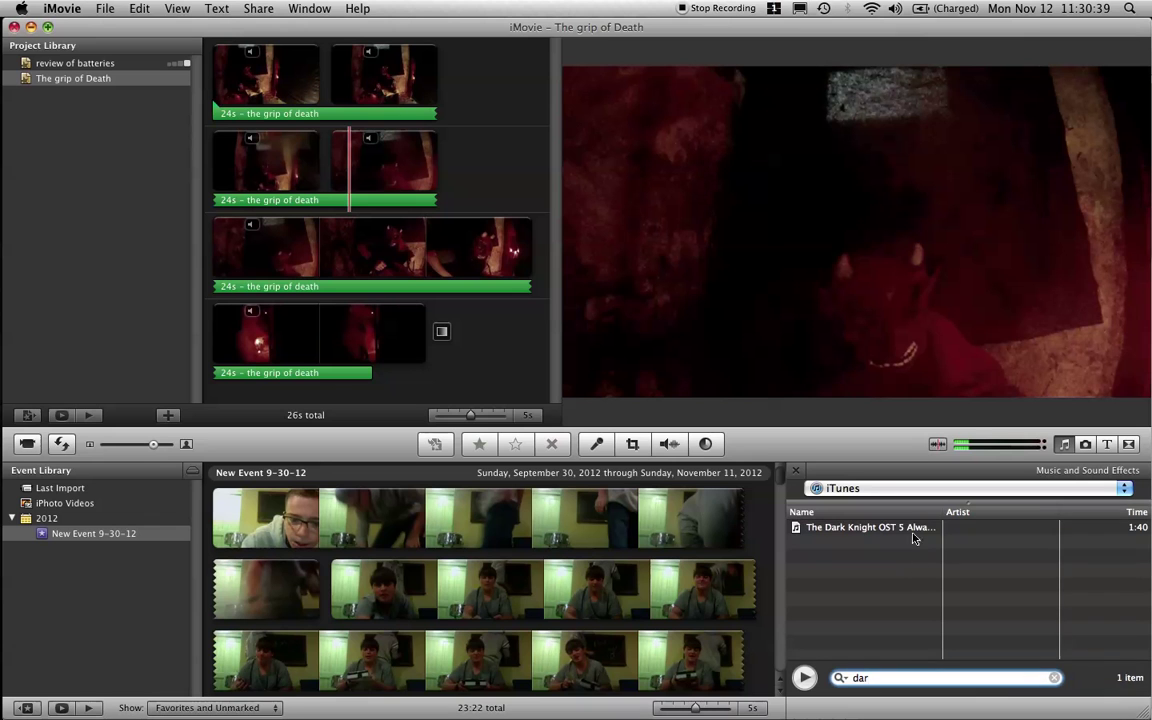
- Add the song "The Dark Knight OST 5 Always A Catch" as a second audio track from the project's start
{"action": "left_click", "coordinate": [911, 532]}
{"action": "left_click_drag", "start_coordinate": [911, 532], "coordinate": [495, 178]}
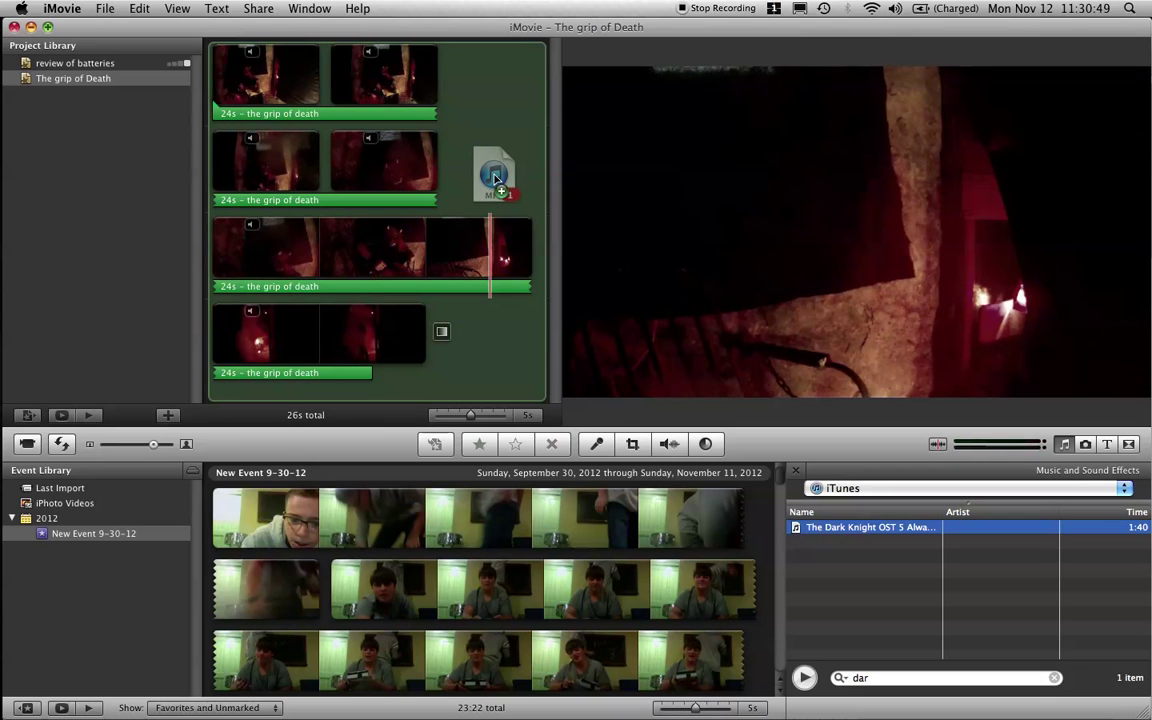
{"action": "left_click_drag", "start_coordinate": [495, 178], "coordinate": [352, 123]}
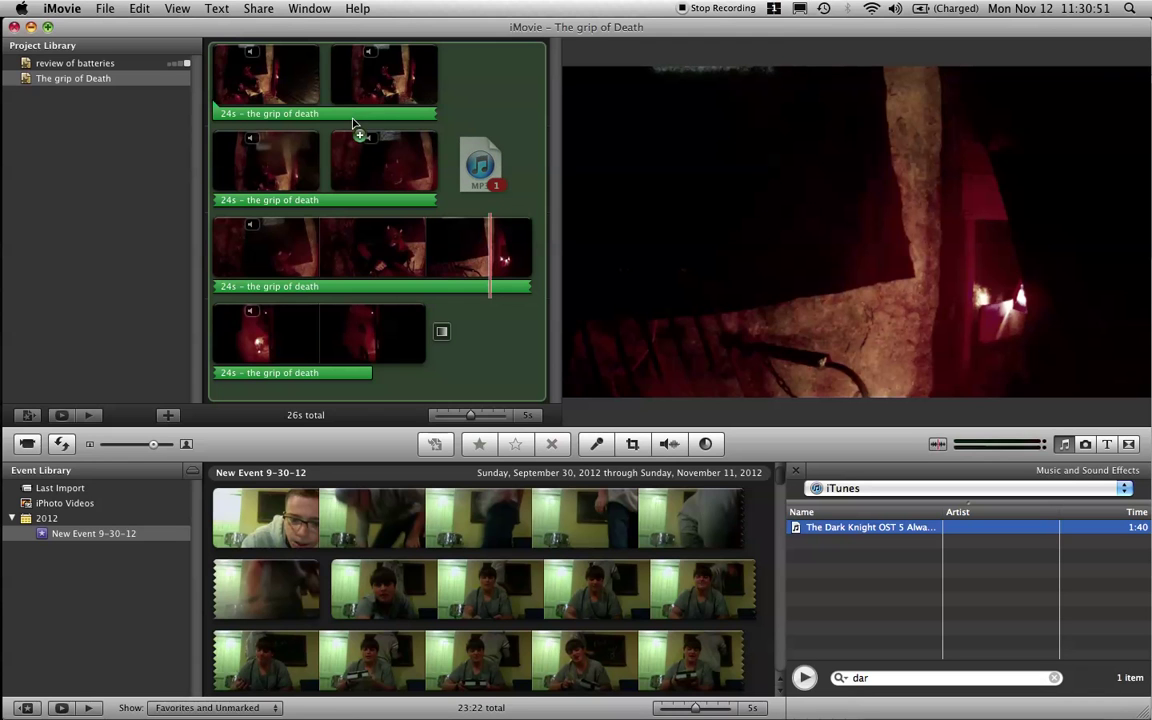
{"action": "left_click_drag", "start_coordinate": [253, 122], "coordinate": [211, 112]}
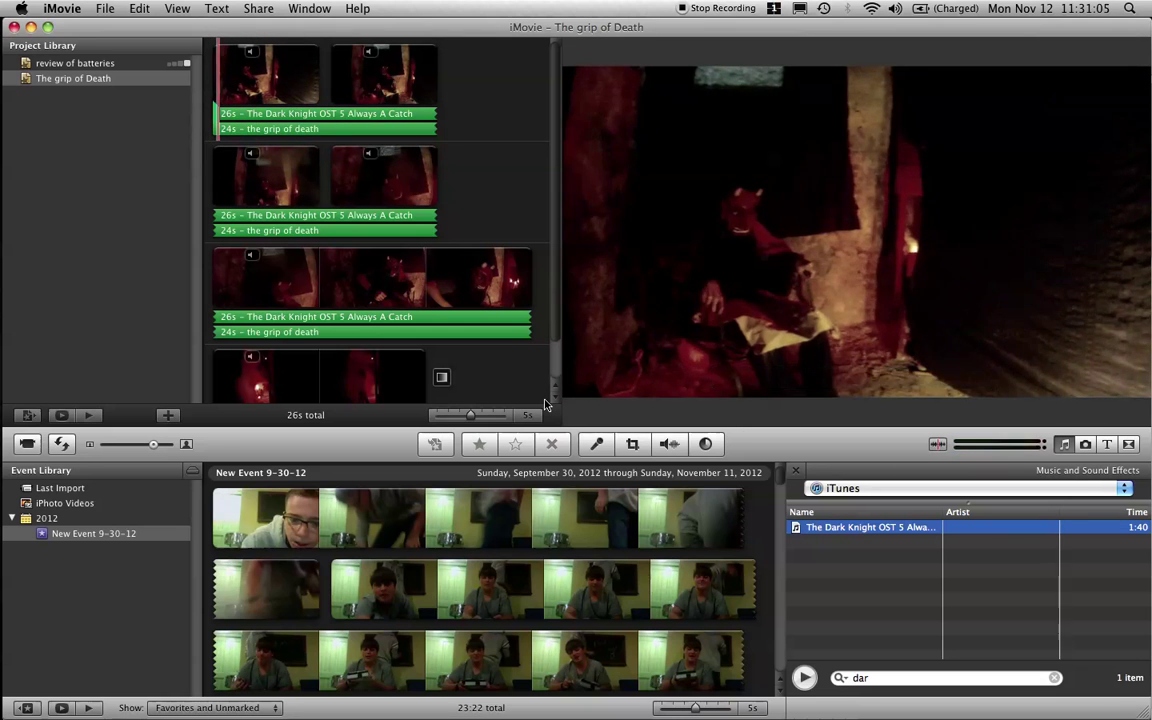
- Play back the project from the beginning with both songs
{"action": "key", "text": "space"}
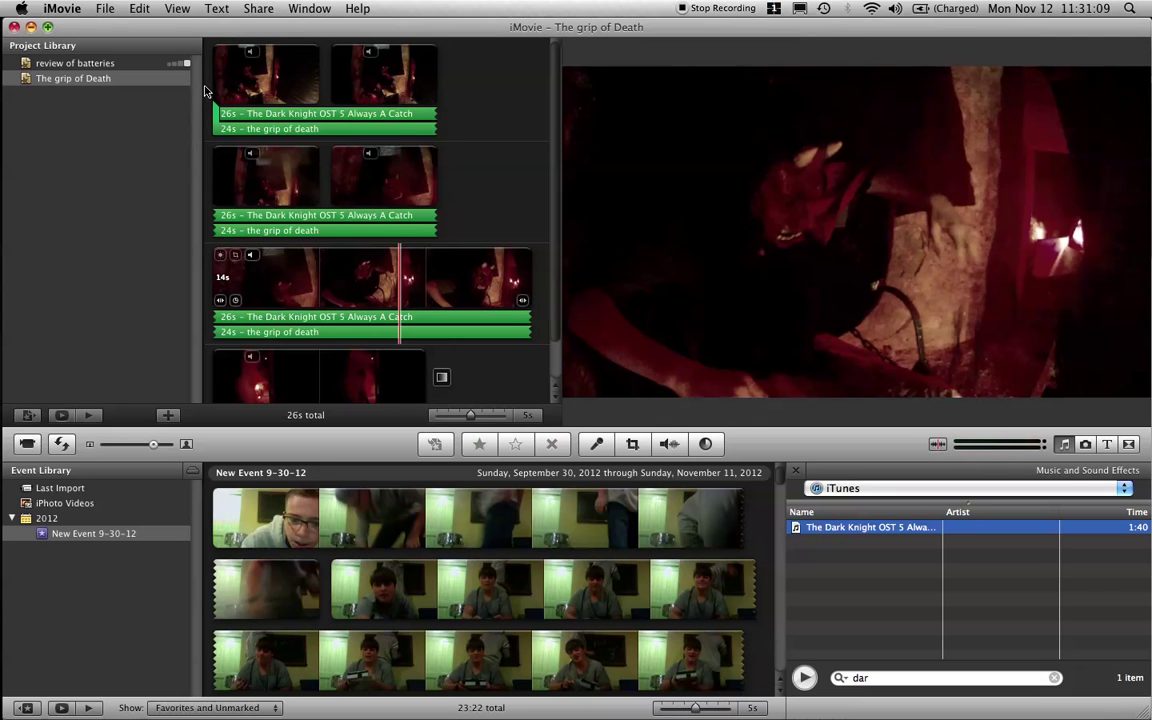
{"action": "key", "text": "backslash"}
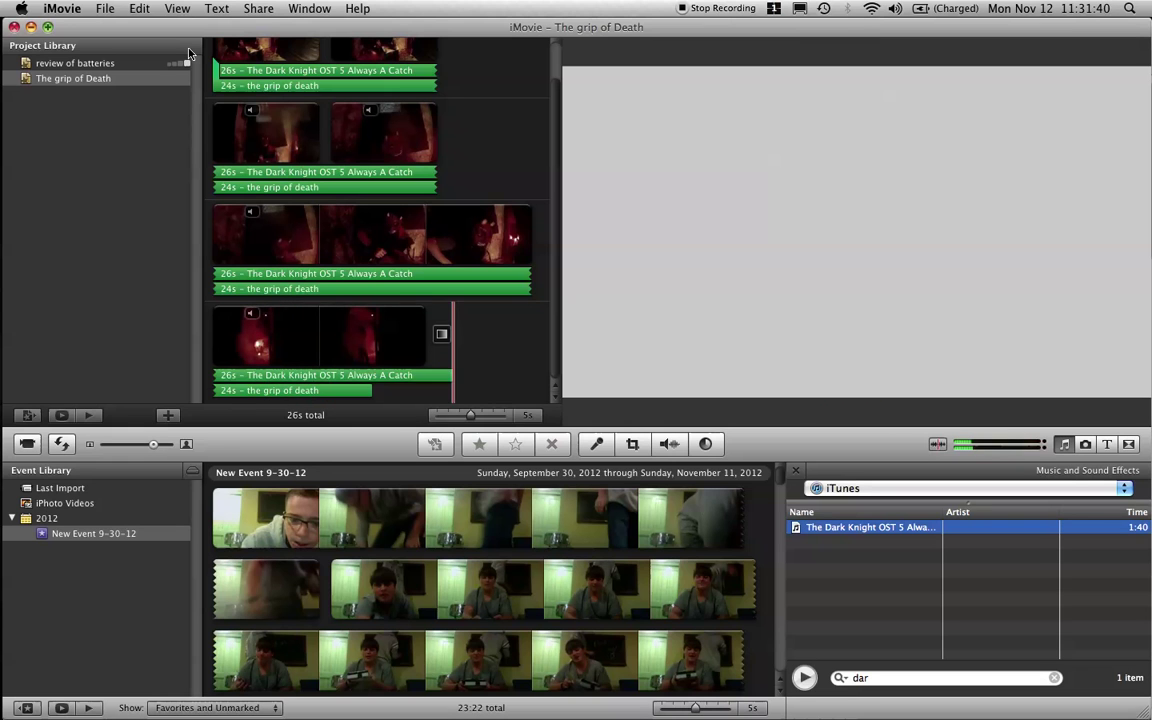
{"action": "key", "text": "space"}
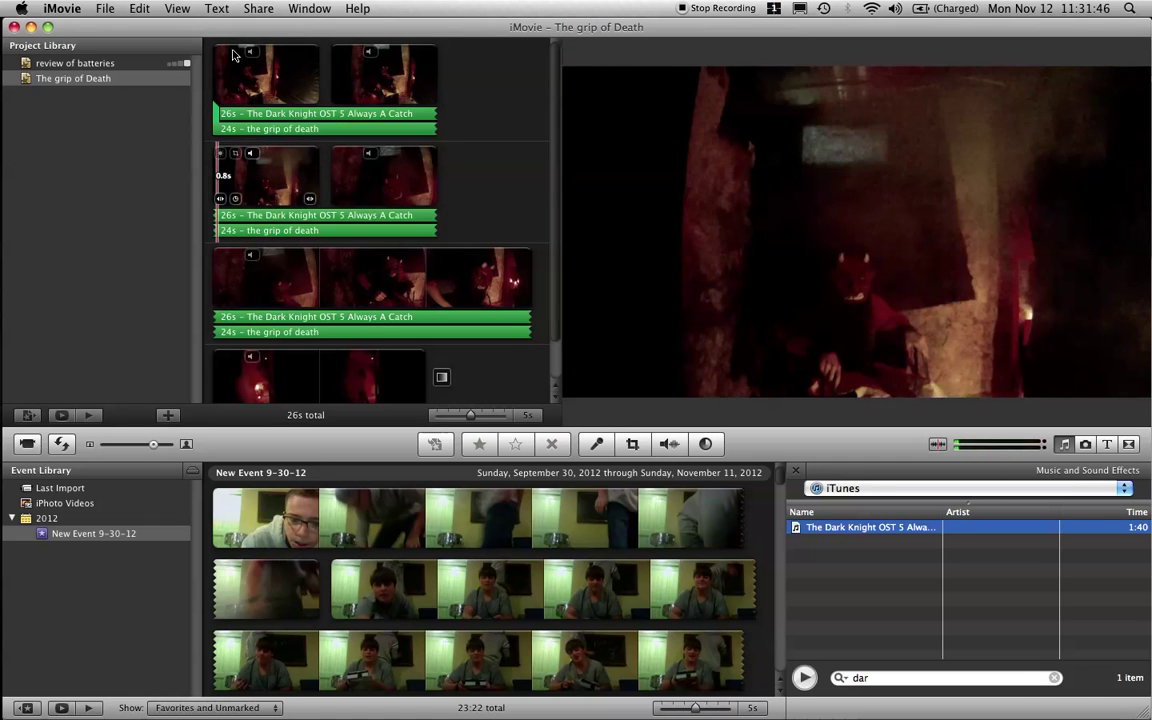
{"action": "key", "text": "space"}
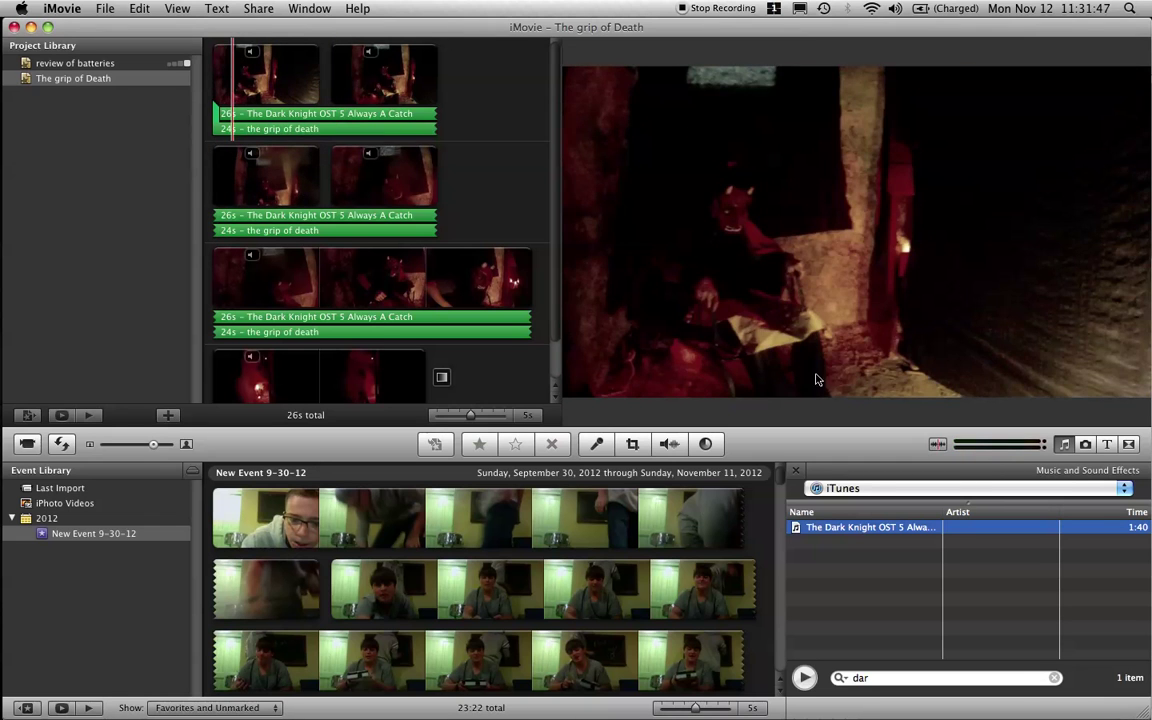
- Add a Cross Dissolve transition between the 14 s clip and the project's last clip
{"action": "left_click", "coordinate": [974, 487]}
{"action": "left_click", "coordinate": [974, 489]}
{"action": "left_click", "coordinate": [1128, 446]}
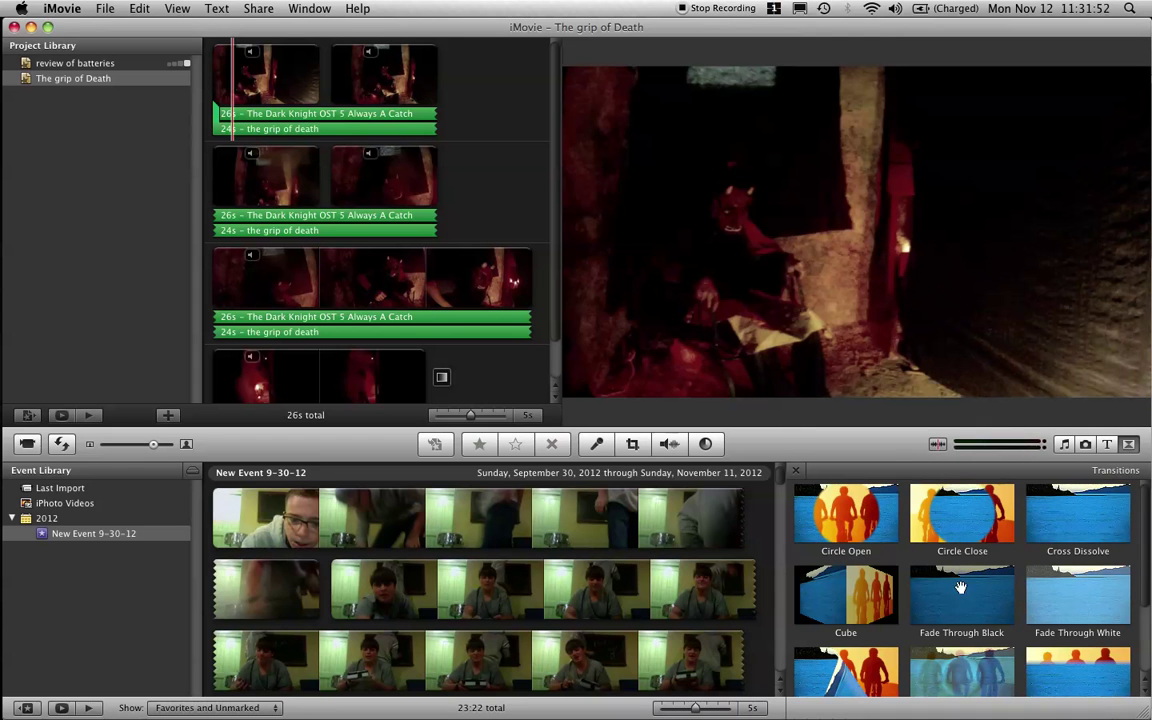
{"action": "left_click_drag", "start_coordinate": [1058, 523], "coordinate": [420, 240]}
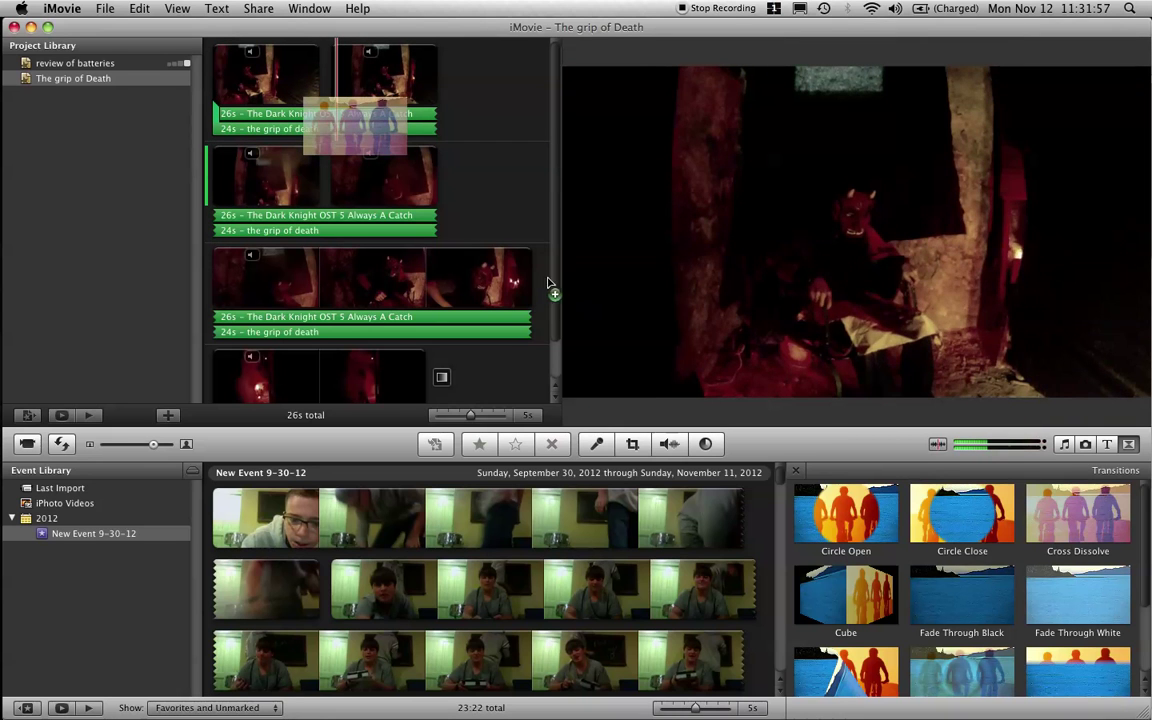
{"action": "mouse_move", "coordinate": [548, 284]}
{"action": "left_mouse_down"}
{"action": "mouse_move", "coordinate": [530, 285]}
{"action": "mouse_move", "coordinate": [651, 414]}
{"action": "left_mouse_up"}
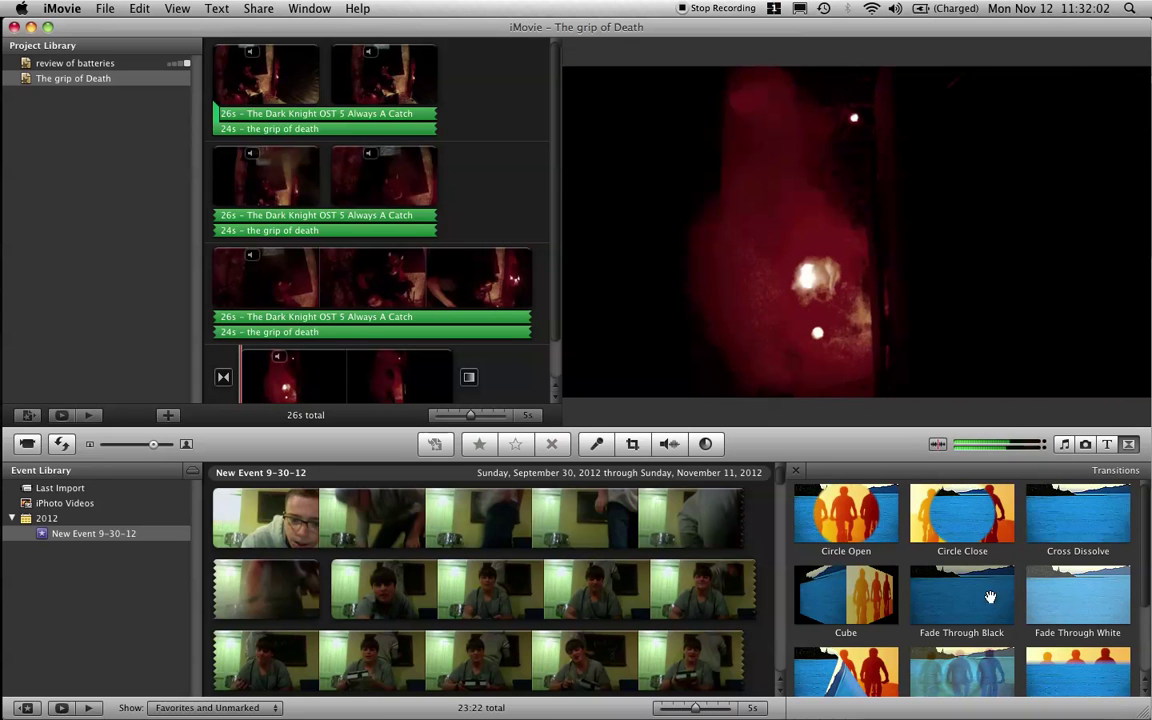
- Add Fade Through Black transitions between each of the project's first four clips and play back the start
{"action": "left_click_drag", "start_coordinate": [992, 612], "coordinate": [327, 185]}
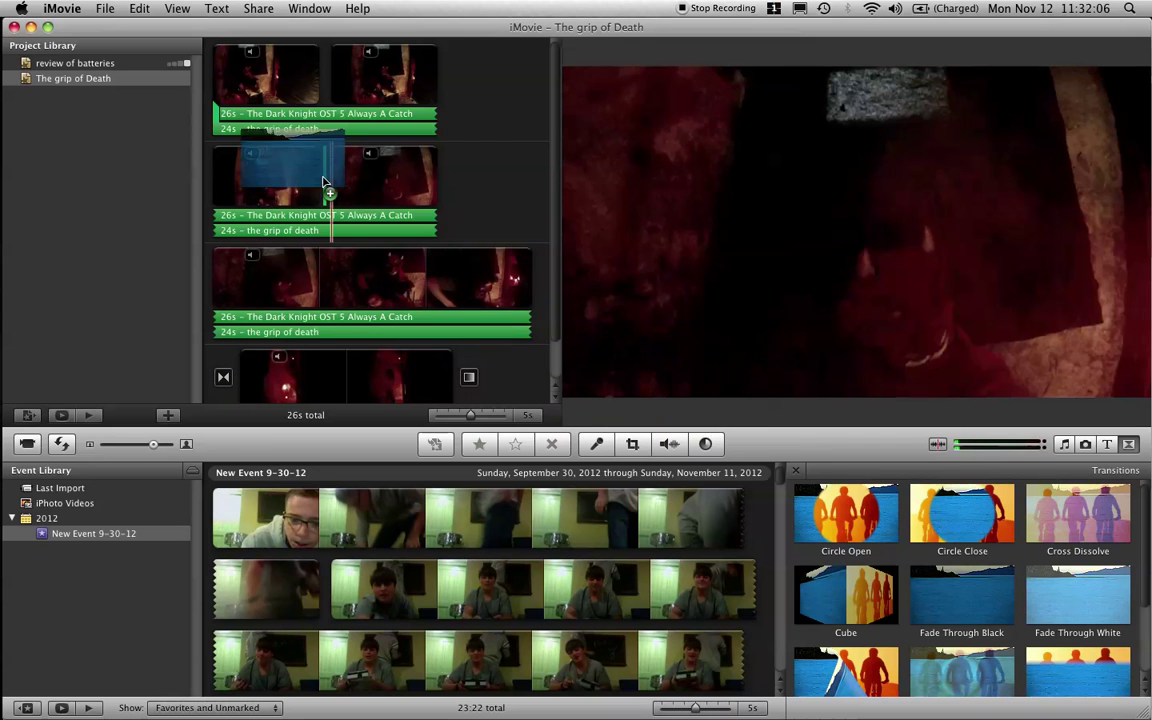
{"action": "left_click_drag", "start_coordinate": [958, 594], "coordinate": [438, 80]}
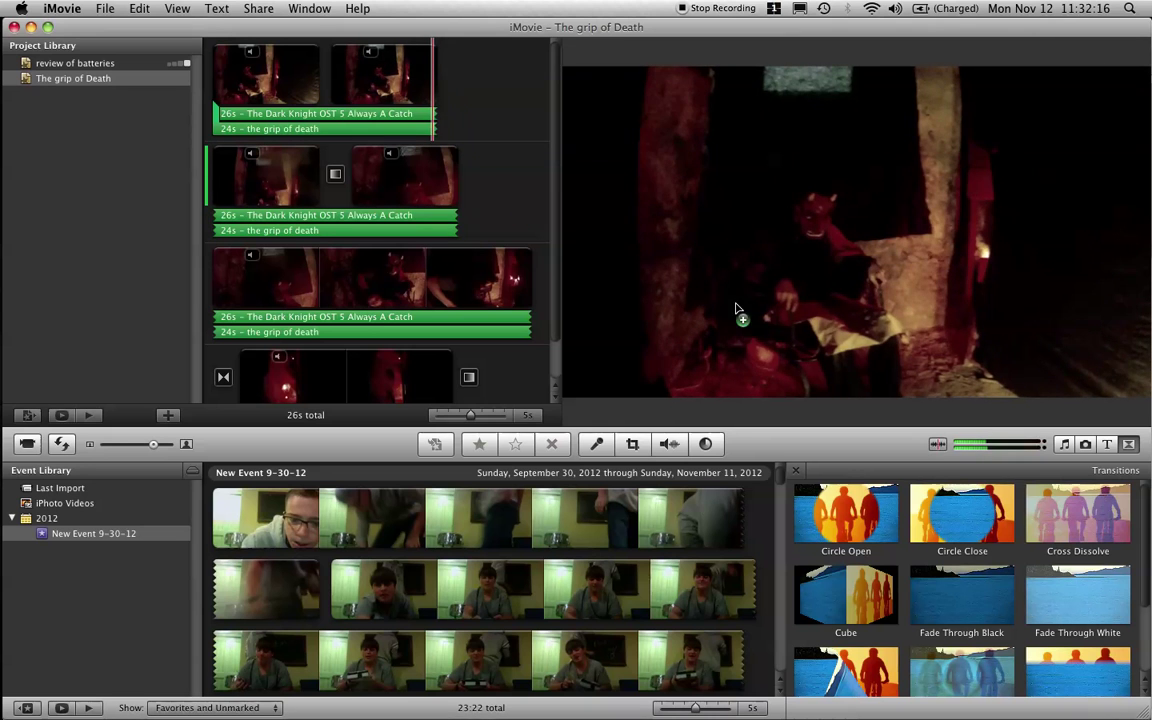
{"action": "left_click_drag", "start_coordinate": [967, 598], "coordinate": [324, 76]}
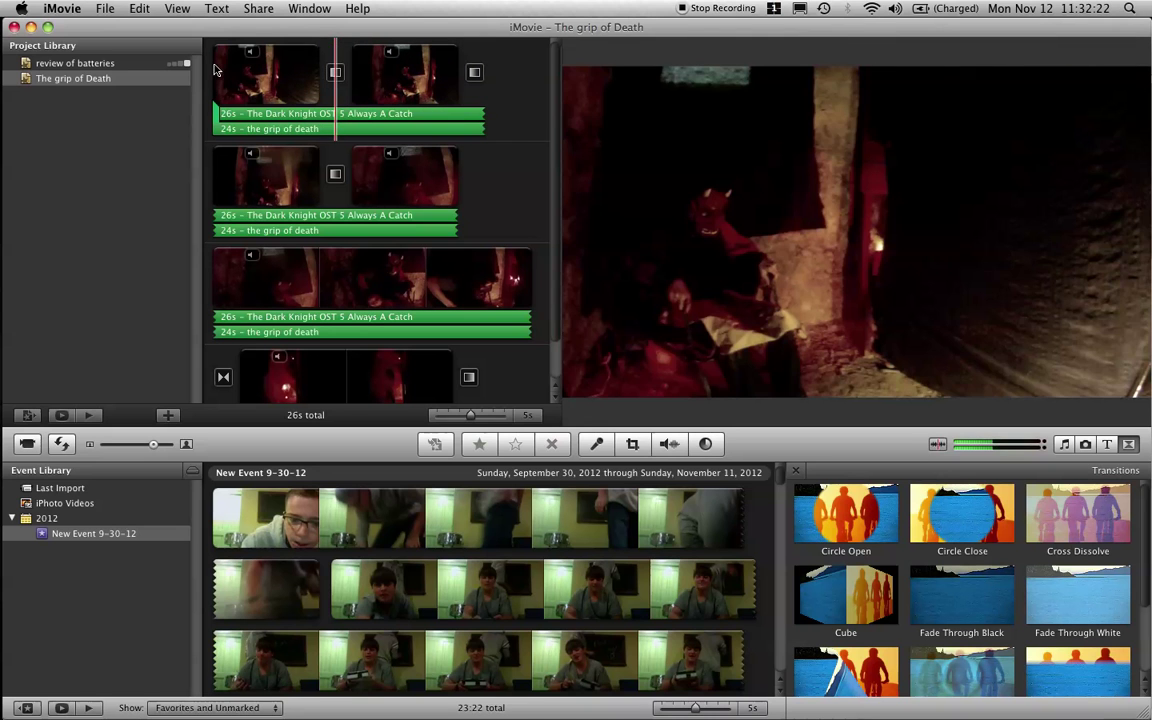
{"action": "key", "text": "space"}
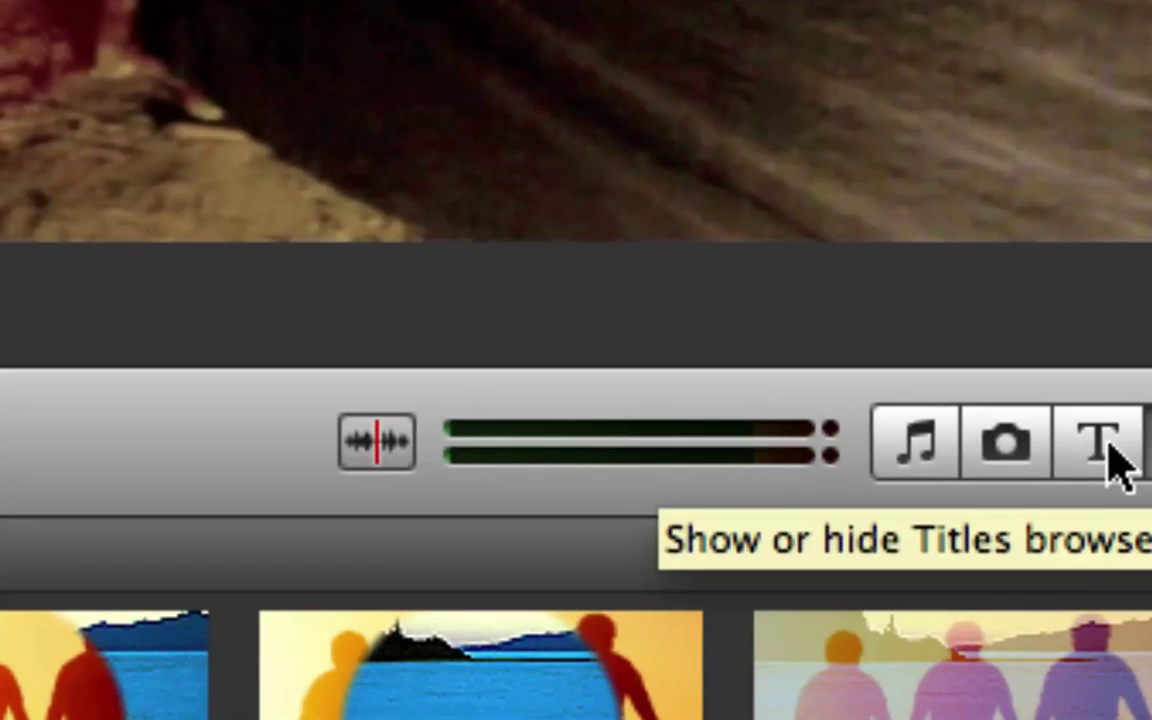
- Look through the available title styles, from Centered and Lower Third to Formal and beyond
{"action": "left_click", "coordinate": [1109, 446]}
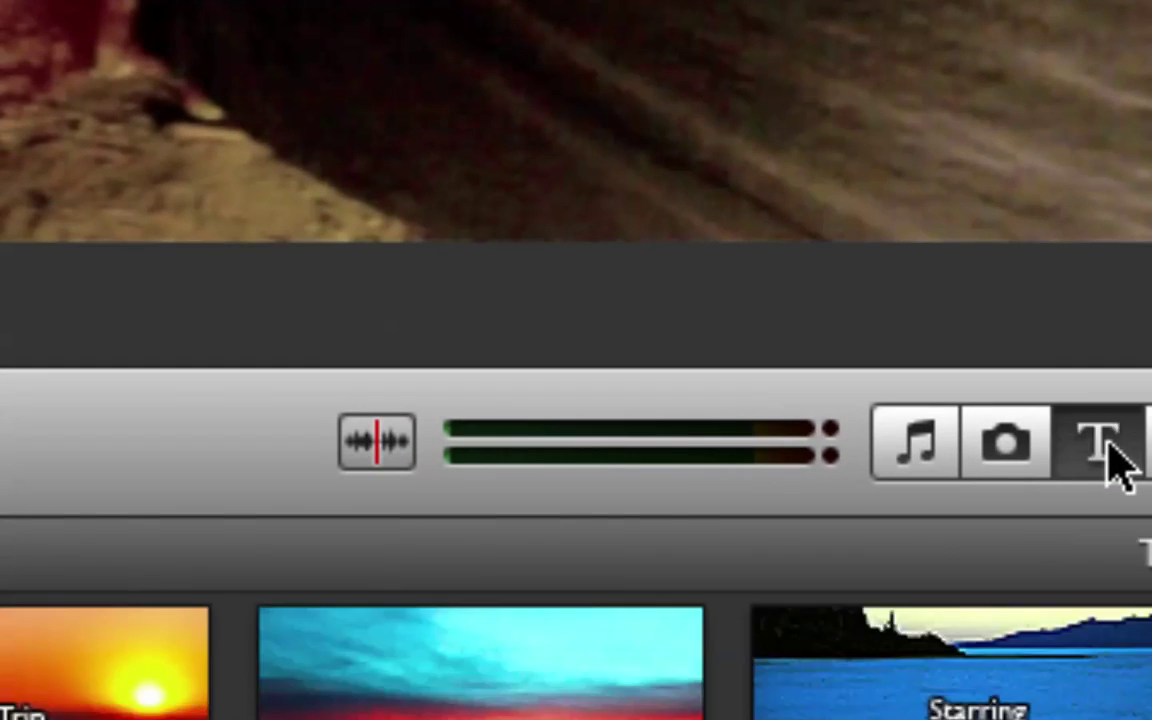
{"action": "left_click", "coordinate": [1108, 446]}
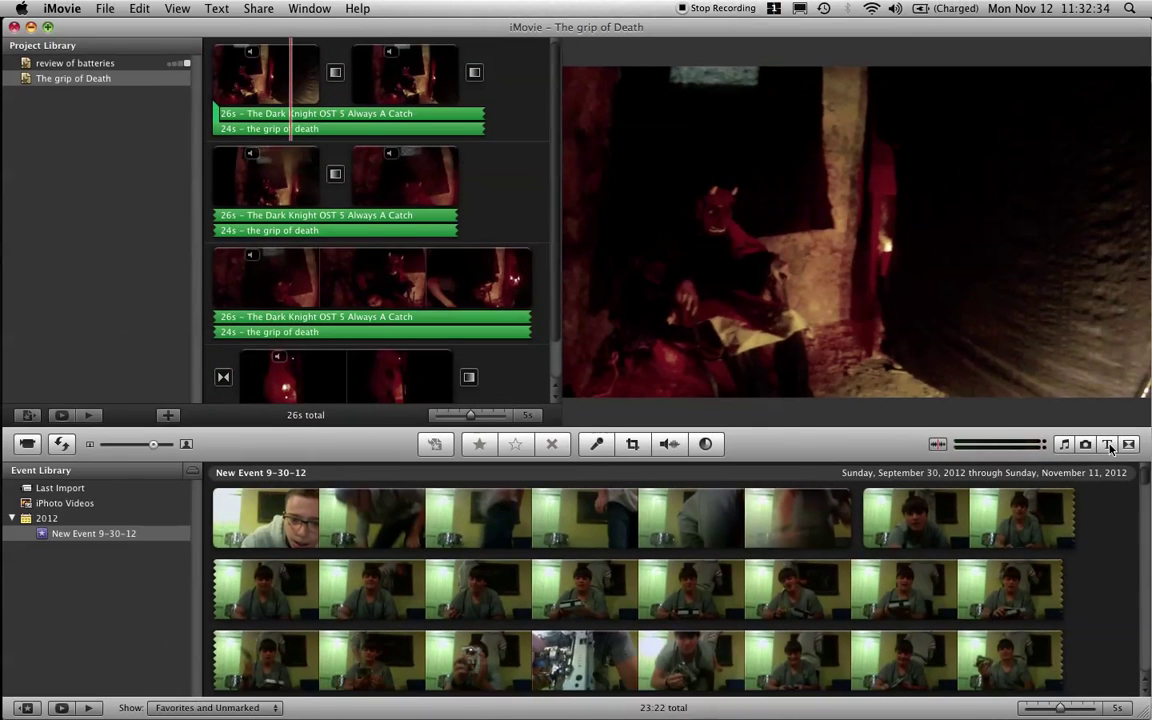
{"action": "left_click", "coordinate": [1109, 446]}
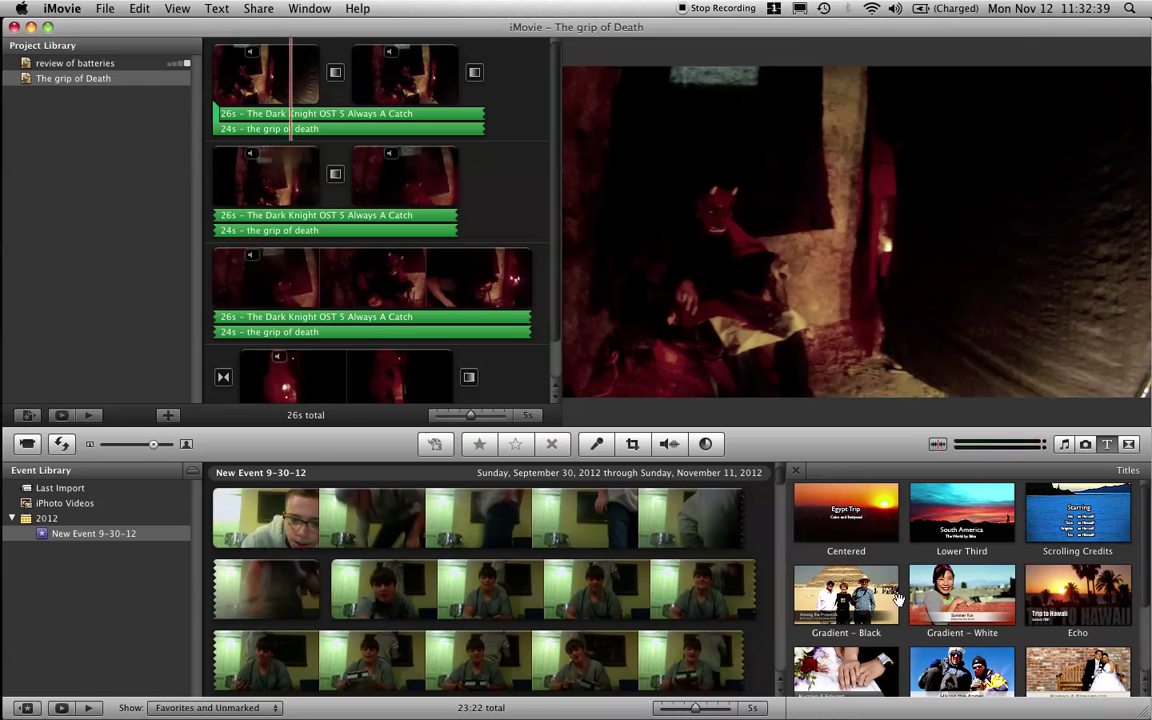
{"action": "scroll", "coordinate": [932, 607], "scroll_direction": "down", "scroll_amount": 2}
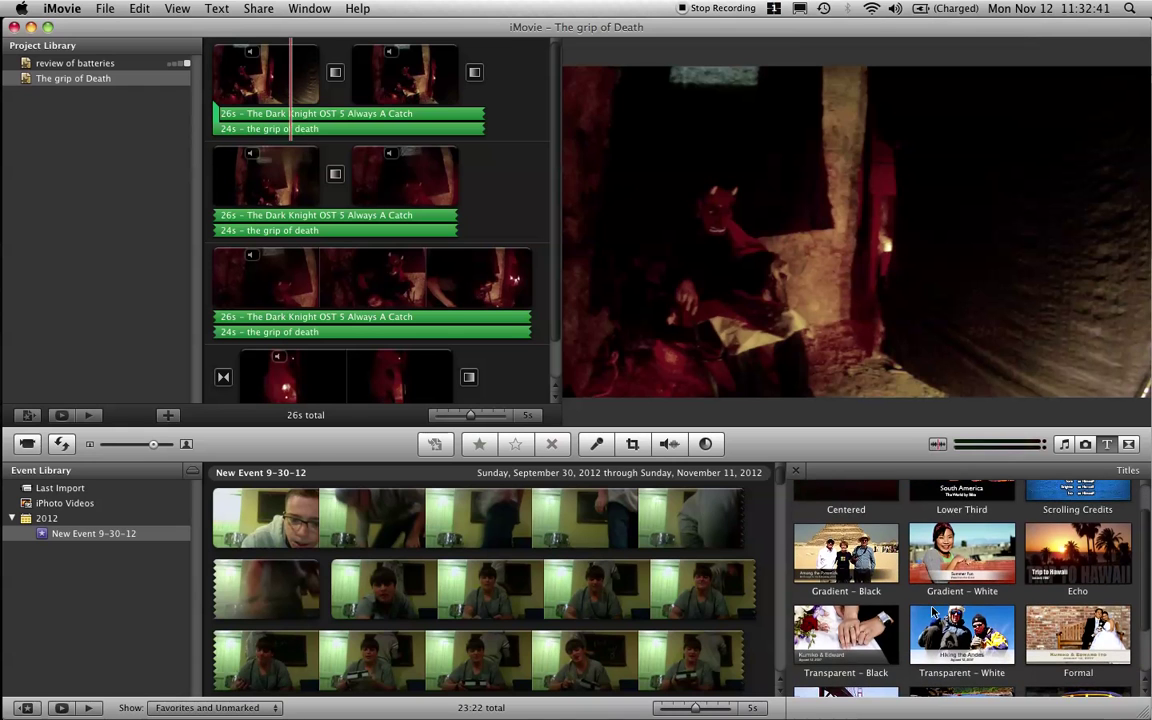
{"action": "scroll", "coordinate": [935, 614], "scroll_direction": "down", "scroll_amount": 3}
{"action": "scroll", "coordinate": [932, 614], "scroll_direction": "up", "scroll_amount": 1}
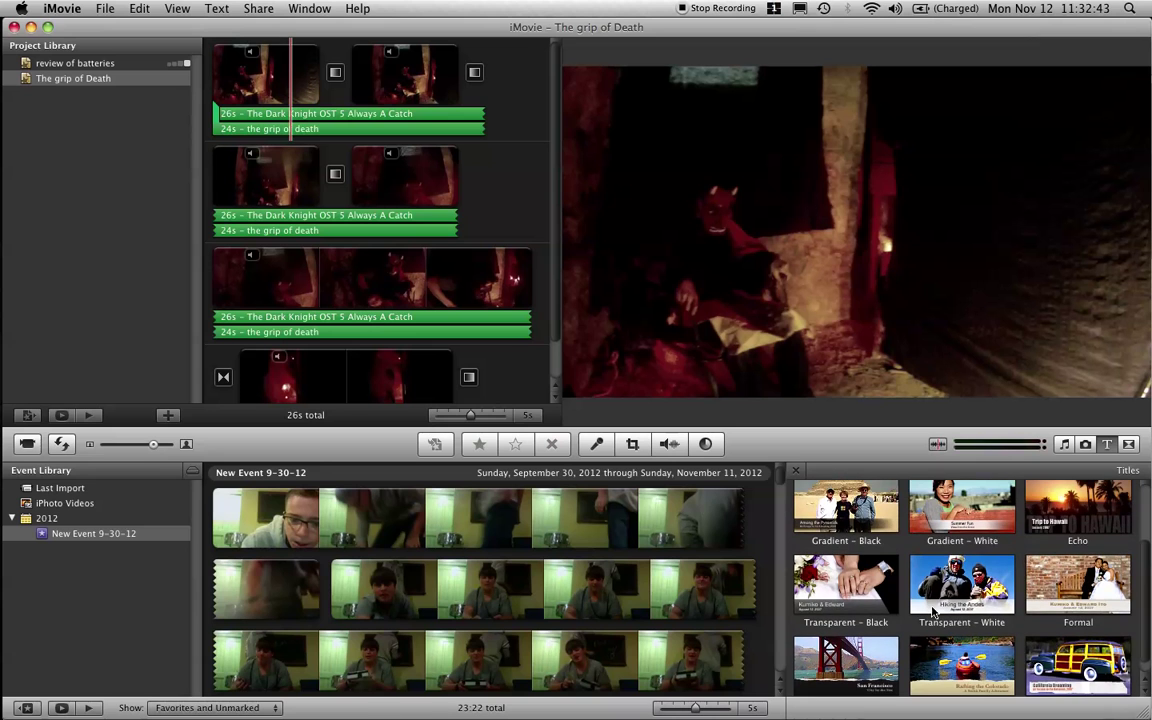
{"action": "scroll", "coordinate": [932, 612], "scroll_direction": "up", "scroll_amount": 5}
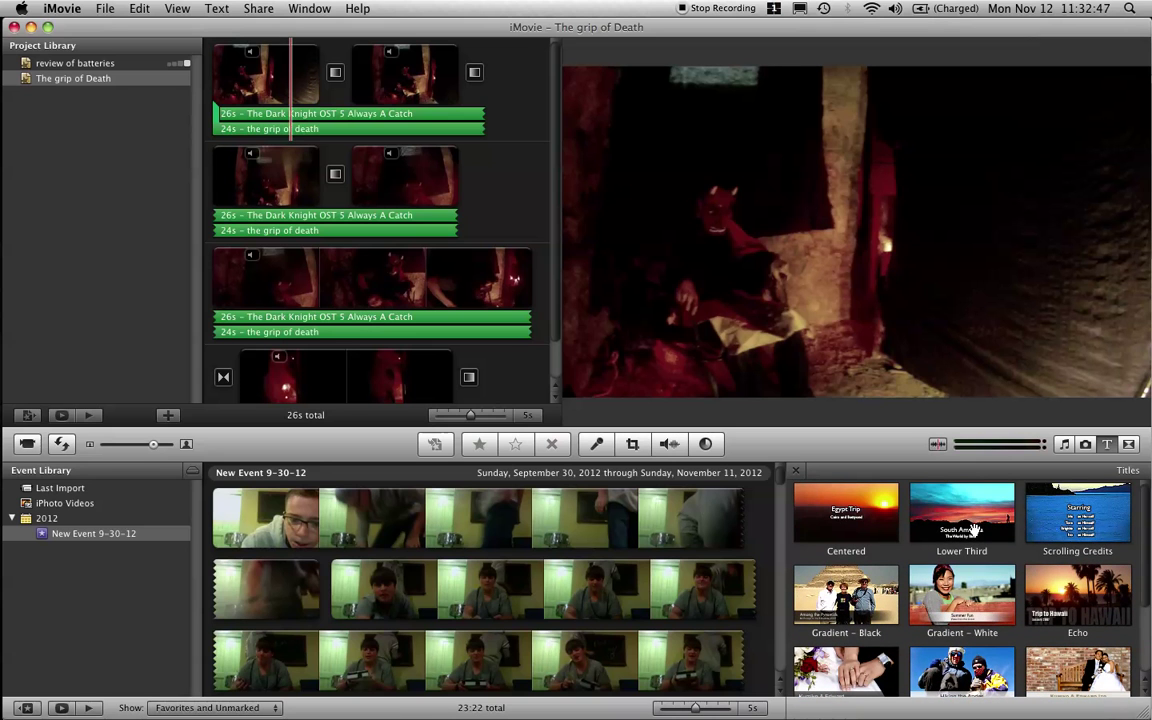
- Add a Lower Third title at the start of the first clip with the title text "The DEMON"
{"action": "left_click_drag", "start_coordinate": [973, 530], "coordinate": [545, 185]}
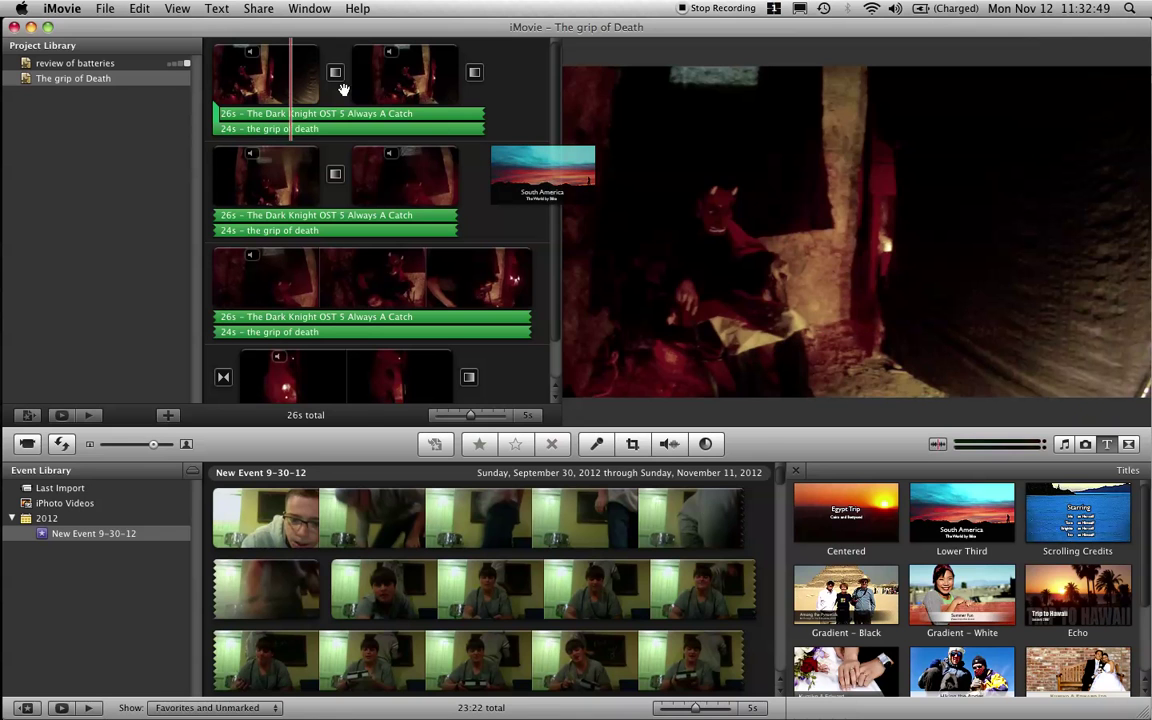
{"action": "left_click_drag", "start_coordinate": [316, 88], "coordinate": [211, 87]}
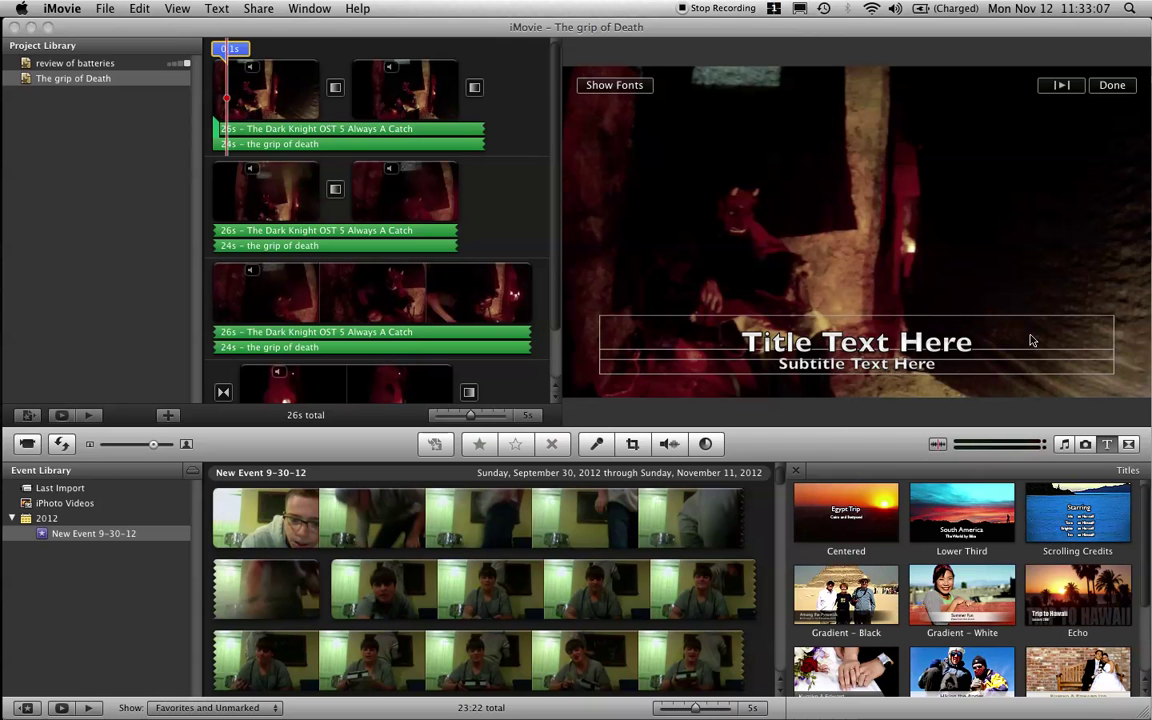
{"action": "left_click_drag", "start_coordinate": [975, 342], "coordinate": [719, 345]}
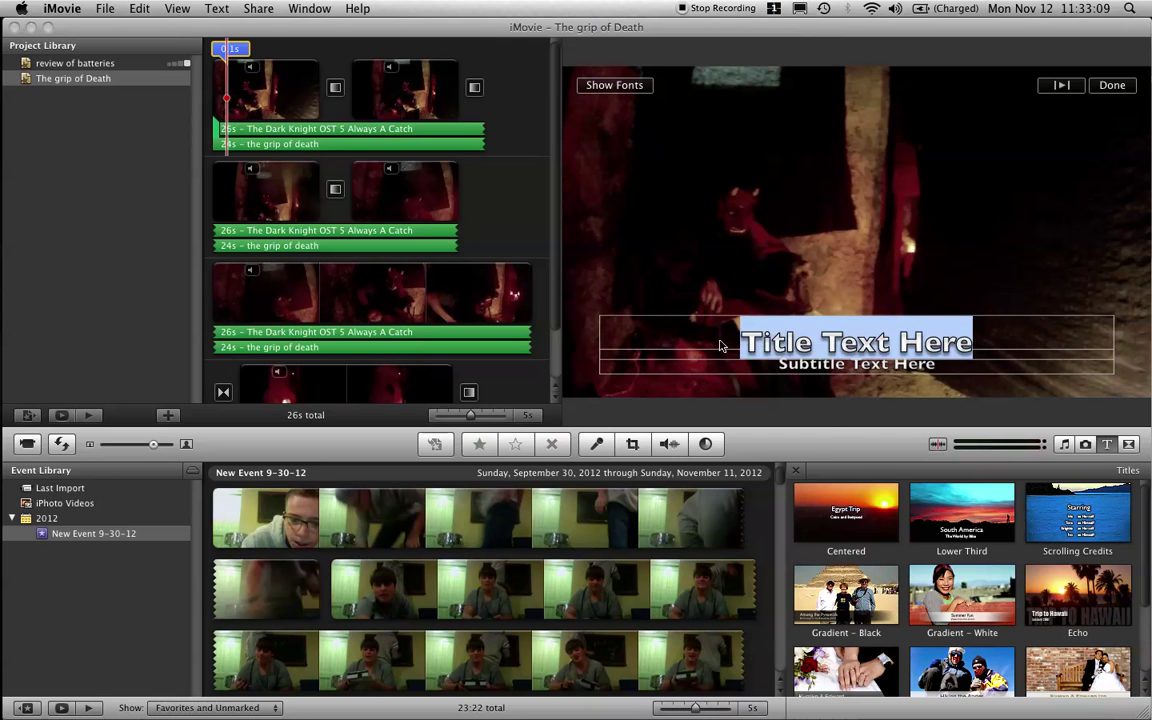
{"action": "key", "text": "BackSpace"}
{"action": "type", "text": "Th"}
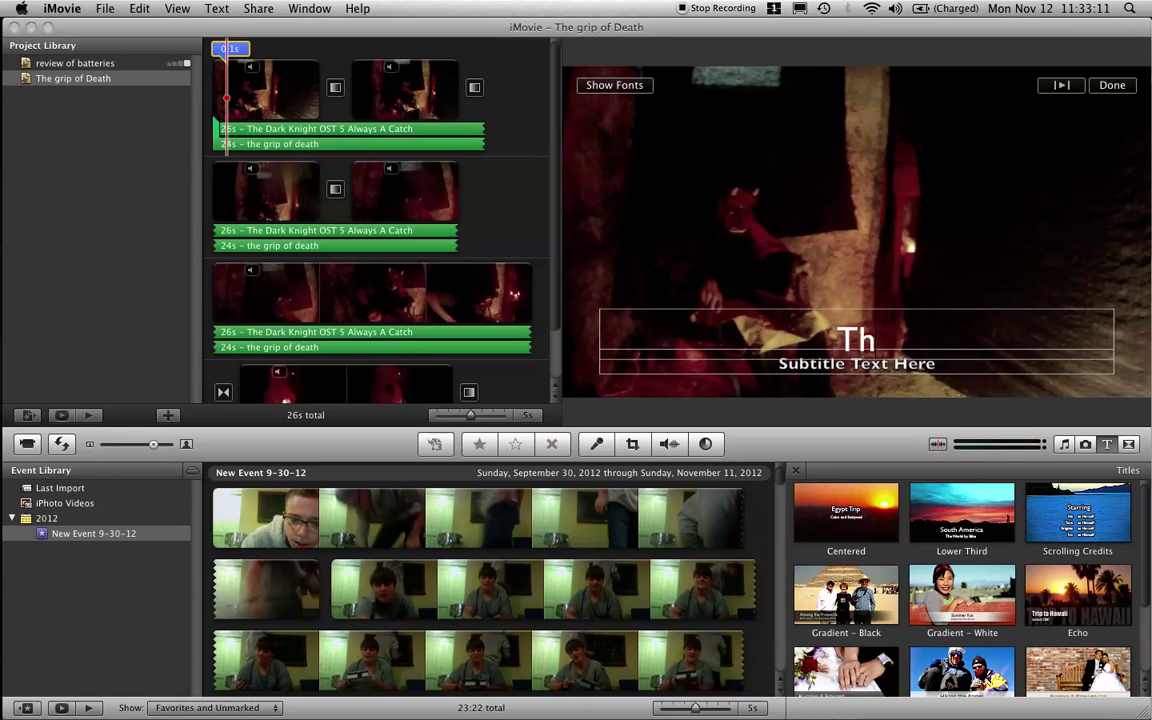
{"action": "type", "text": "e DEMON"}
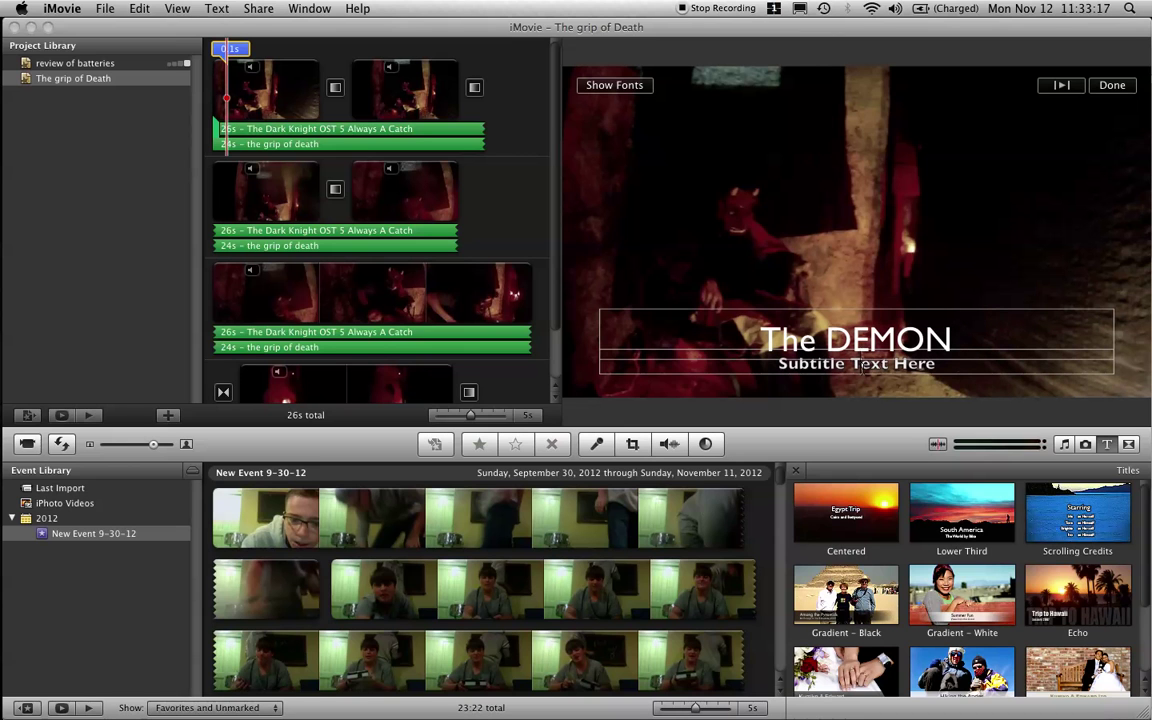
{"action": "key", "text": "BackSpace"}
{"action": "key", "text": "BackSpace"}
{"action": "key", "text": "BackSpace"}
{"action": "key", "text": "BackSpace"}
{"action": "key", "text": "BackSpace"}
{"action": "key", "text": "BackSpace"}
{"action": "key", "text": "BackSpace"}
{"action": "key", "text": "BackSpace"}
{"action": "key", "text": "BackSpace"}
{"action": "key", "text": "BackSpace"}
{"action": "key", "text": "BackSpace"}
{"action": "key", "text": "BackSpace"}
{"action": "key", "text": "BackSpace"}
{"action": "key", "text": "BackSpace"}
{"action": "key", "text": "BackSpace"}
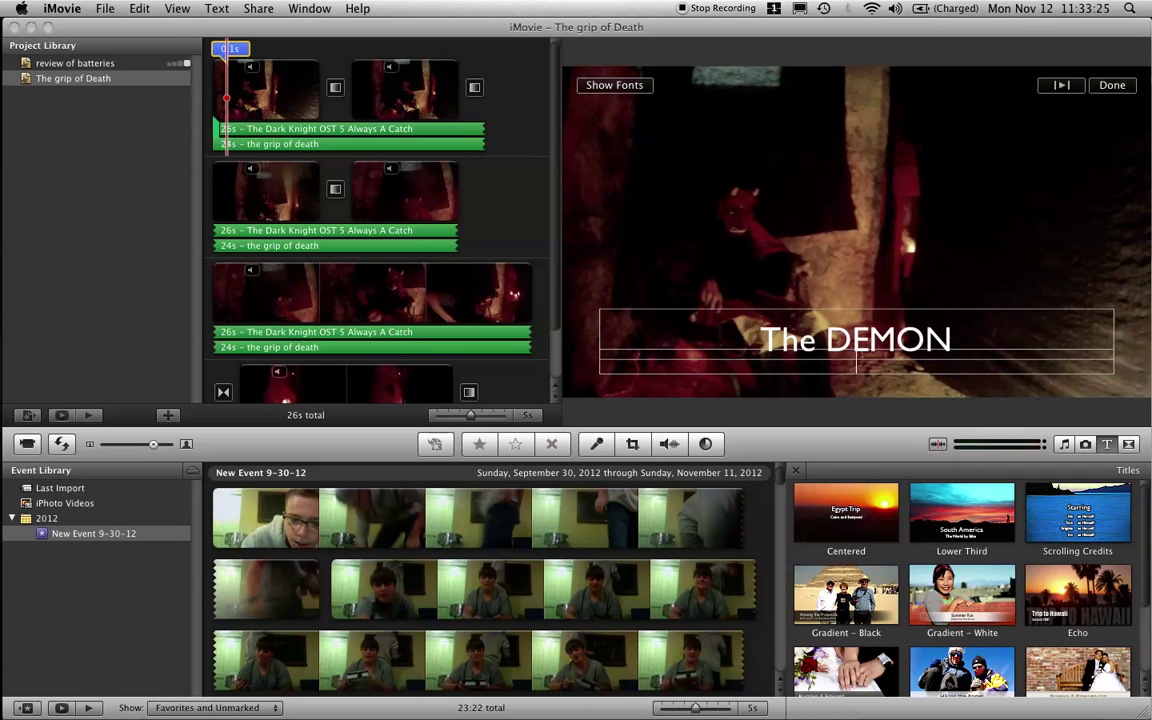
{"action": "type", "text": "Di"}
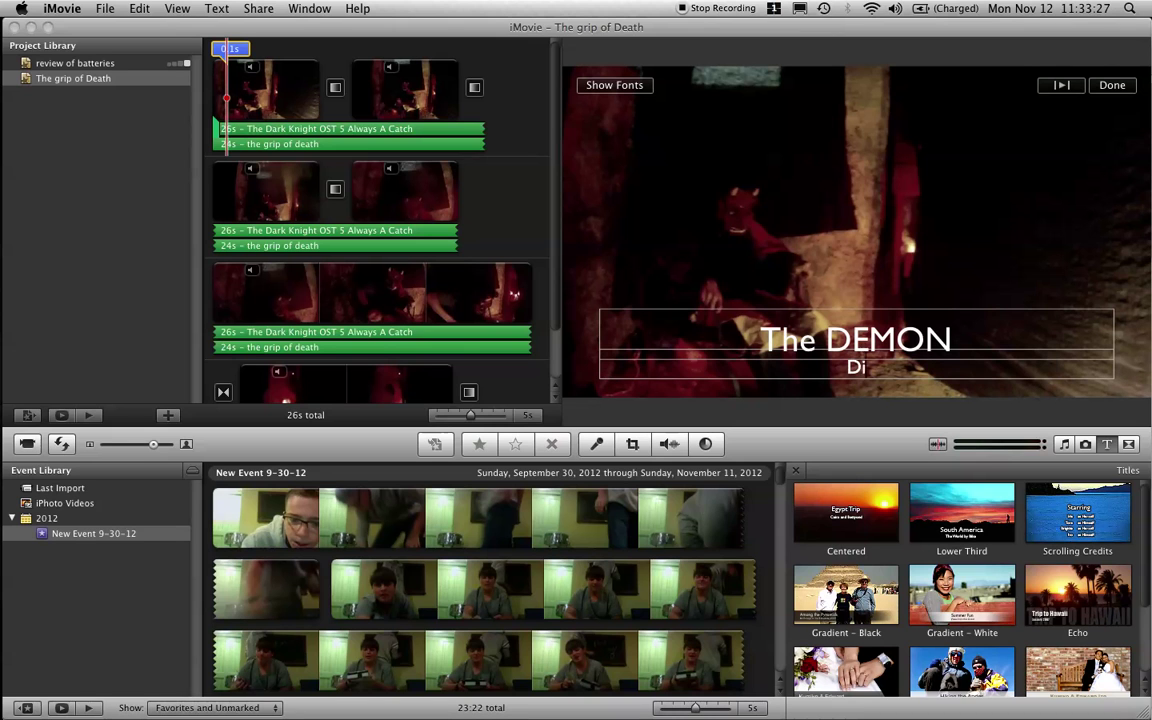
{"action": "type", "text": "rected by"}
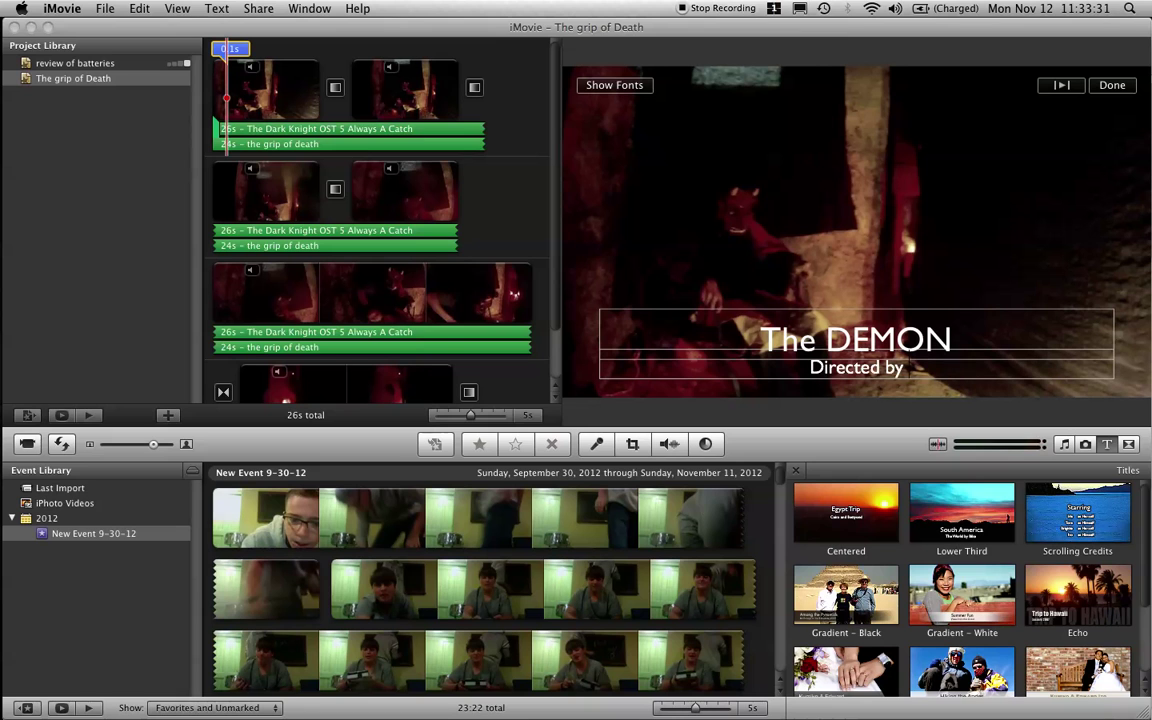
{"action": "type", "text": " @webcas"}
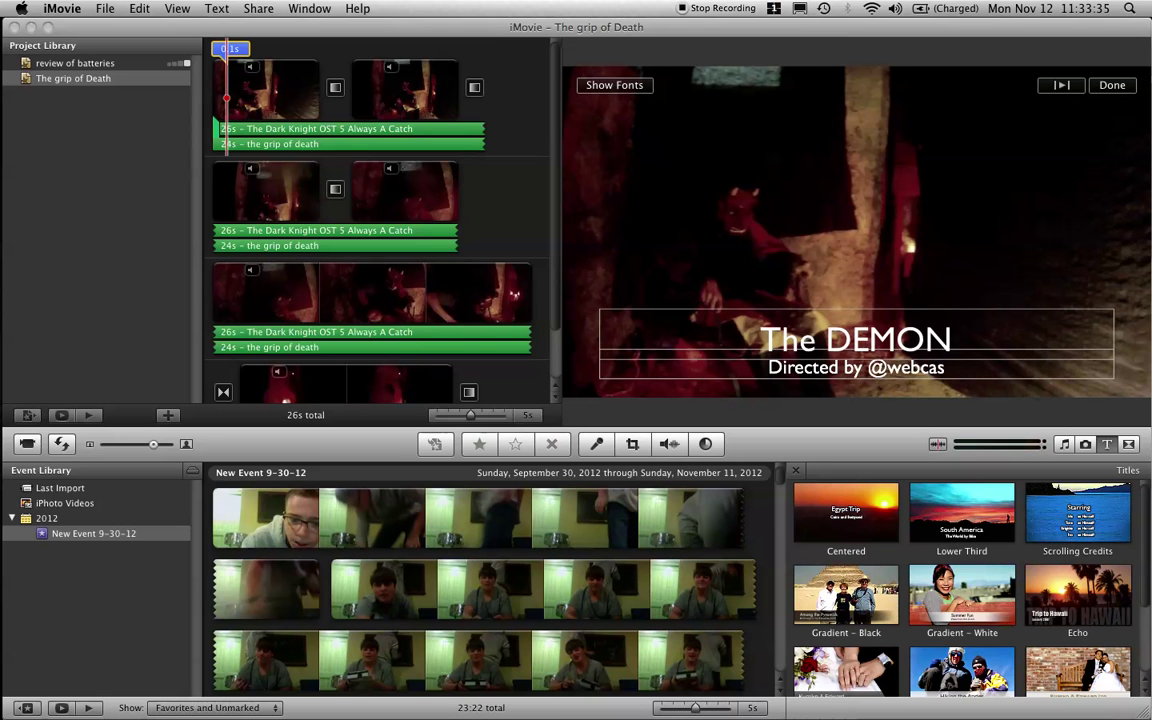
{"action": "type", "text": "tnation"}
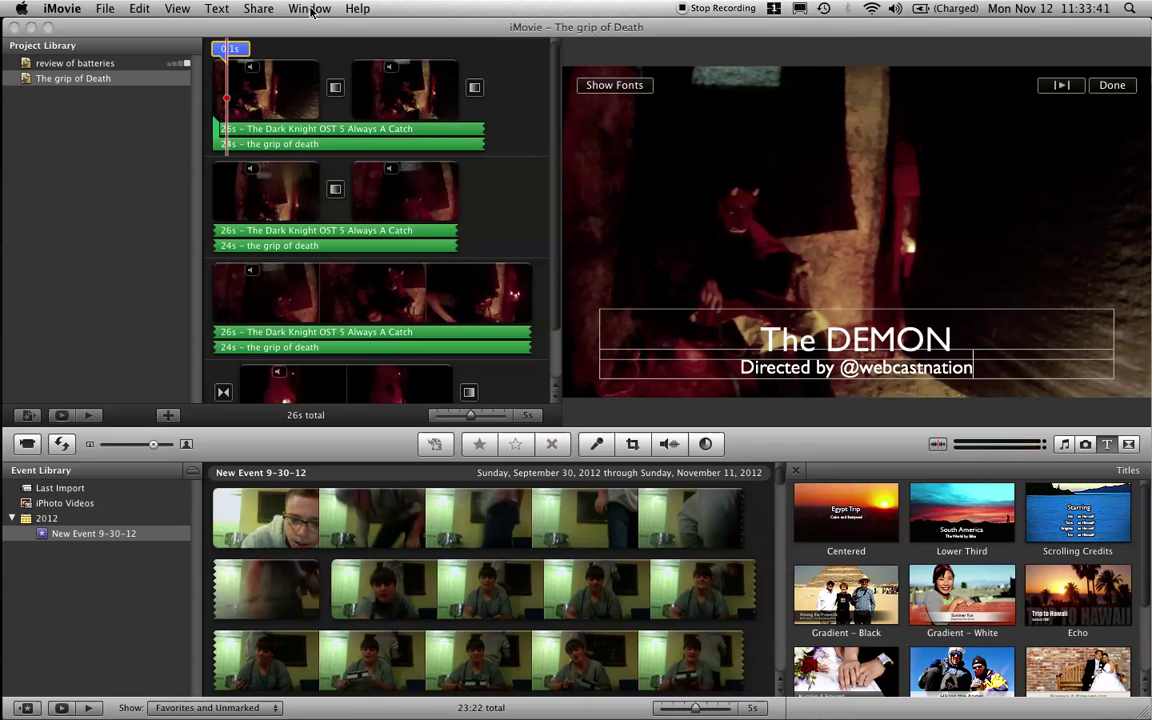
- Change the font of the "The DEMON" title line to Cracked
{"action": "left_click", "coordinate": [614, 85]}
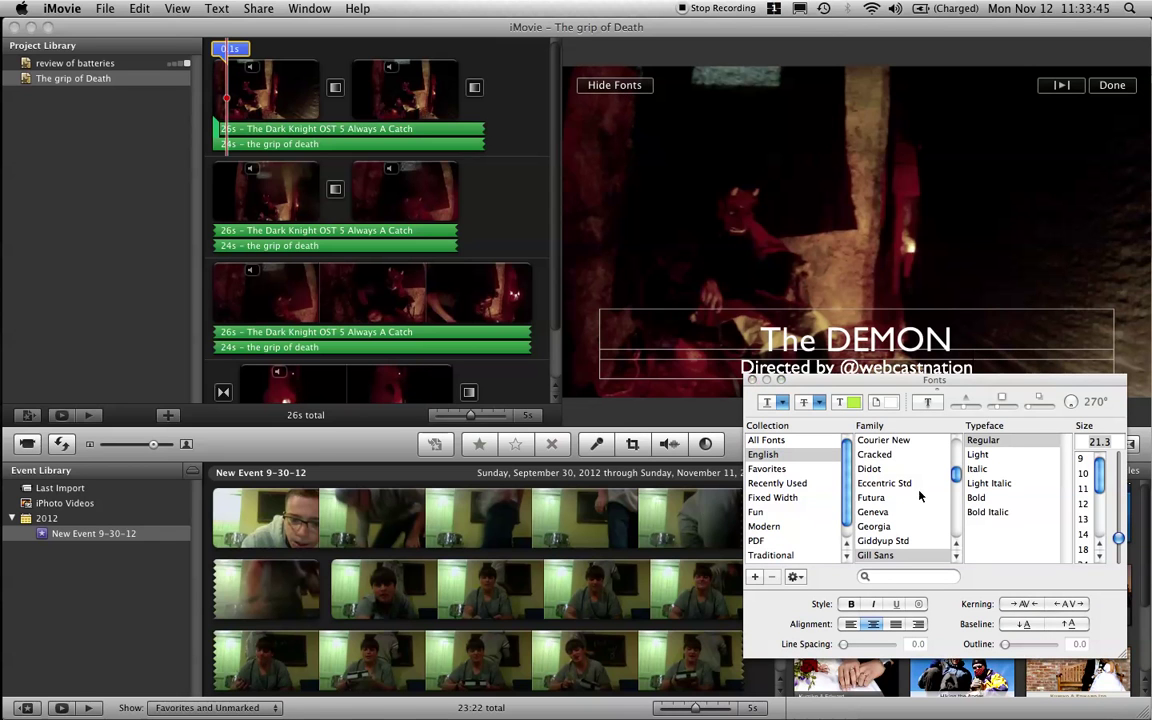
{"action": "triple_click", "coordinate": [967, 345]}
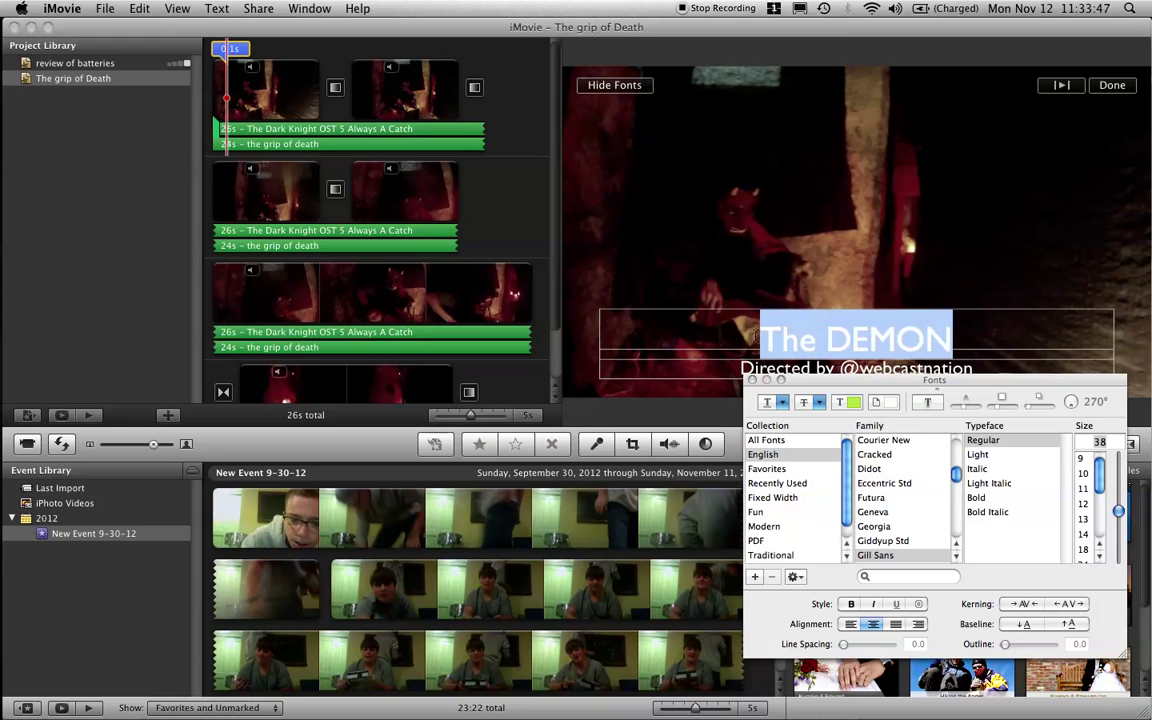
{"action": "scroll", "coordinate": [927, 497], "scroll_direction": "down", "scroll_amount": 1}
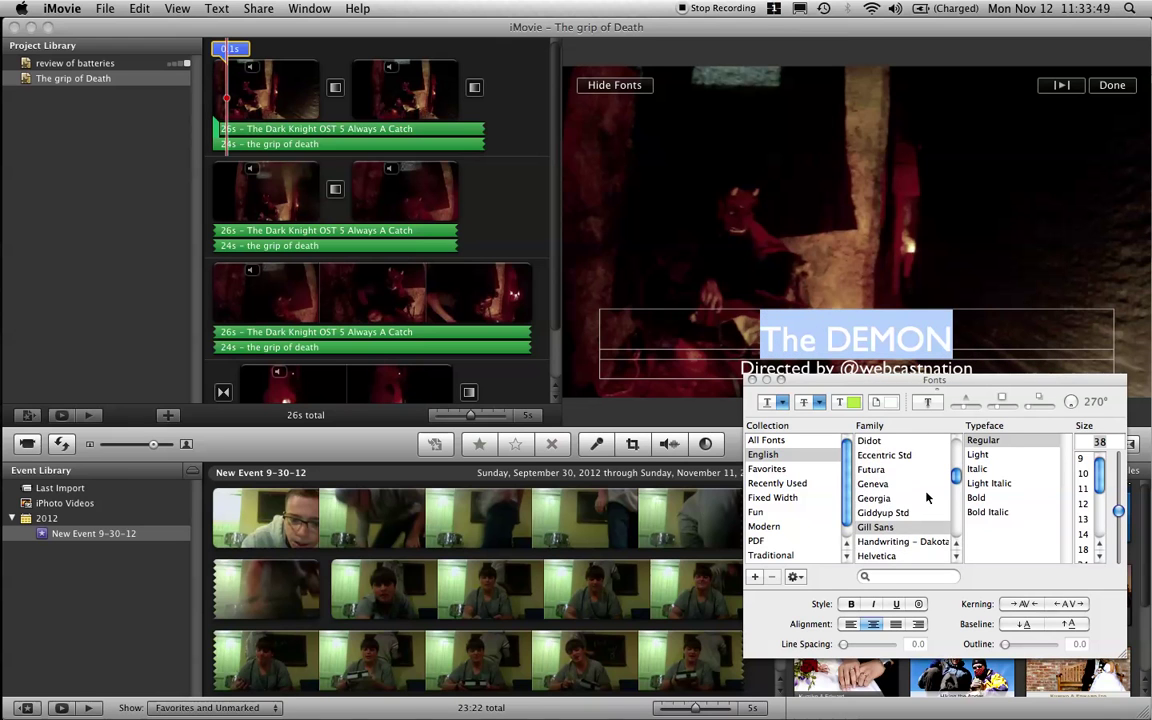
{"action": "scroll", "coordinate": [927, 497], "scroll_direction": "up", "scroll_amount": 2}
{"action": "left_click", "coordinate": [874, 466]}
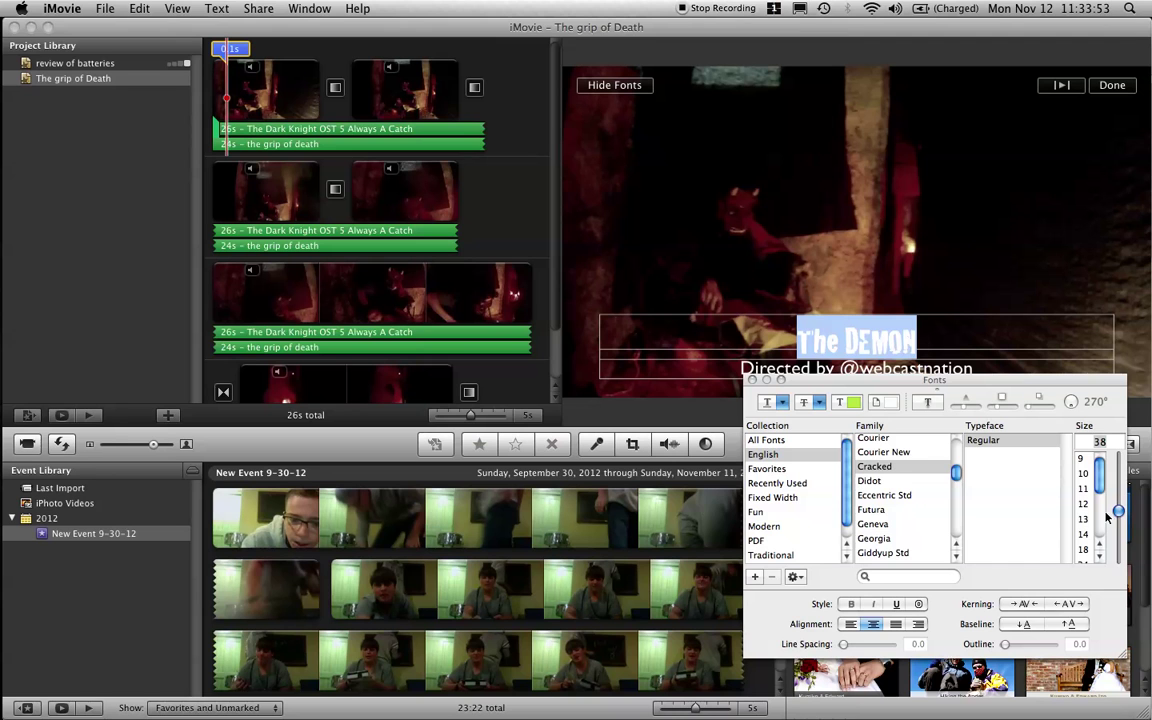
- Enlarge the "The DEMON" title line to size 55 and finish editing the title
{"action": "left_click_drag", "start_coordinate": [1118, 511], "coordinate": [1118, 484]}
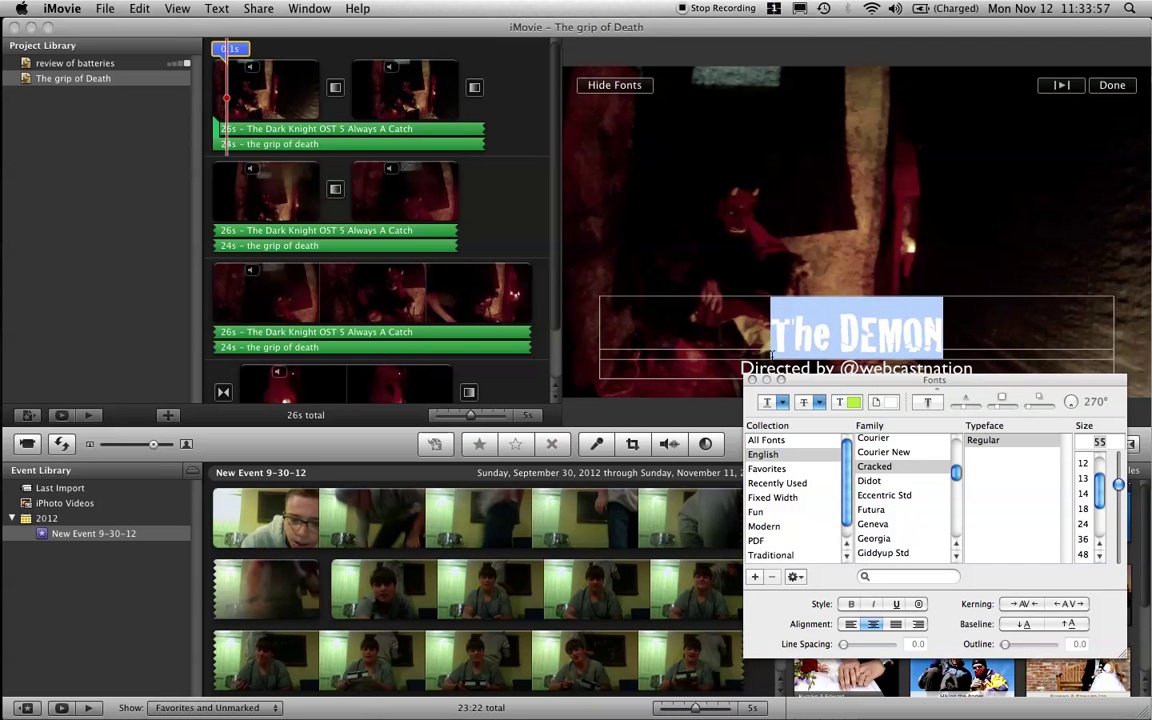
{"action": "left_click", "coordinate": [753, 380]}
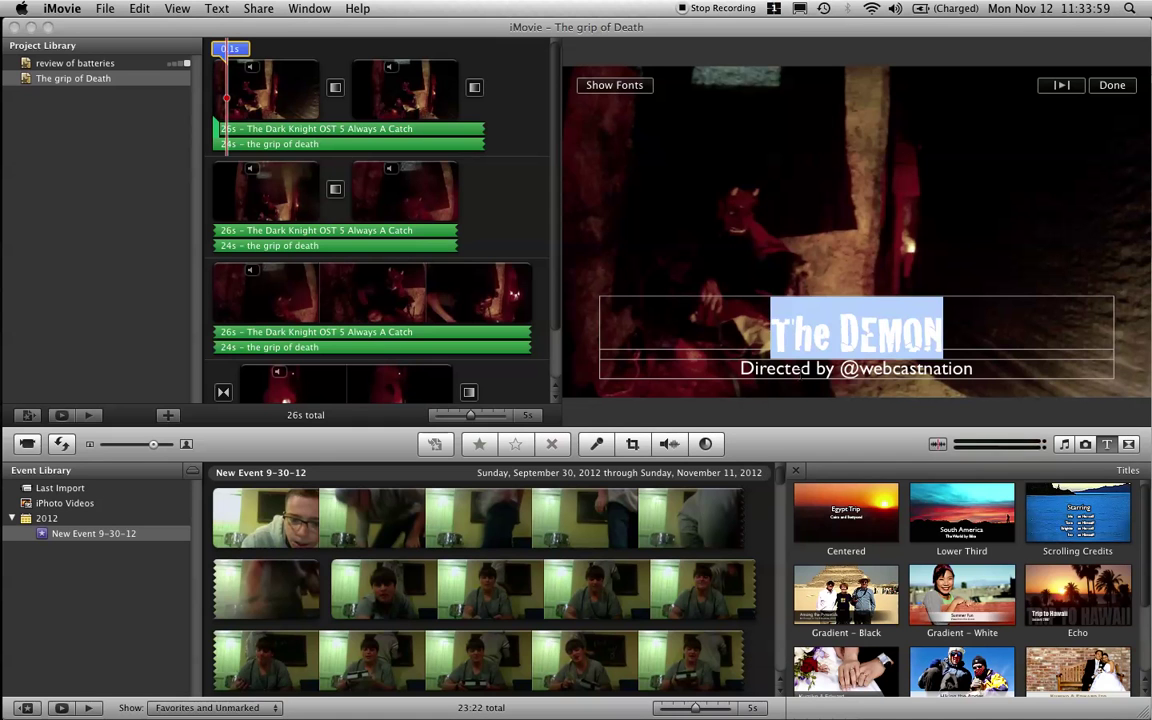
{"action": "left_click", "coordinate": [820, 268]}
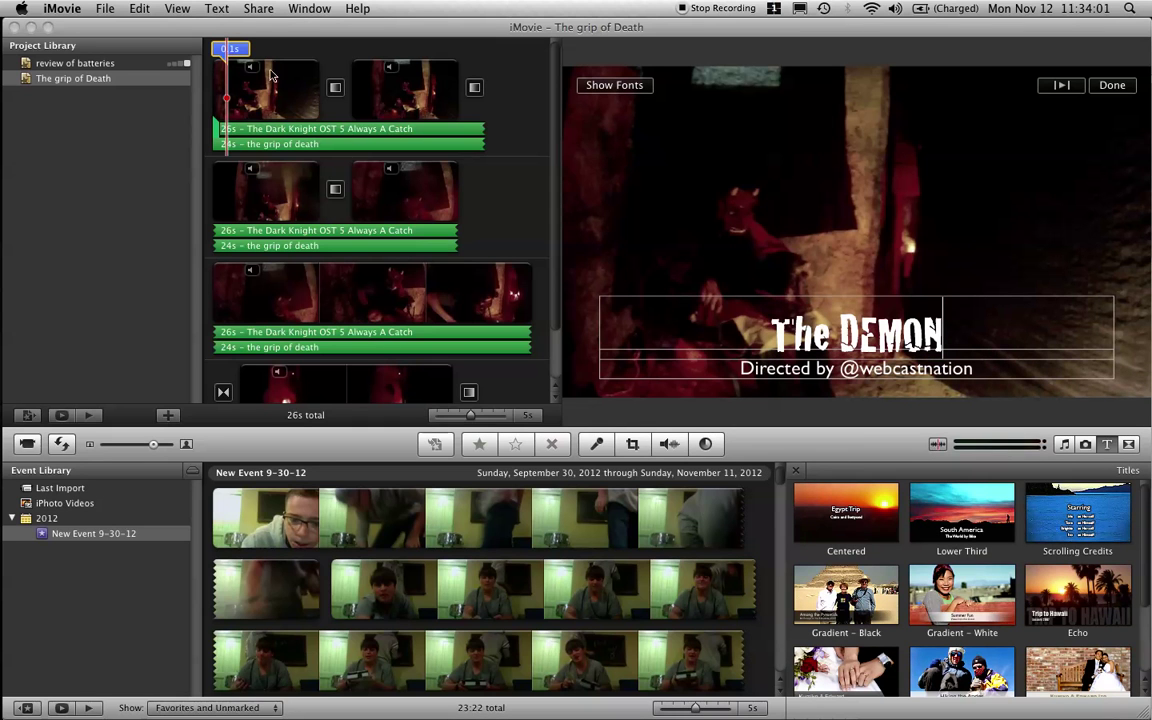
{"action": "left_click", "coordinate": [1108, 86]}
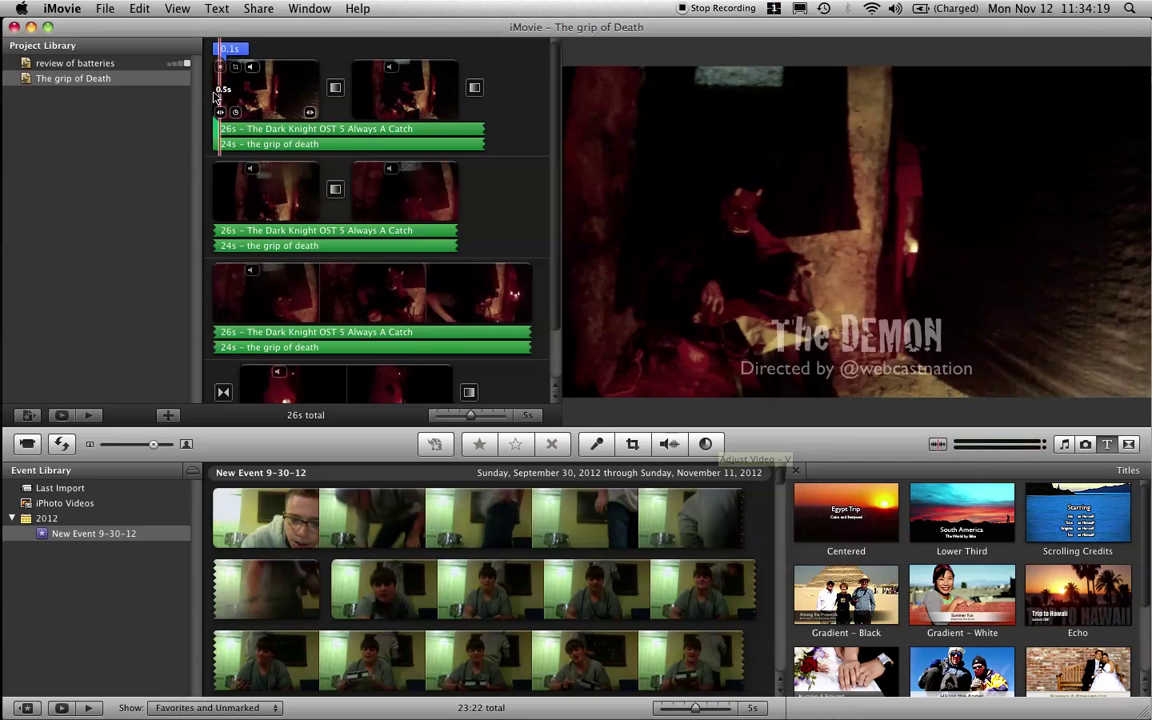
{"action": "scroll", "coordinate": [328, 112], "scroll_direction": "down", "scroll_amount": 4}
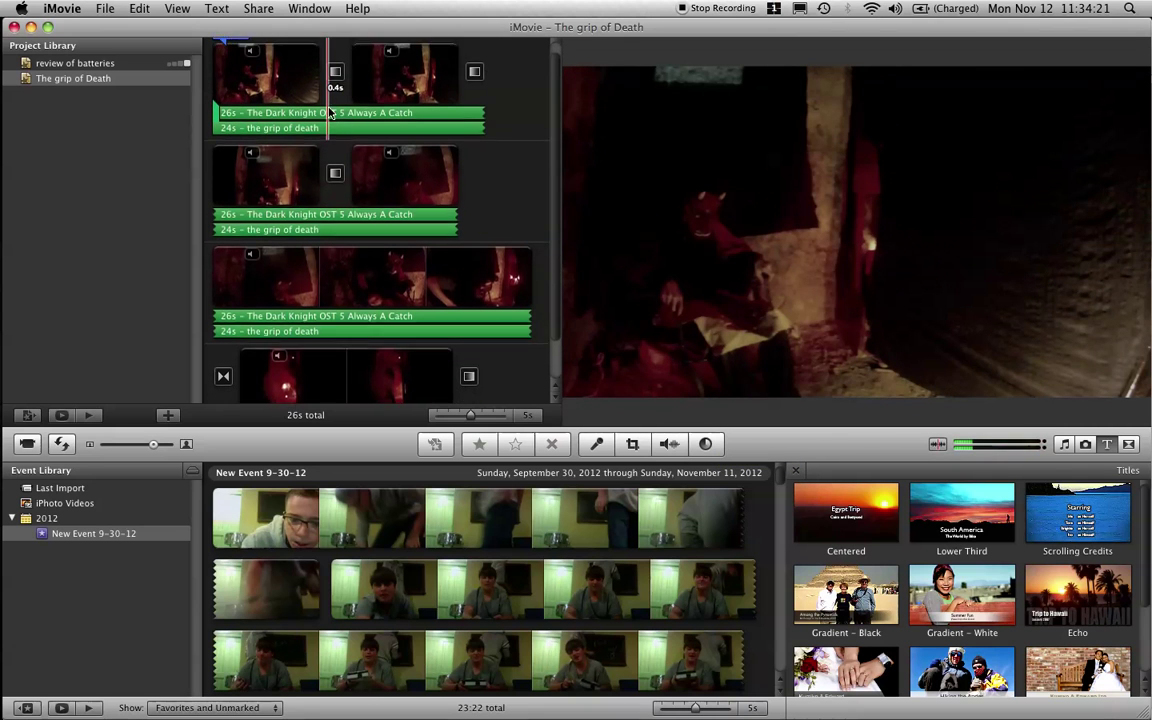